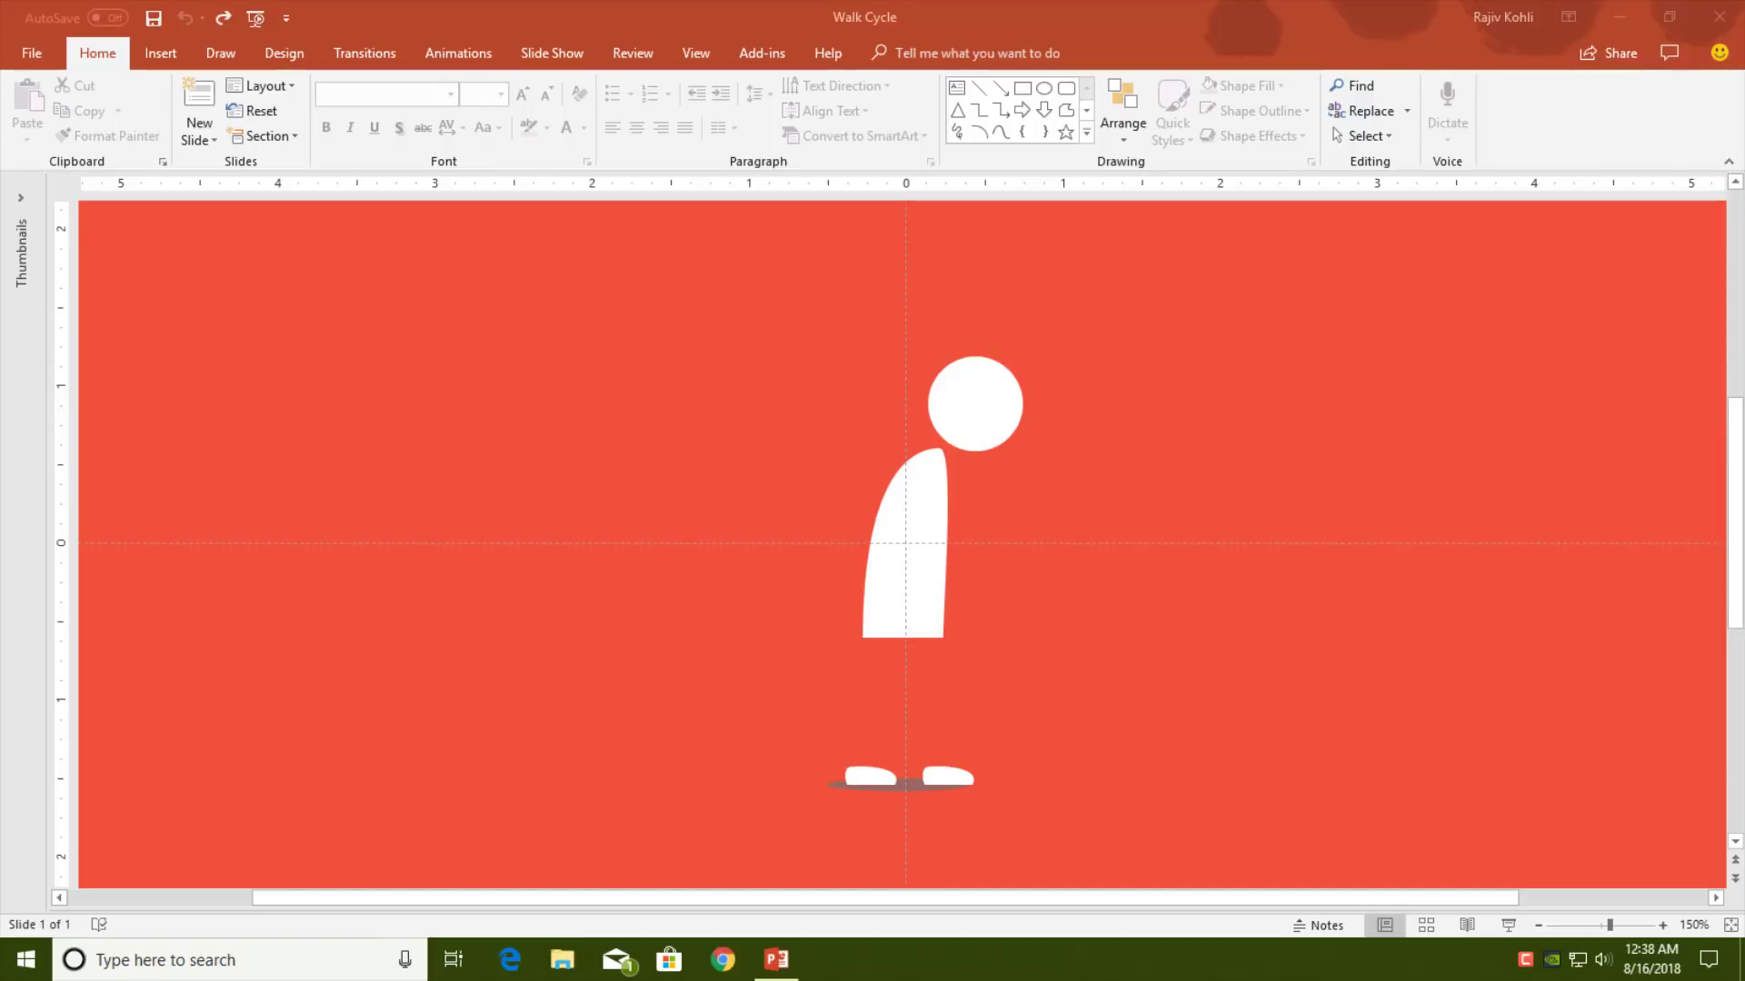
# Preview the red walk-cycle slide as a full-screen slideshow, then return to editing
pyautogui.click(1507, 925)
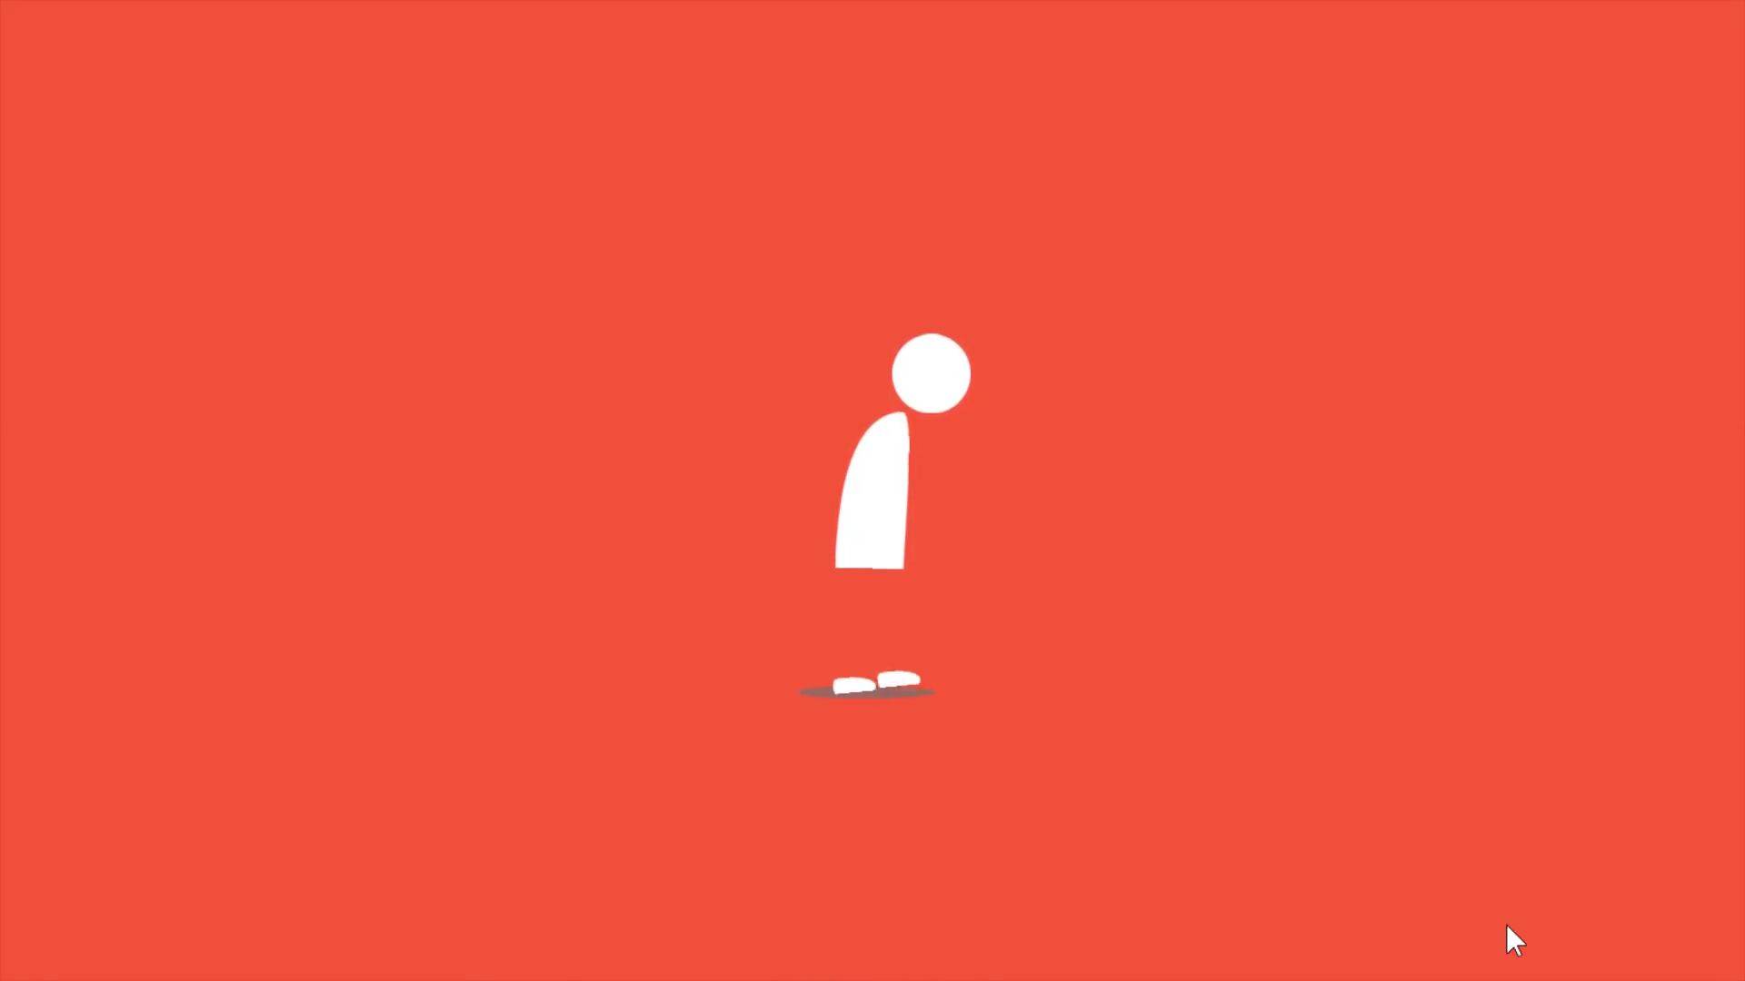
pyautogui.press('Escape')
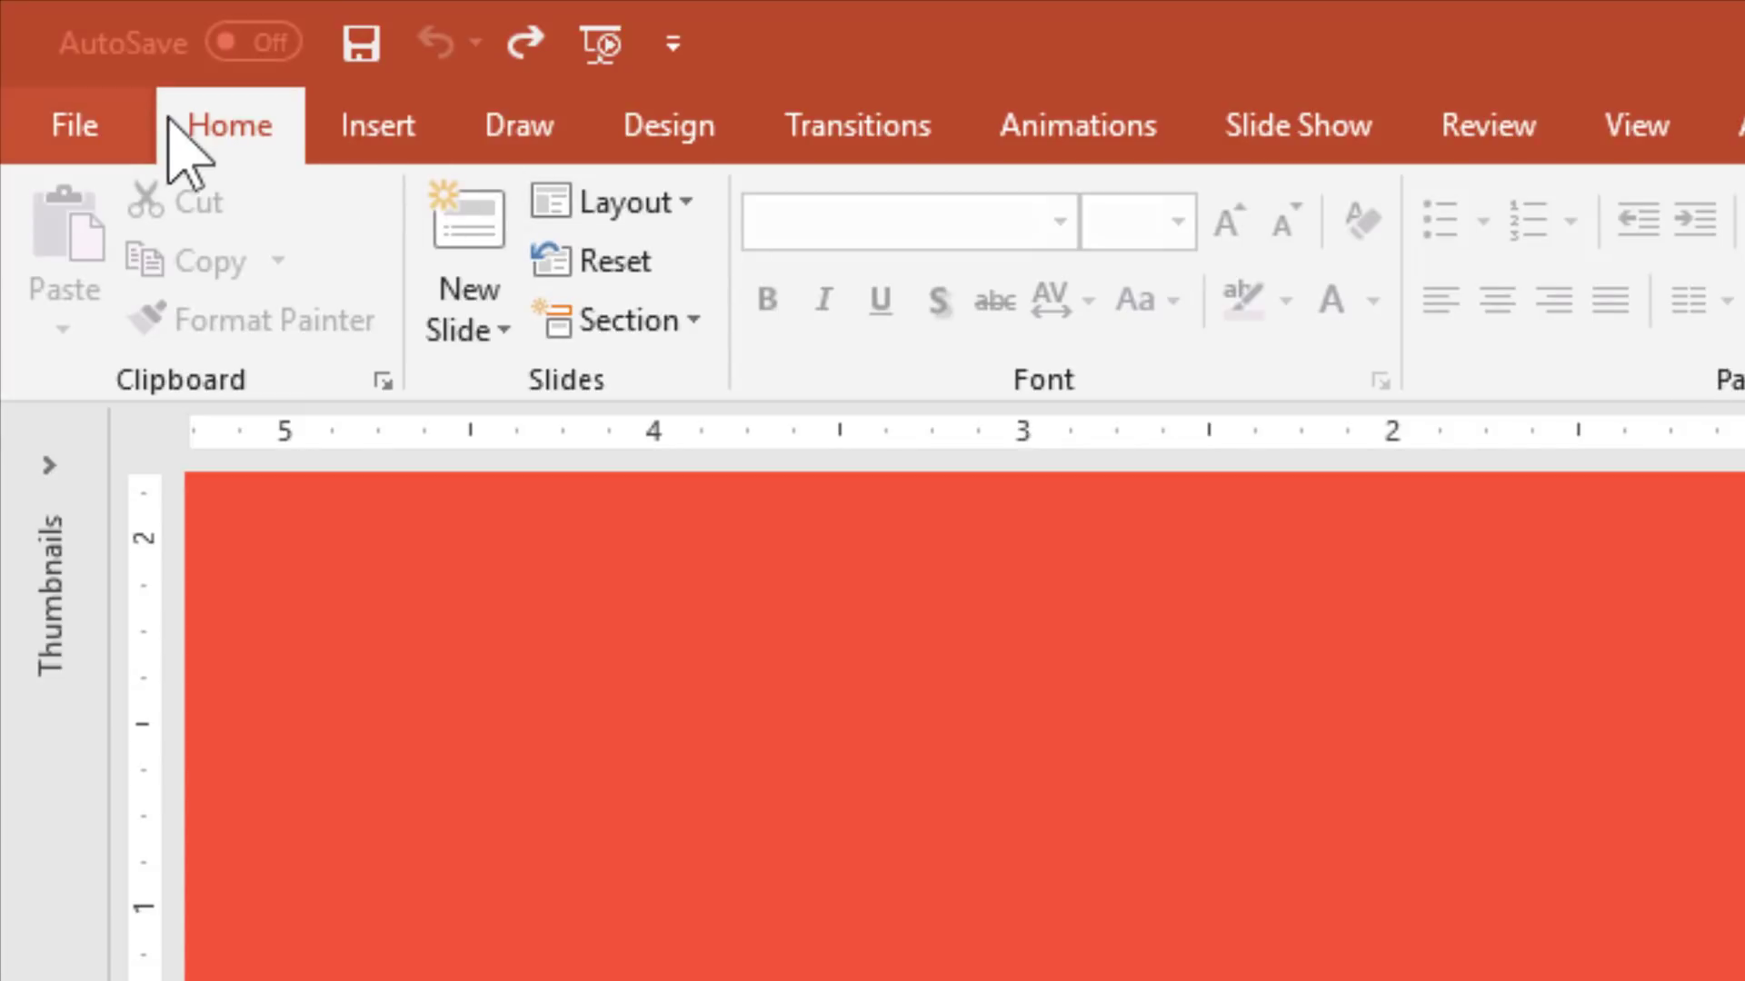
# Show the Selection Pane listing Right Foot, Left Foot, Head, Body and Shadow, then the Shapes gallery
pyautogui.click(1365, 366)
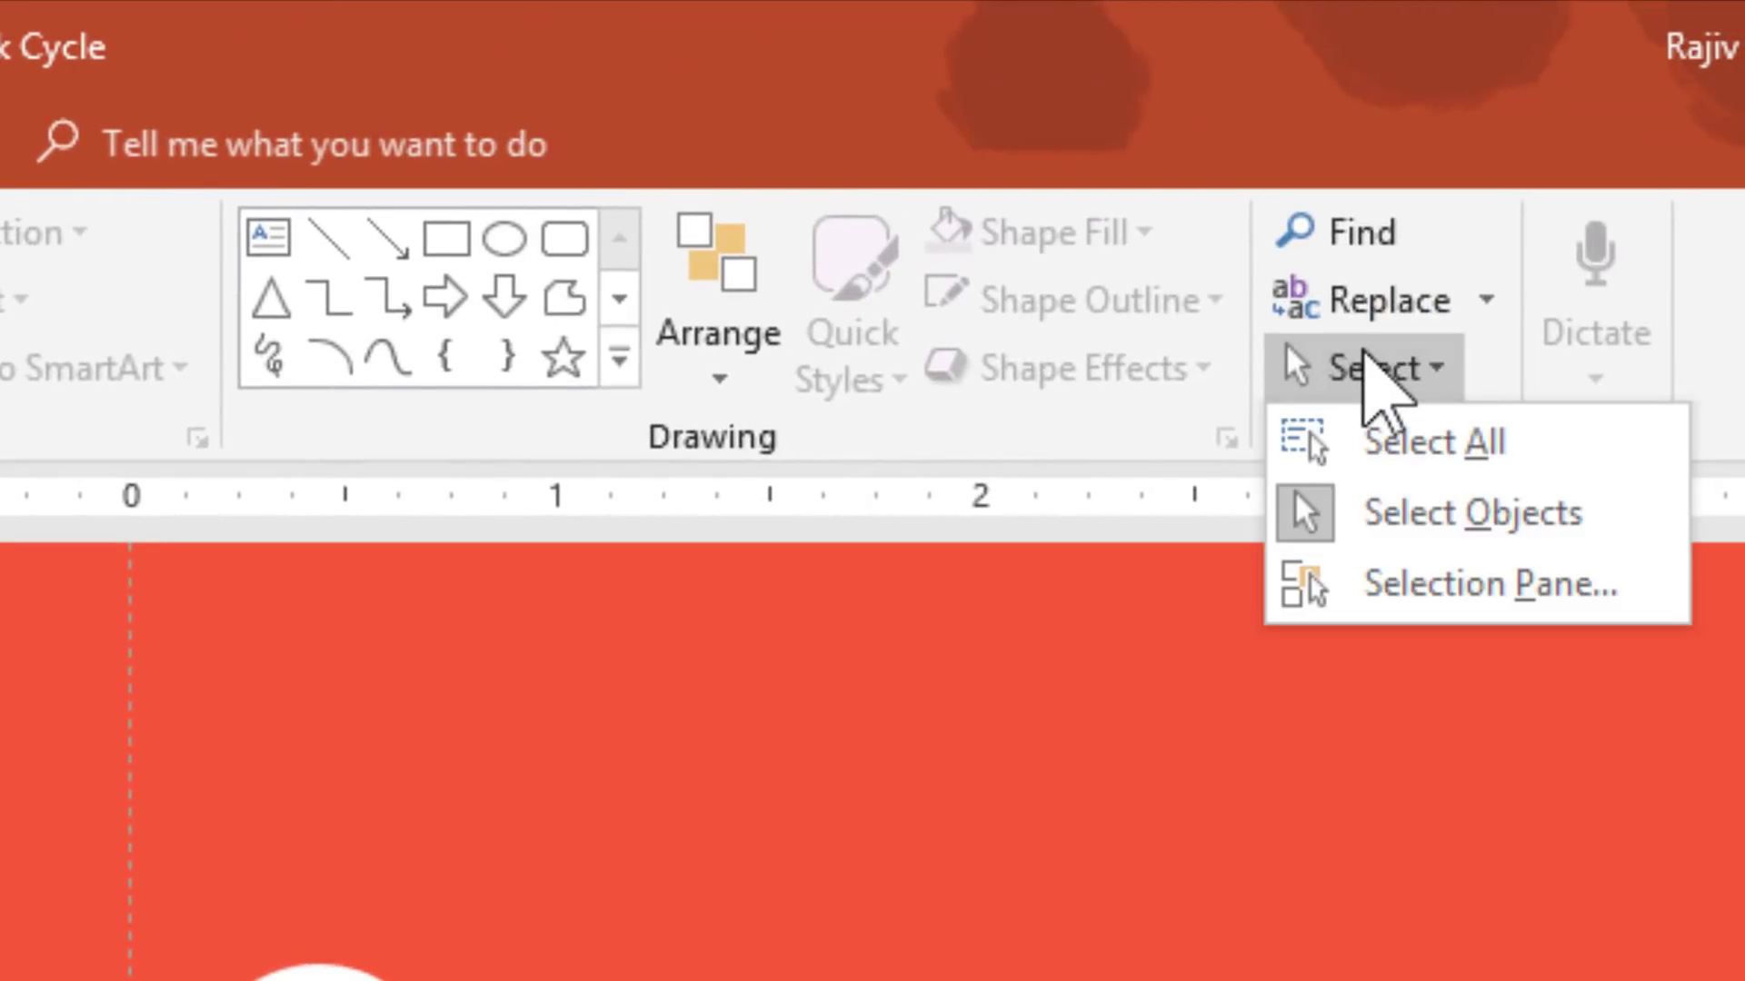
pyautogui.click(1445, 582)
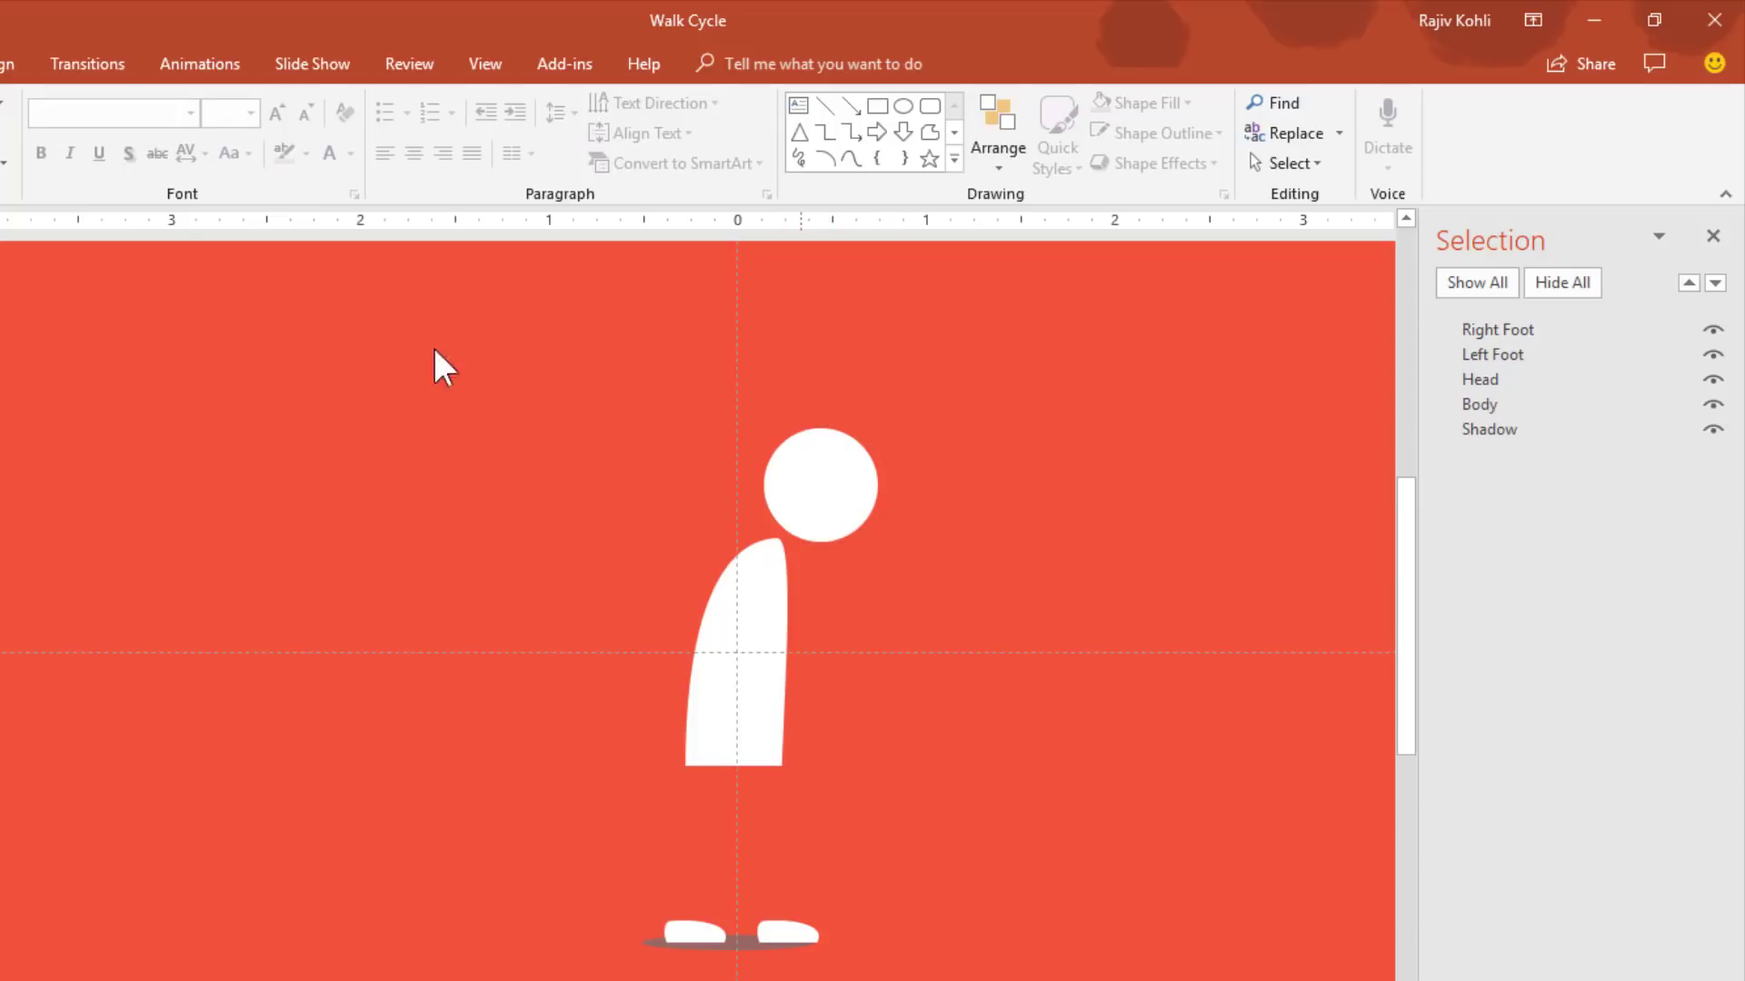
pyautogui.click(2, 63)
pyautogui.click(96, 127)
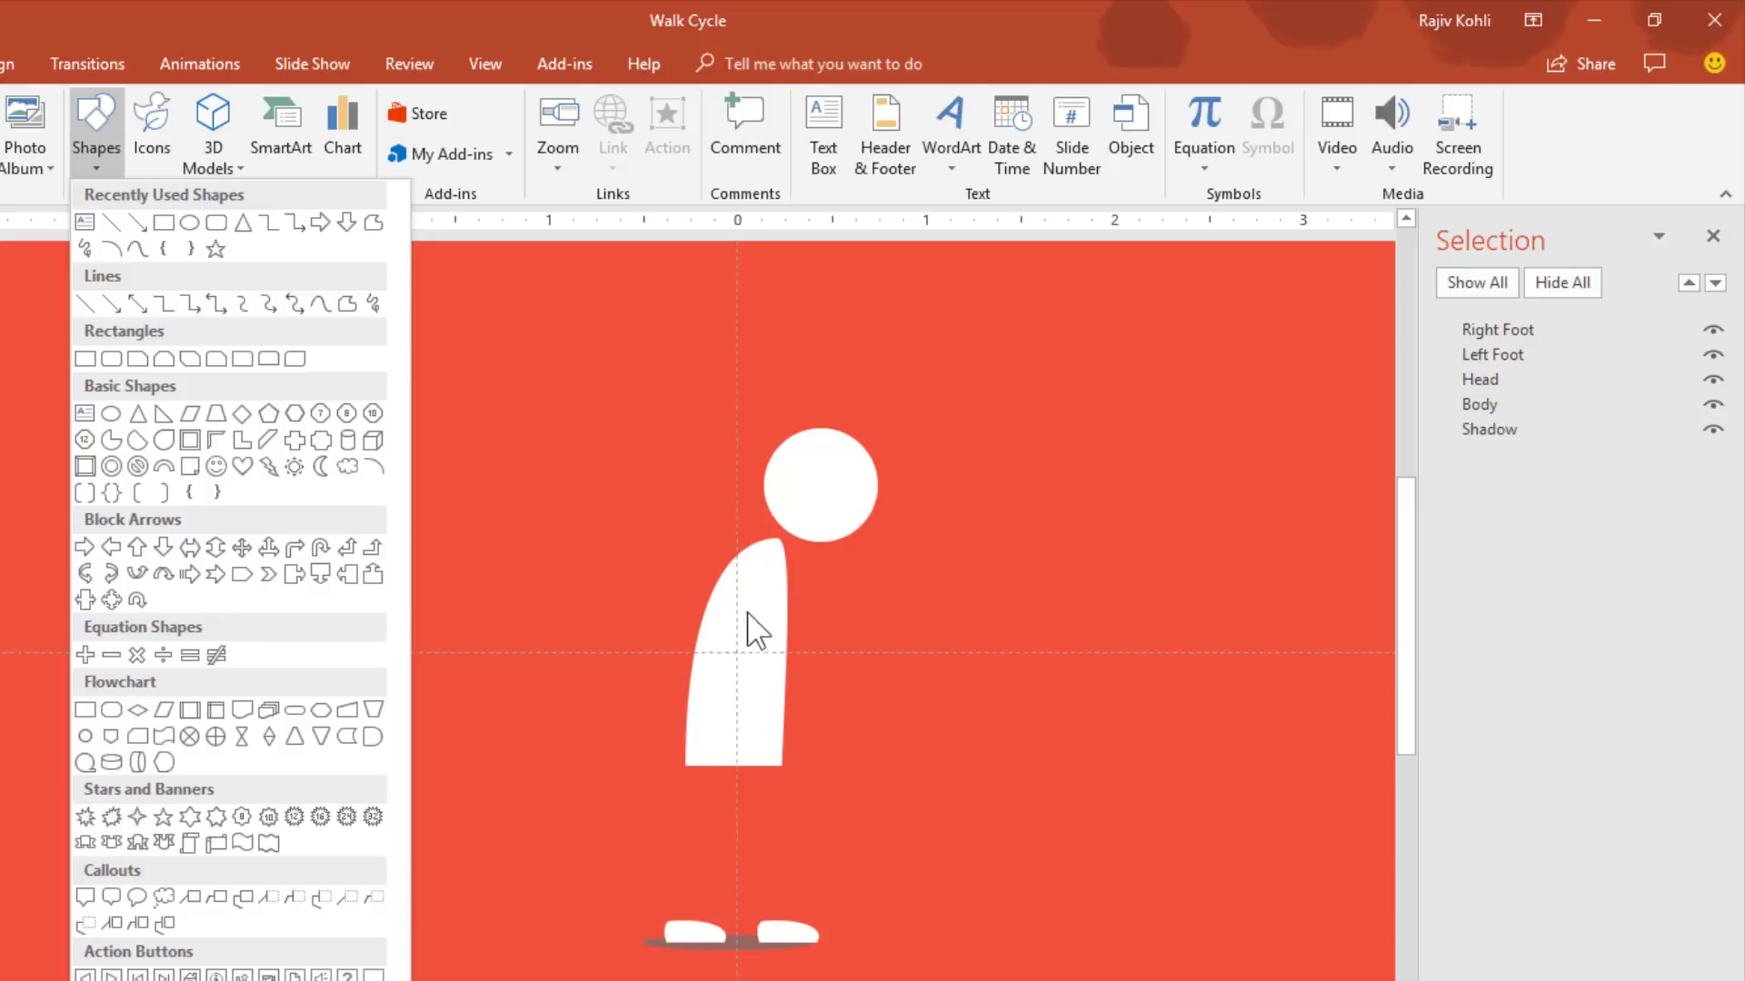
pyautogui.click(796, 654)
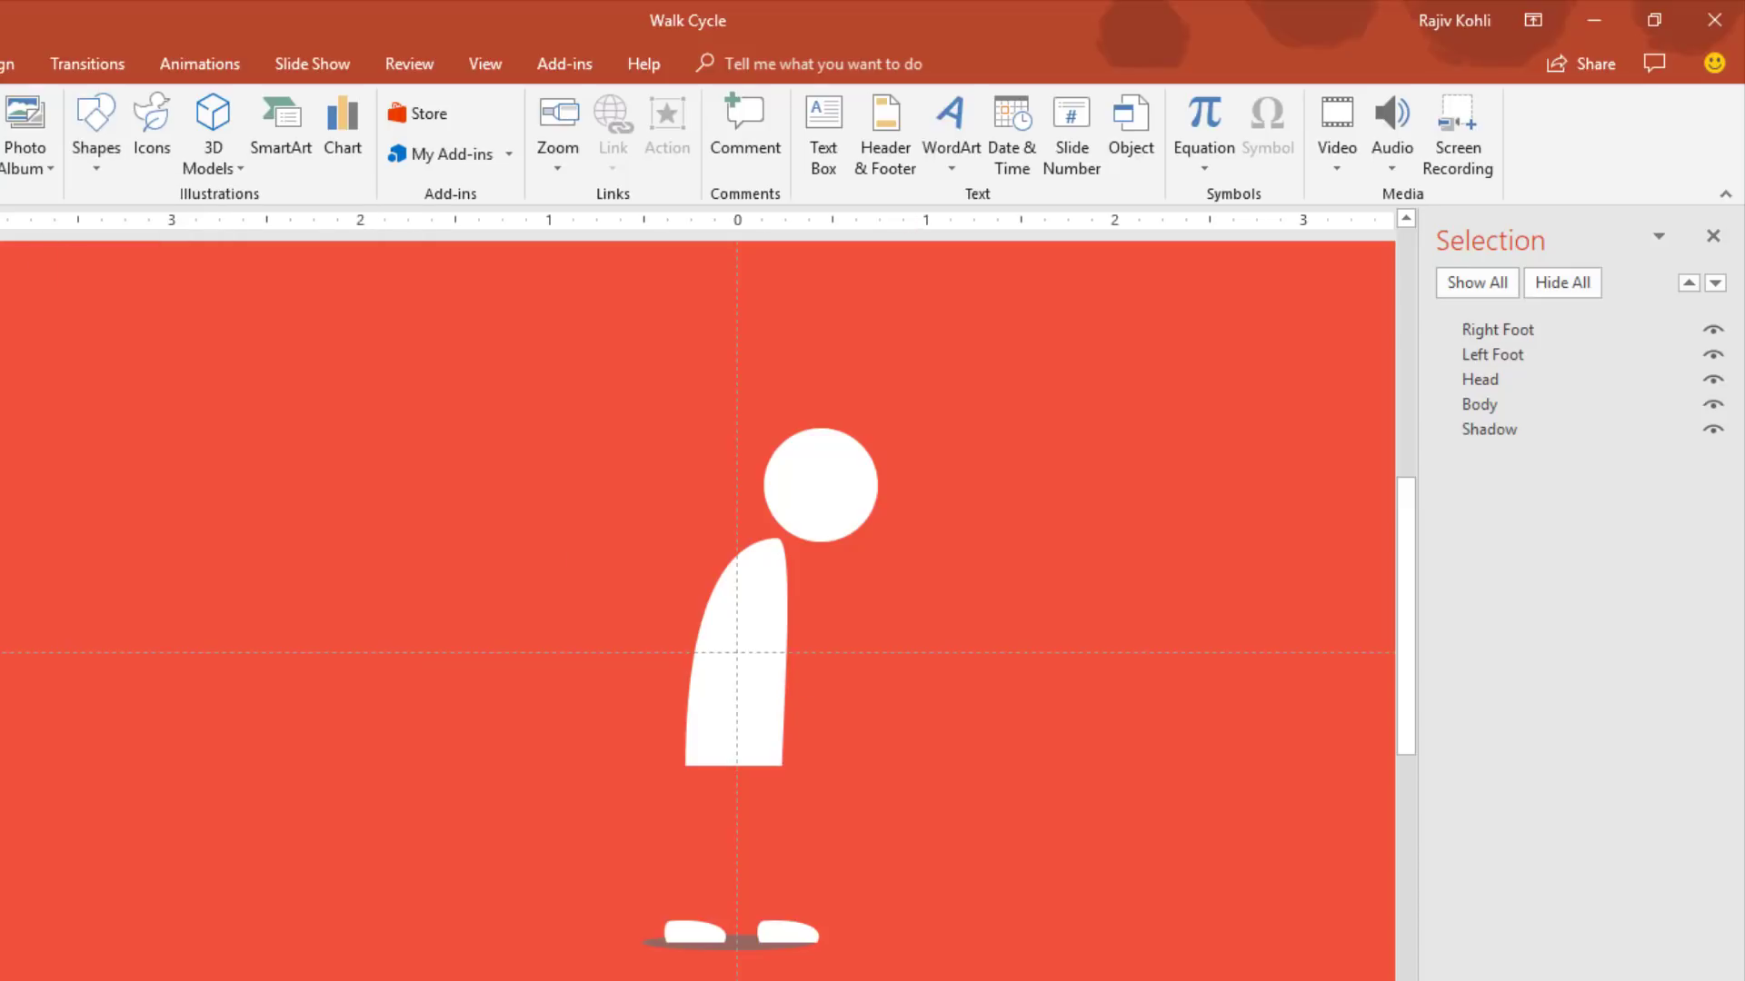
pyautogui.click(111, 169)
pyautogui.click(351, 307)
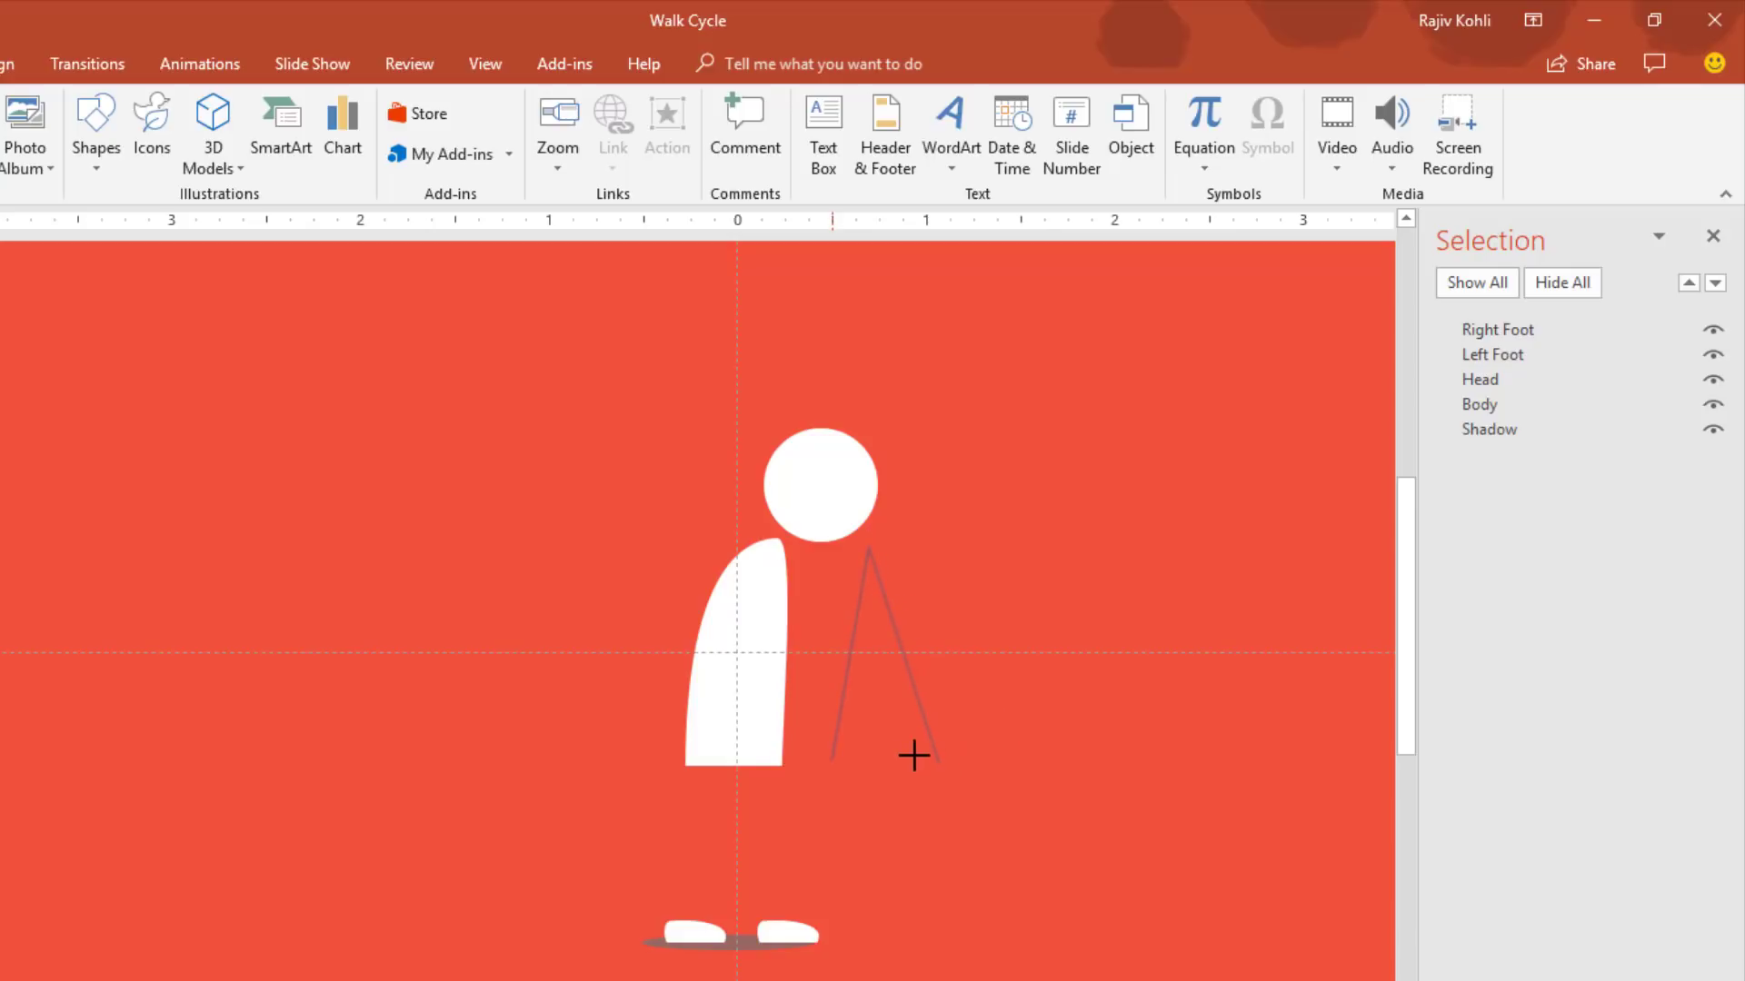
pyautogui.click(831, 759)
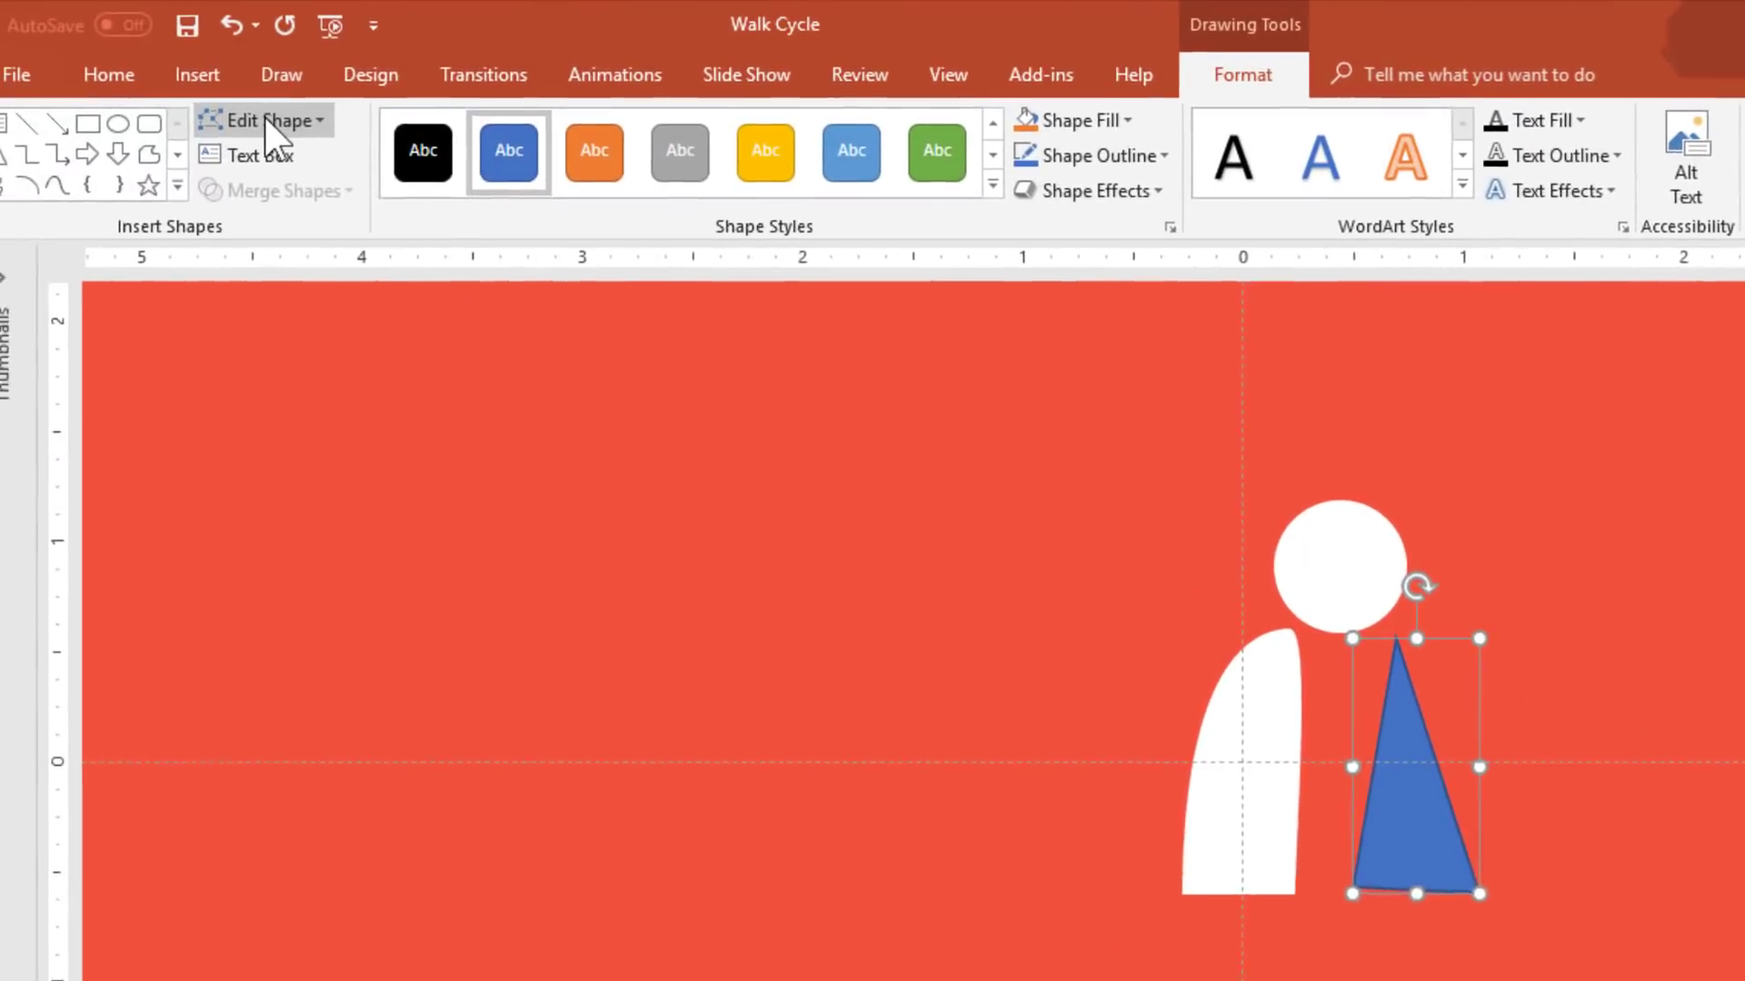
pyautogui.click(264, 116)
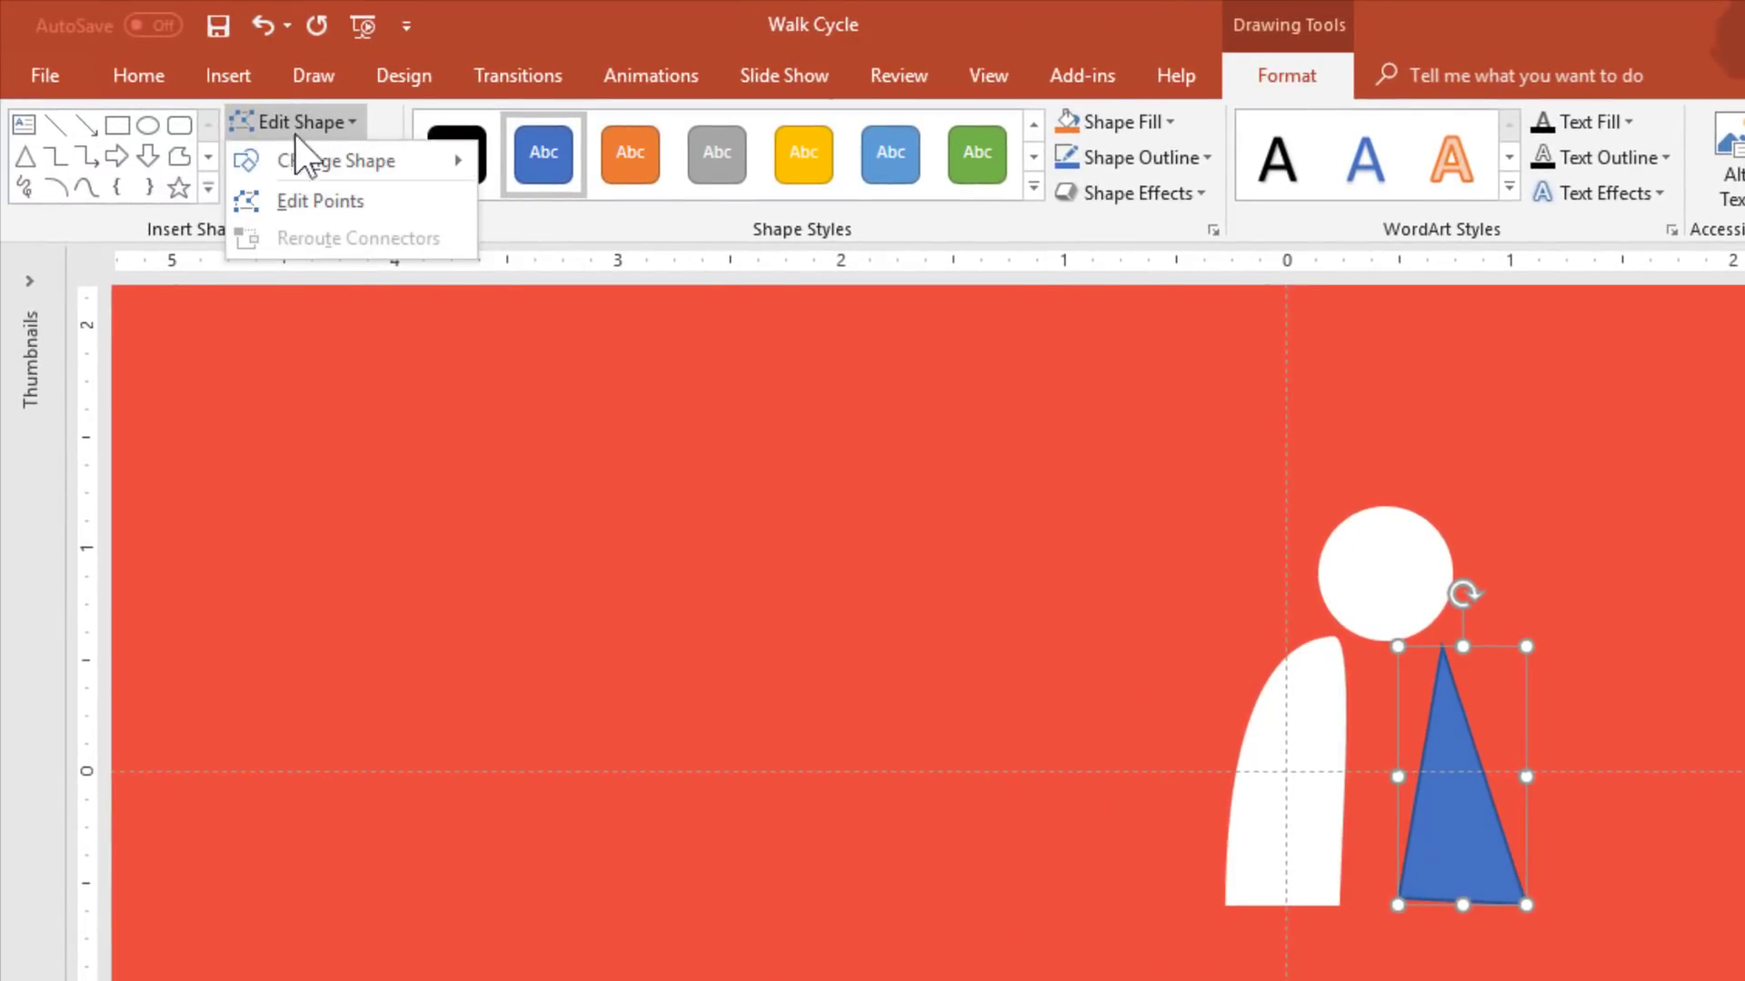
pyautogui.click(300, 201)
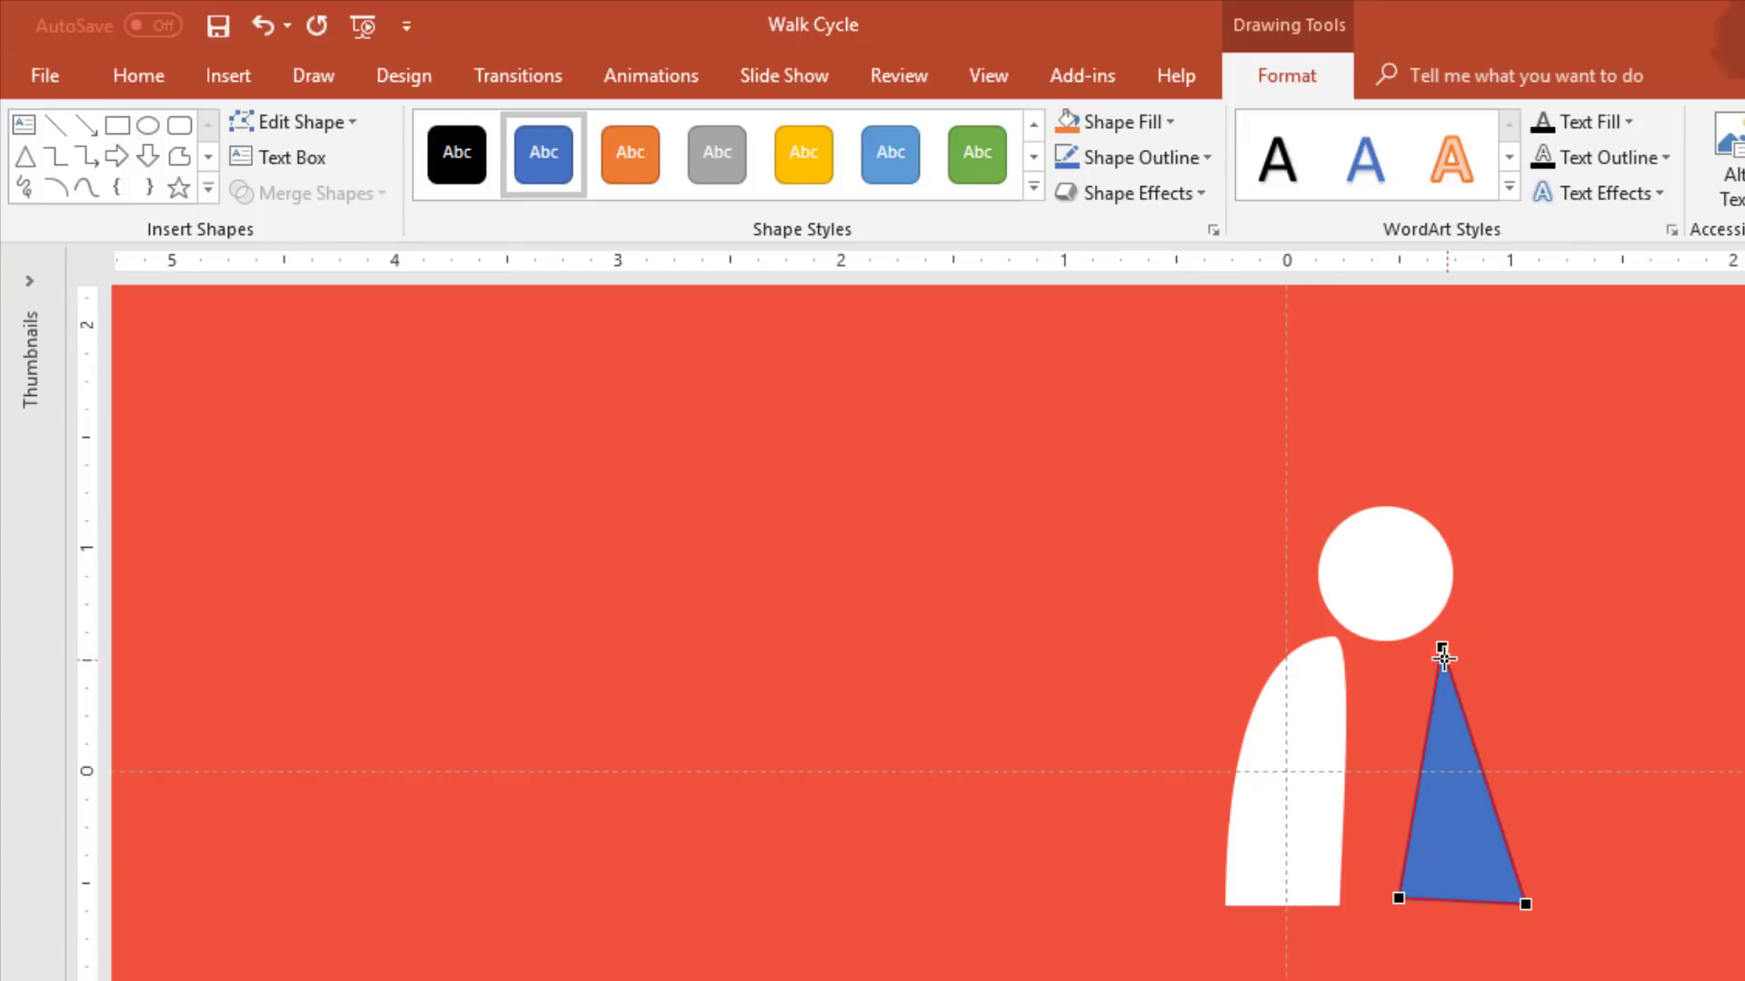
pyautogui.moveTo(1428, 732); pyautogui.dragTo(1374, 702)
pyautogui.click(1398, 898)
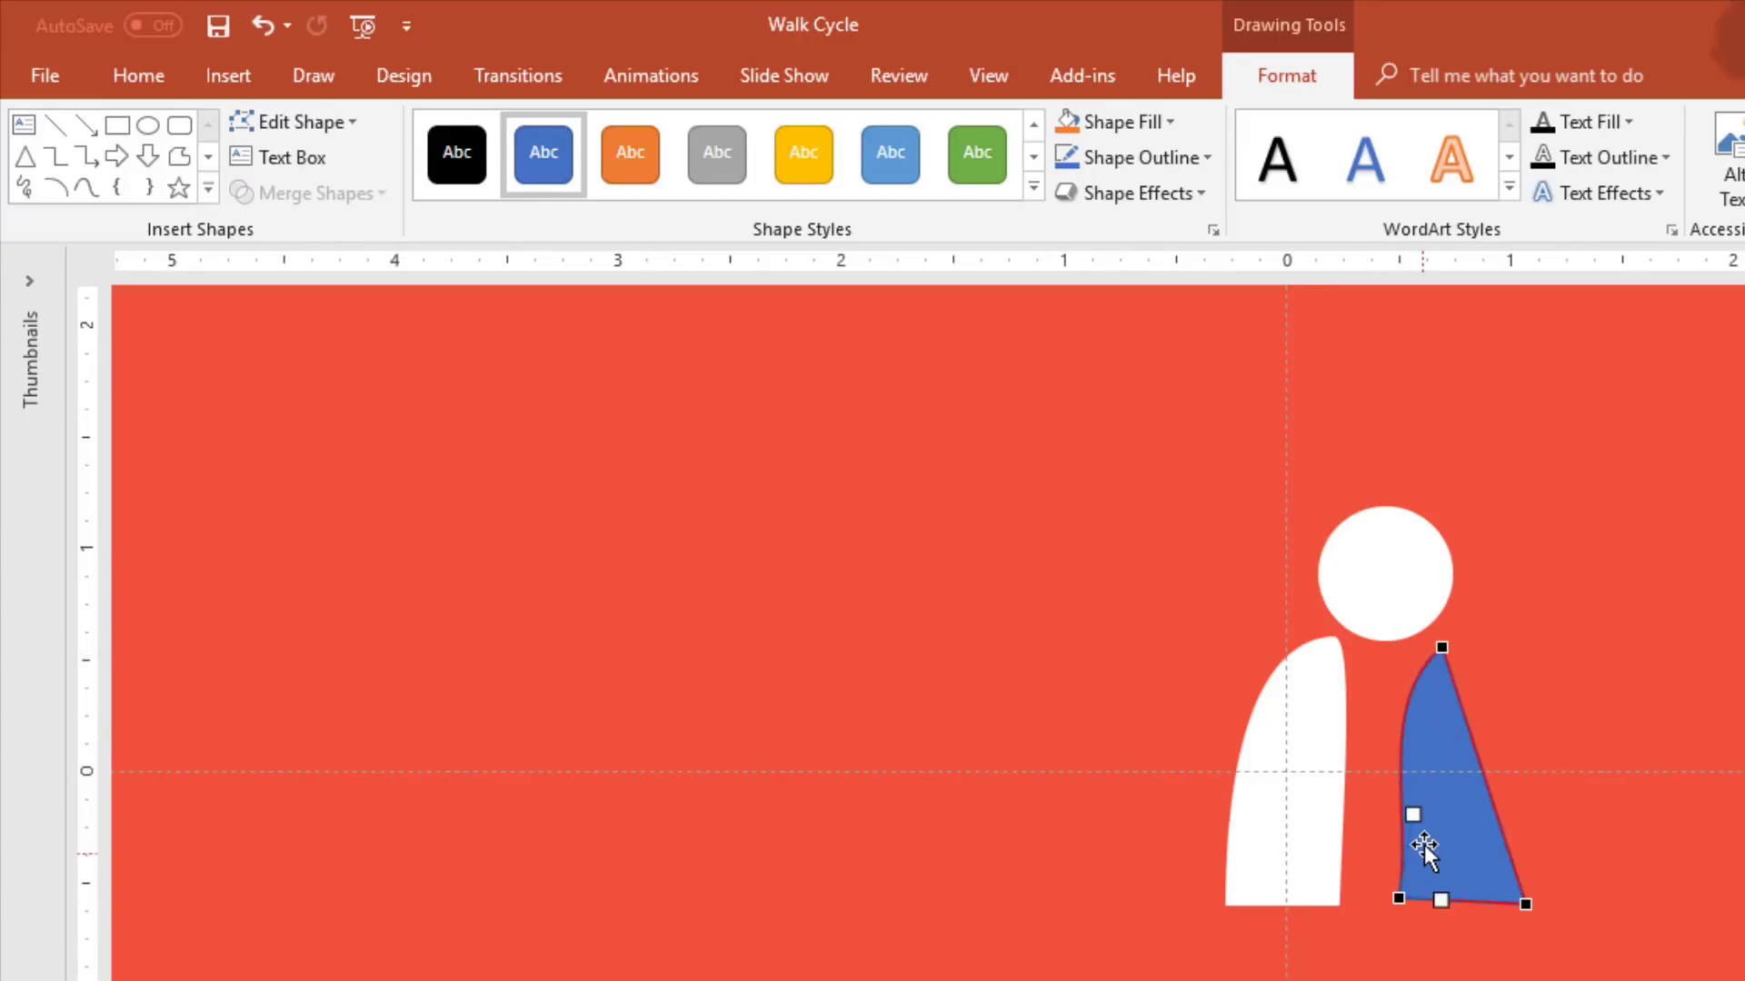
pyautogui.moveTo(1415, 818); pyautogui.dragTo(1382, 828)
pyautogui.click(1526, 904)
pyautogui.moveTo(1499, 823); pyautogui.dragTo(1542, 705)
pyautogui.click(1443, 647)
pyautogui.moveTo(1449, 647); pyautogui.dragTo(1467, 639)
pyautogui.moveTo(1504, 709); pyautogui.dragTo(1501, 667)
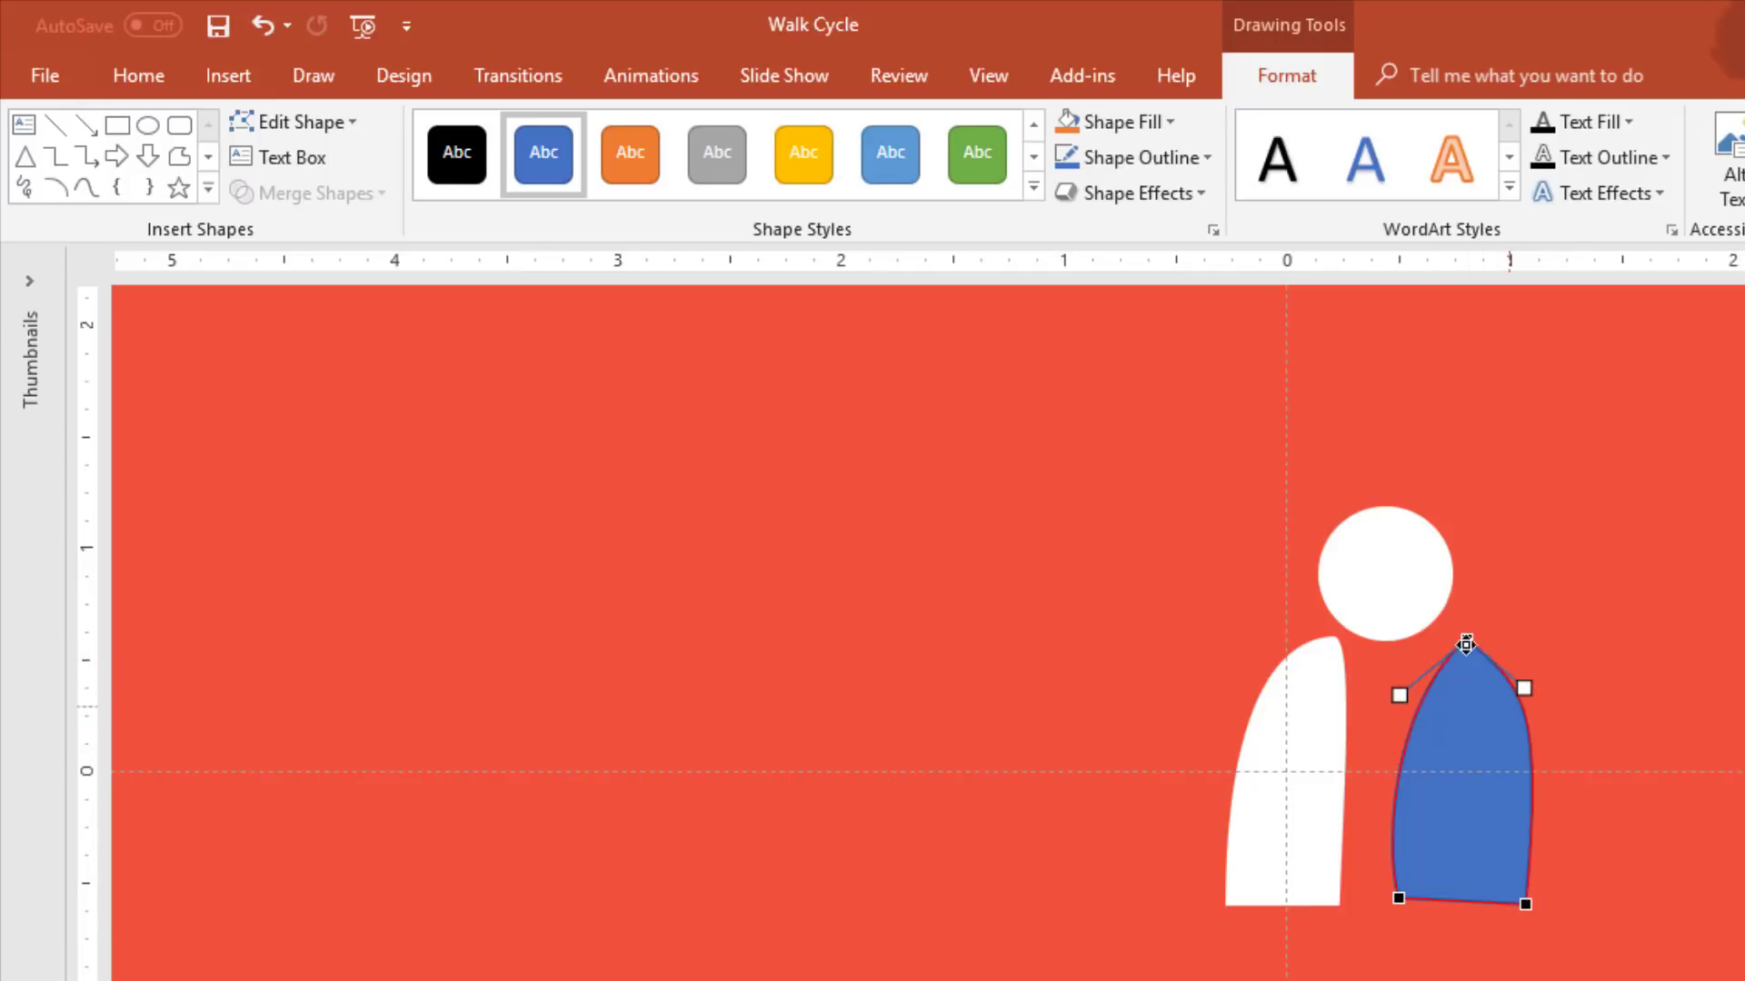
pyautogui.press('Delete')
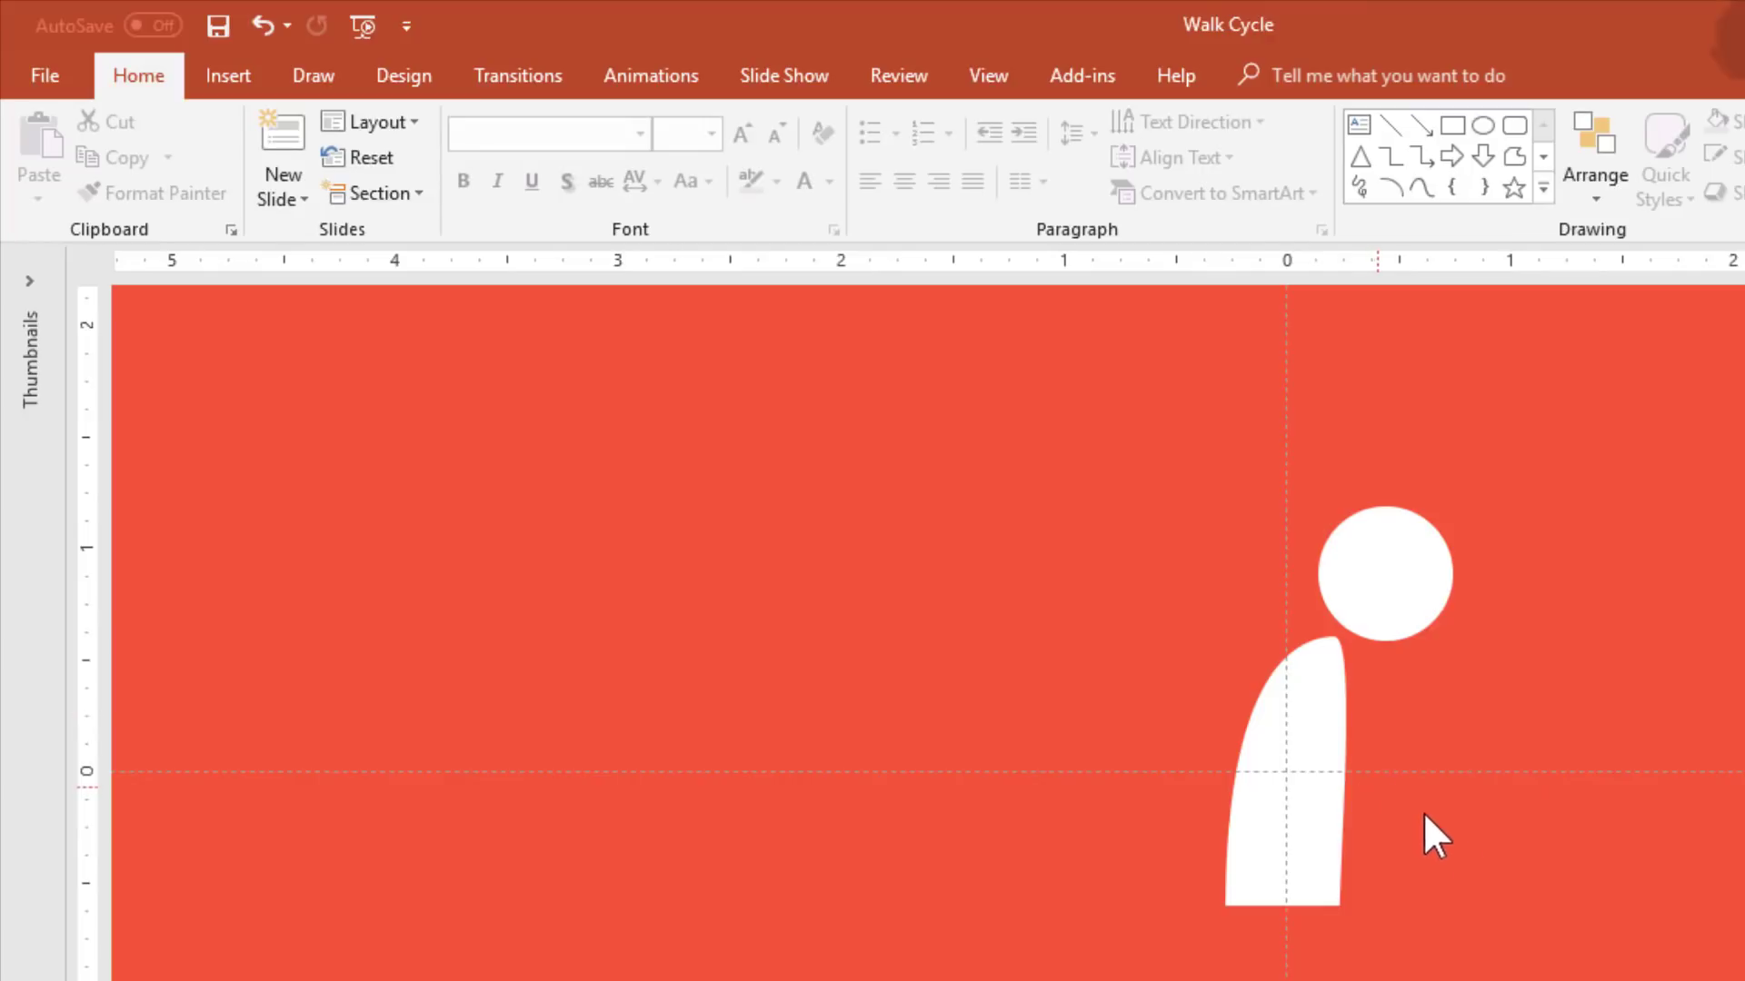
# Draw a freeform triangle over the left foot
pyautogui.click(227, 75)
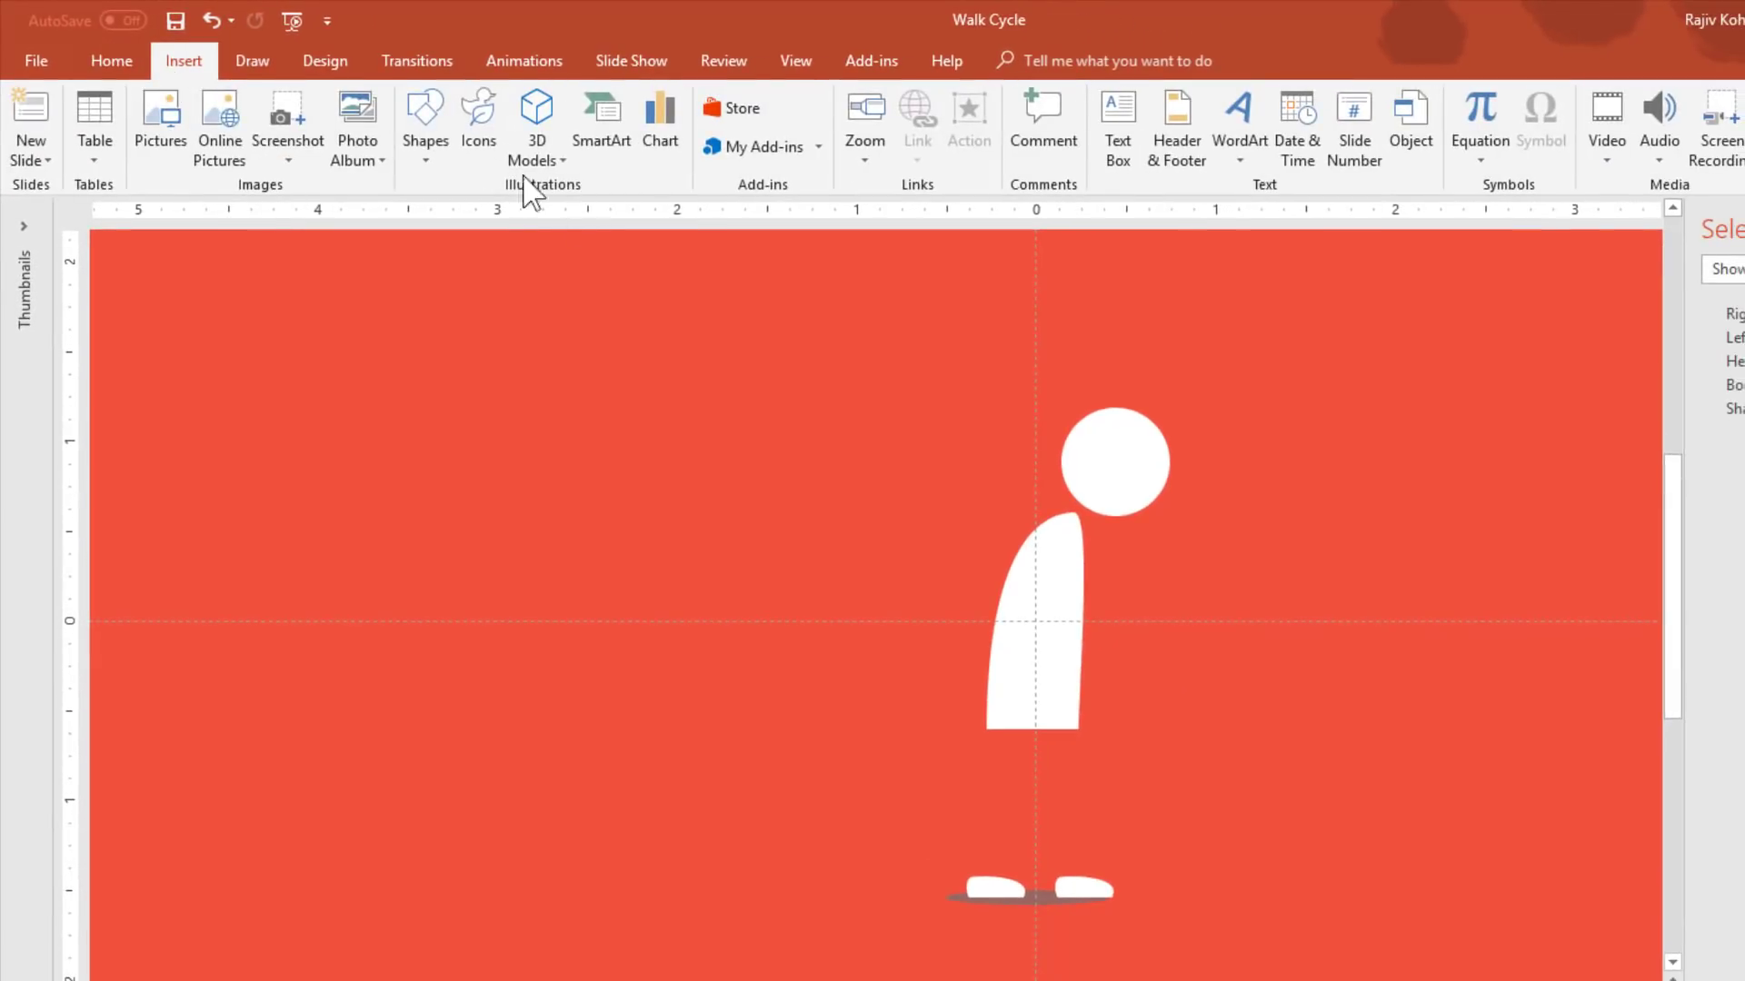
pyautogui.click(413, 133)
pyautogui.click(682, 222)
pyautogui.click(1027, 895)
pyautogui.click(965, 895)
# Edit the foot's points, curving its top edge upward from the right vertex
pyautogui.click(234, 97)
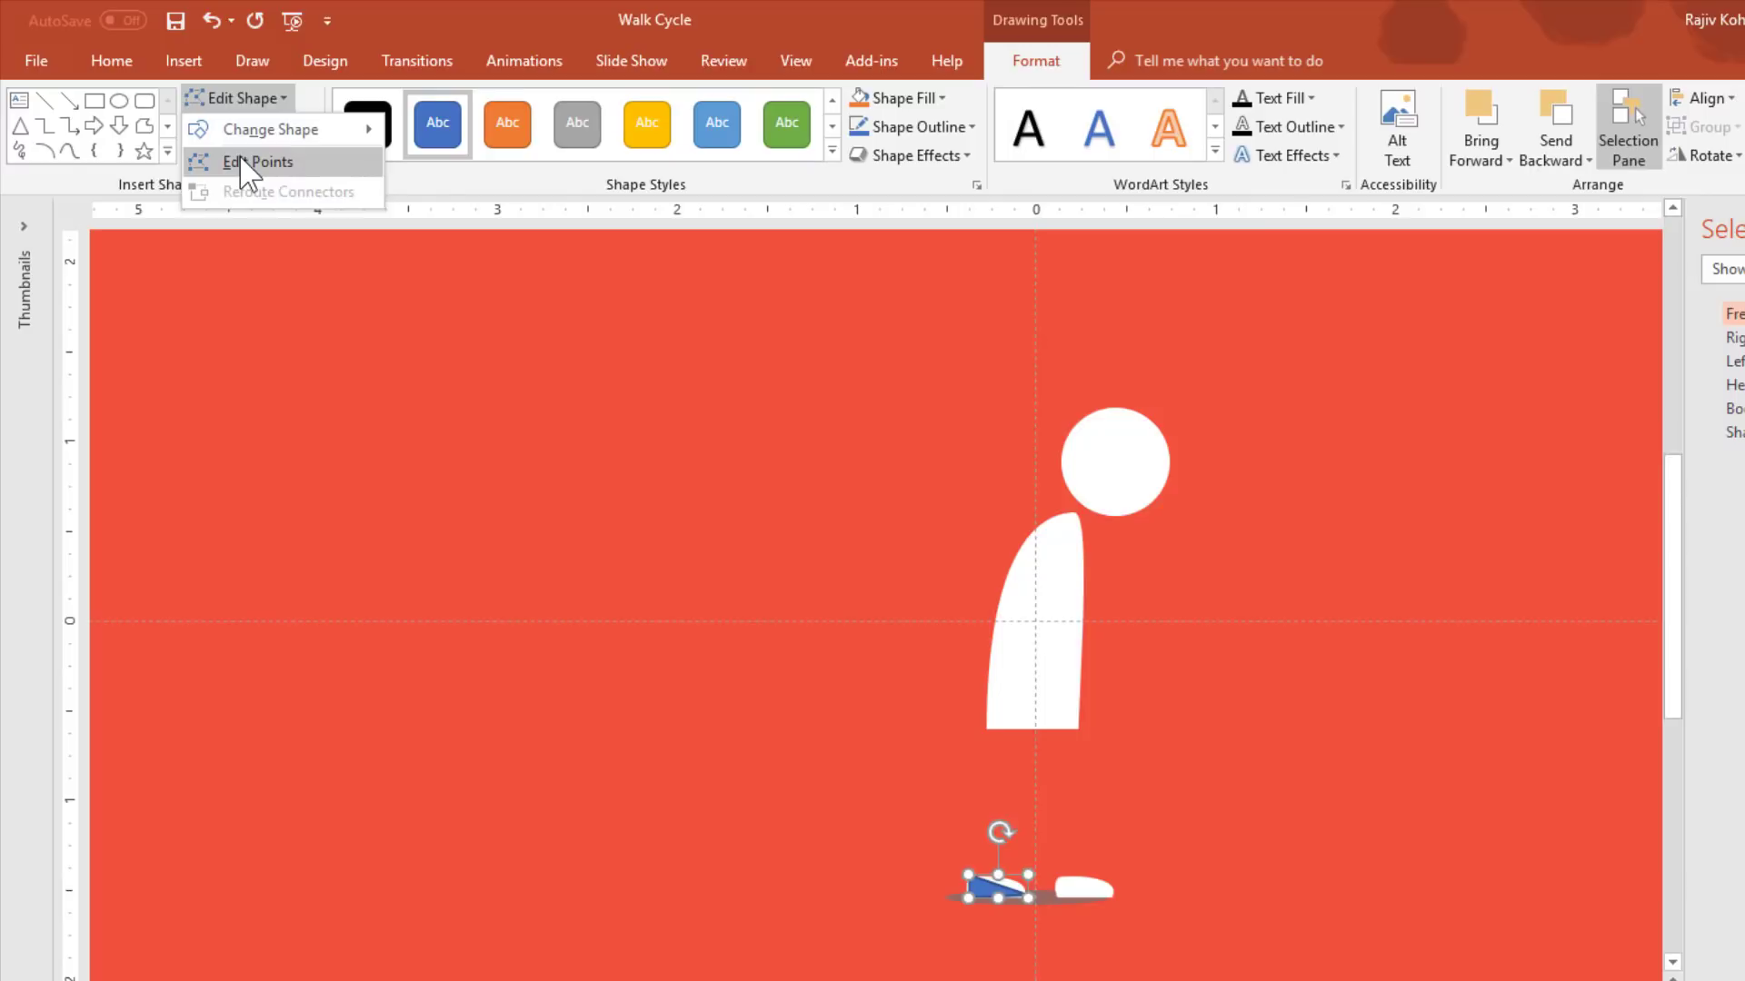
pyautogui.click(249, 163)
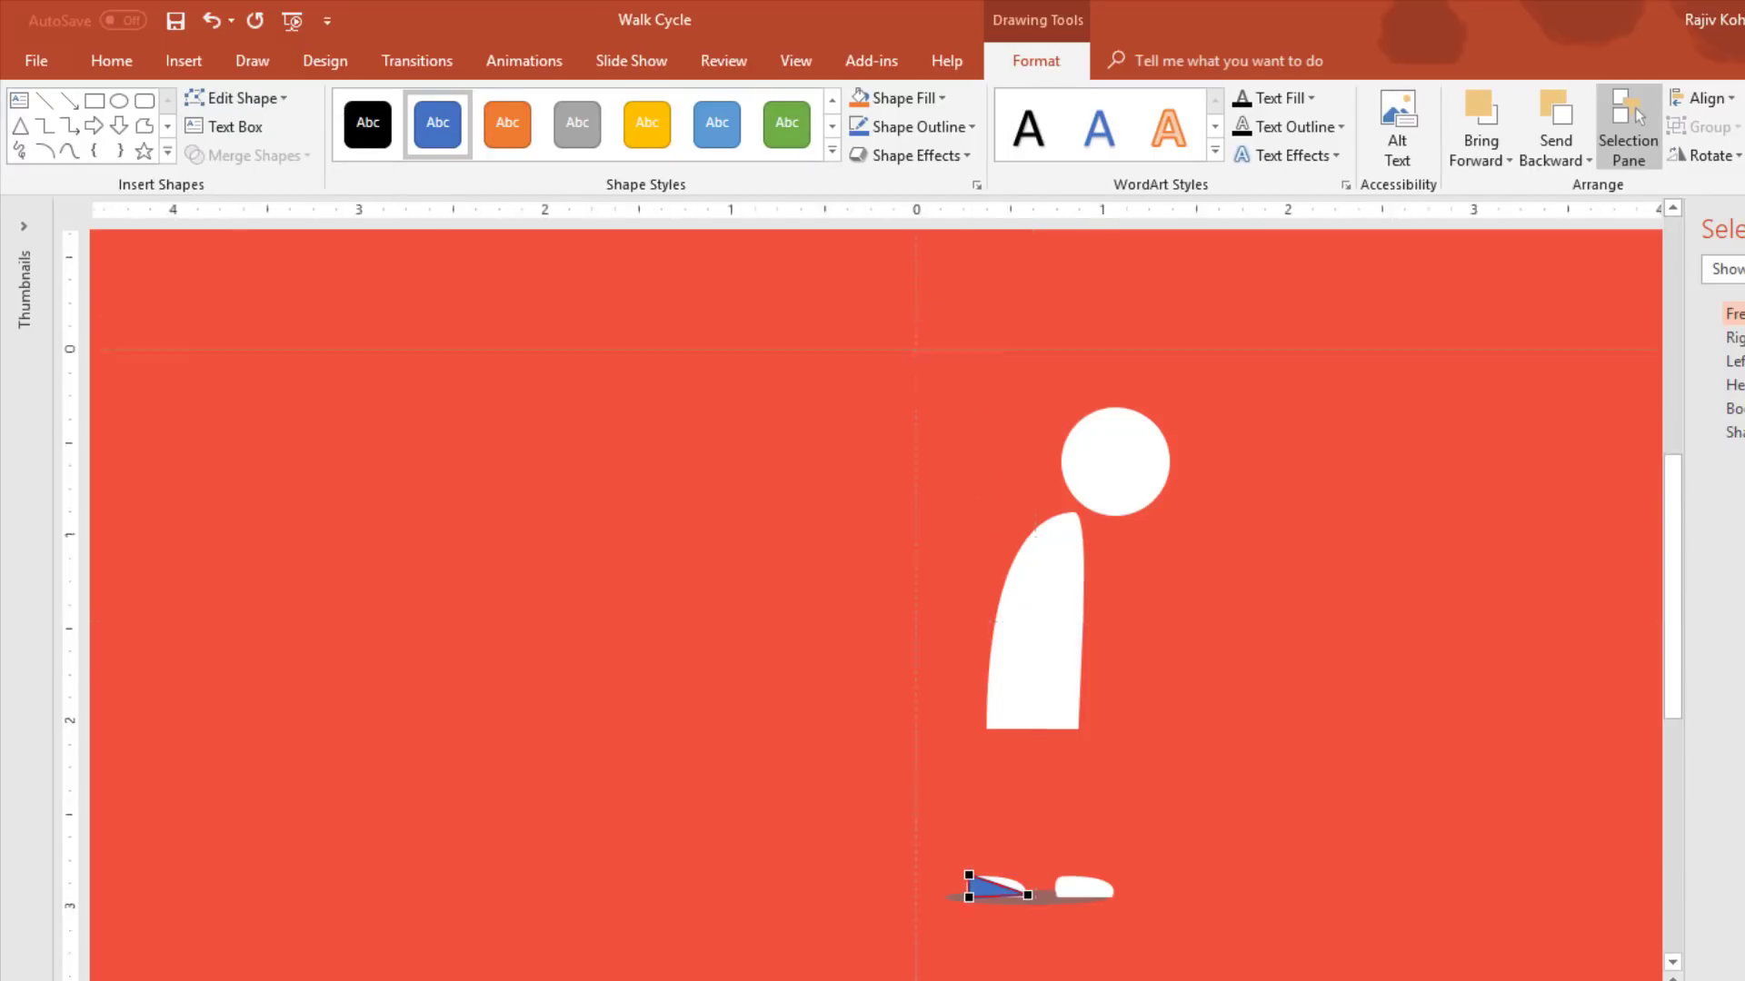
pyautogui.scroll(5, 1386, 791)
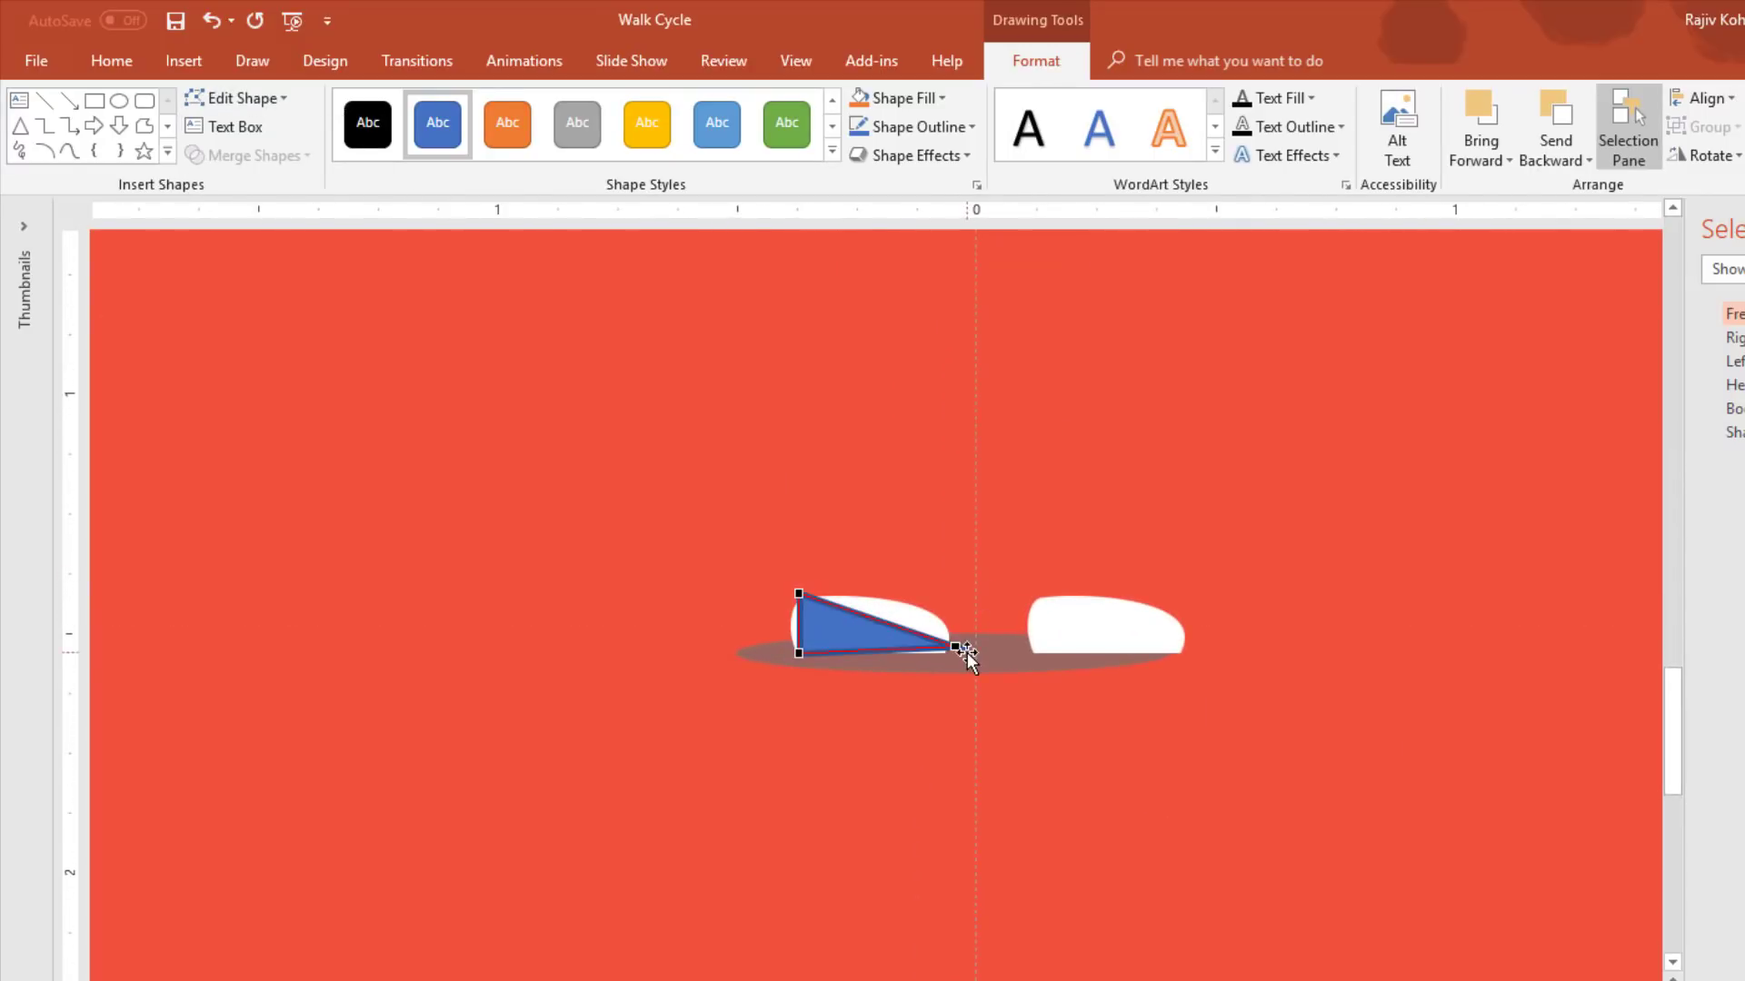
pyautogui.click(949, 646)
pyautogui.moveTo(903, 626); pyautogui.dragTo(929, 574)
# Bulge the foot's left edge outward and raise its top curve to match the shoe
pyautogui.click(796, 650)
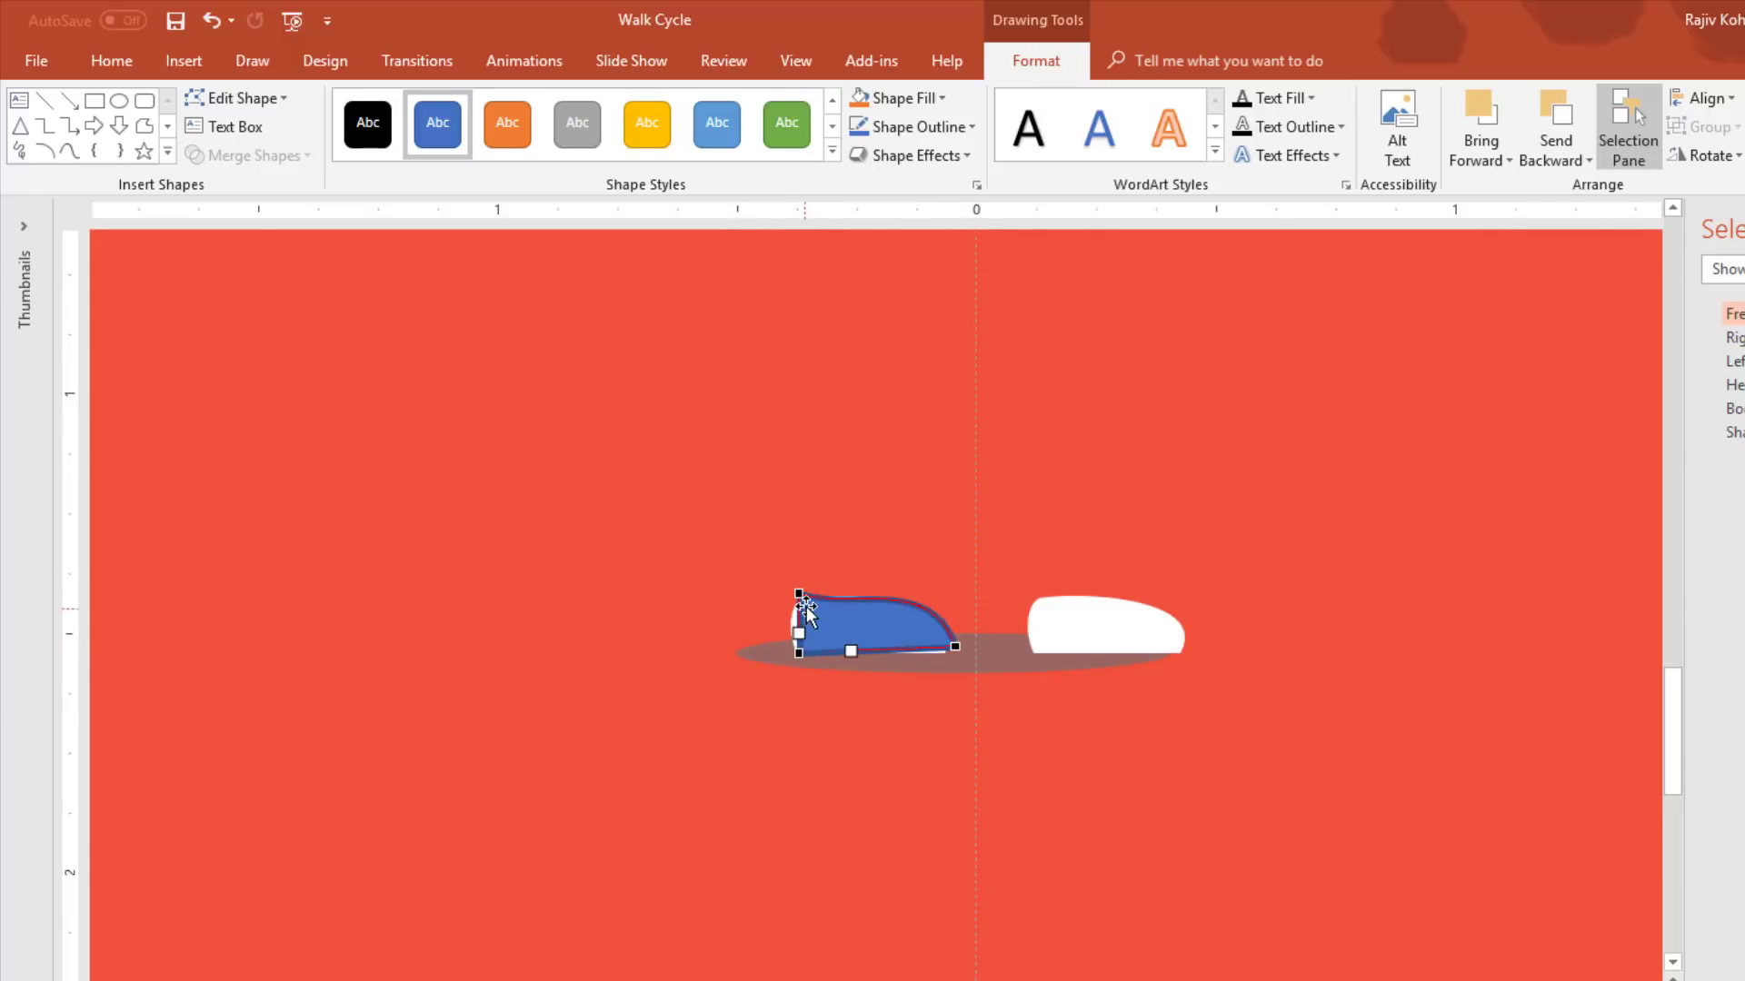
pyautogui.click(799, 596)
pyautogui.moveTo(785, 612); pyautogui.dragTo(798, 615)
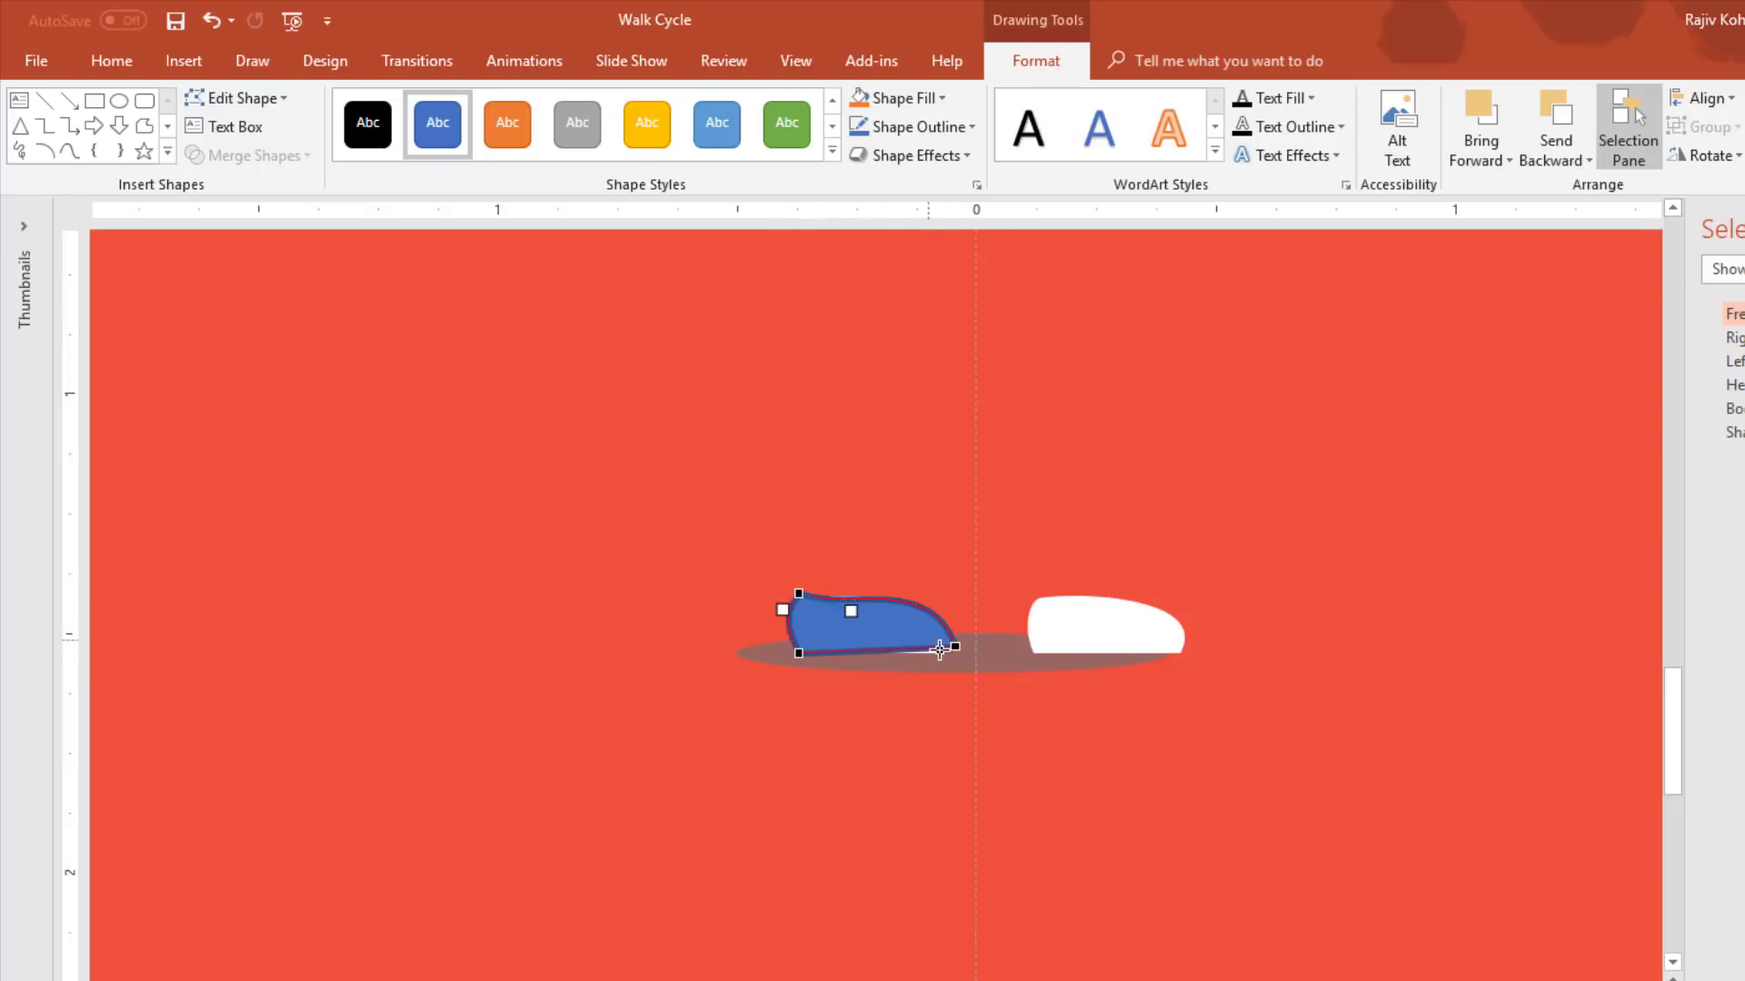
pyautogui.click(954, 645)
pyautogui.click(799, 595)
pyautogui.moveTo(853, 602); pyautogui.dragTo(857, 589)
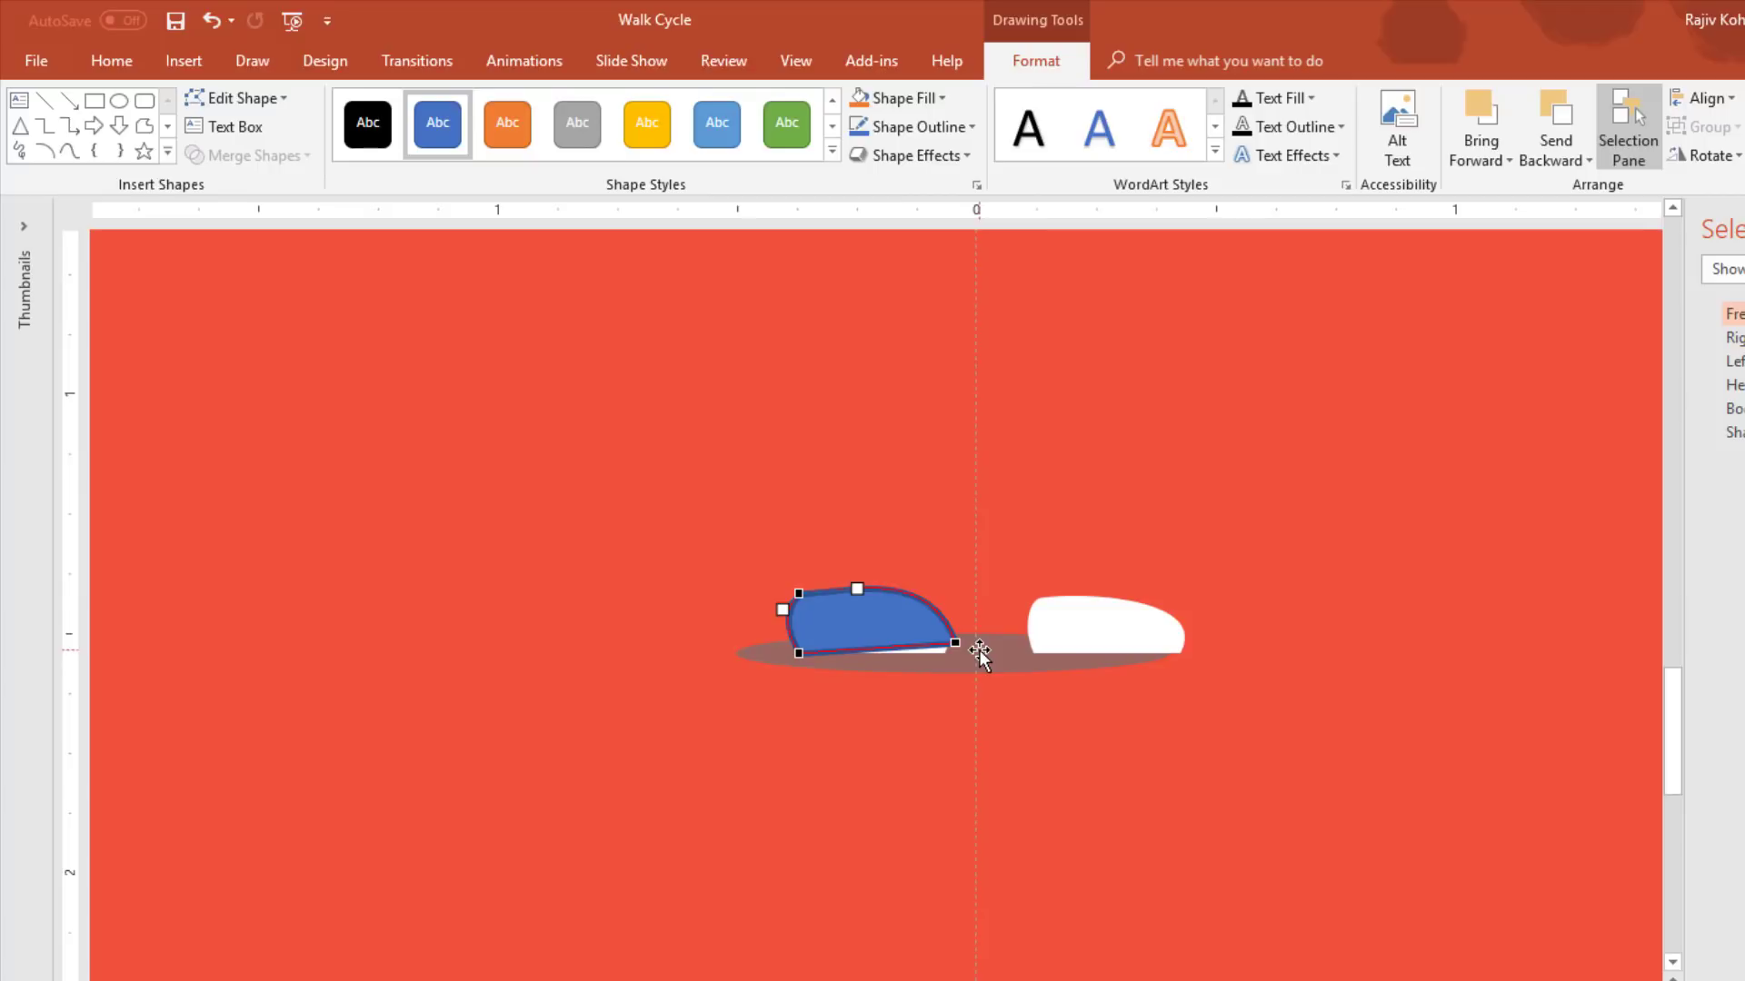
pyautogui.click(1499, 409)
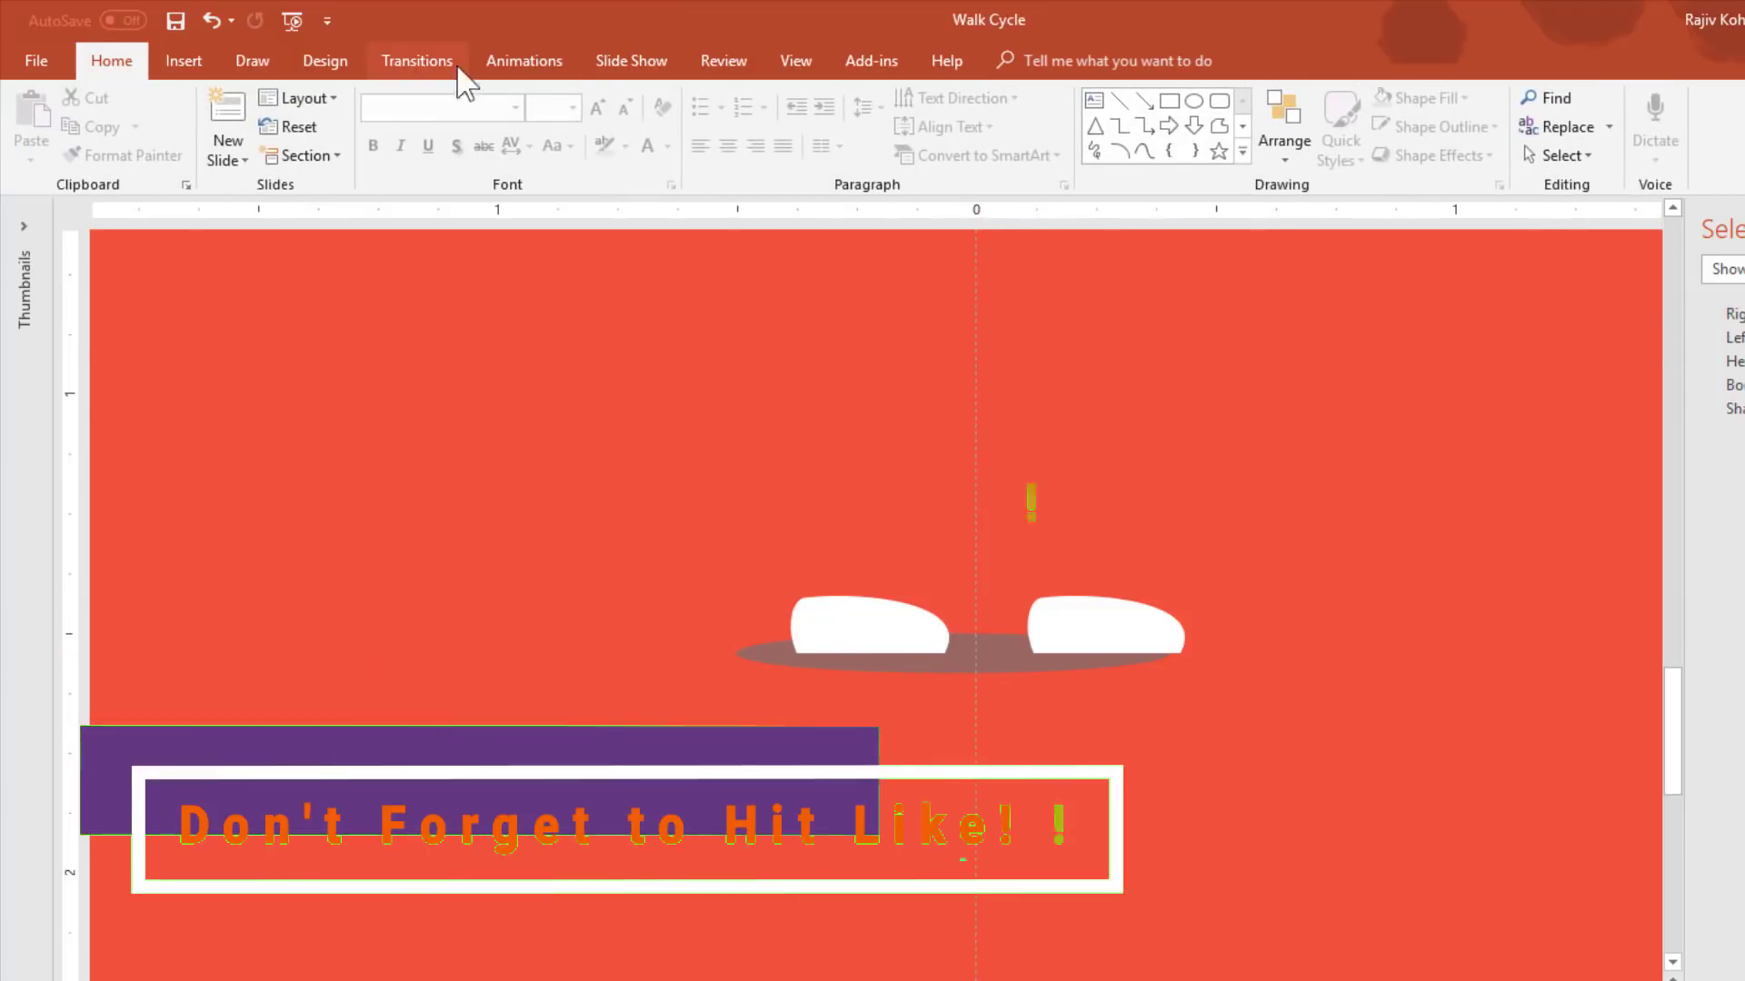
# Open a narrowed Animation Pane, close the Selection Pane, and select all effects from Head to Shadow
pyautogui.click(523, 61)
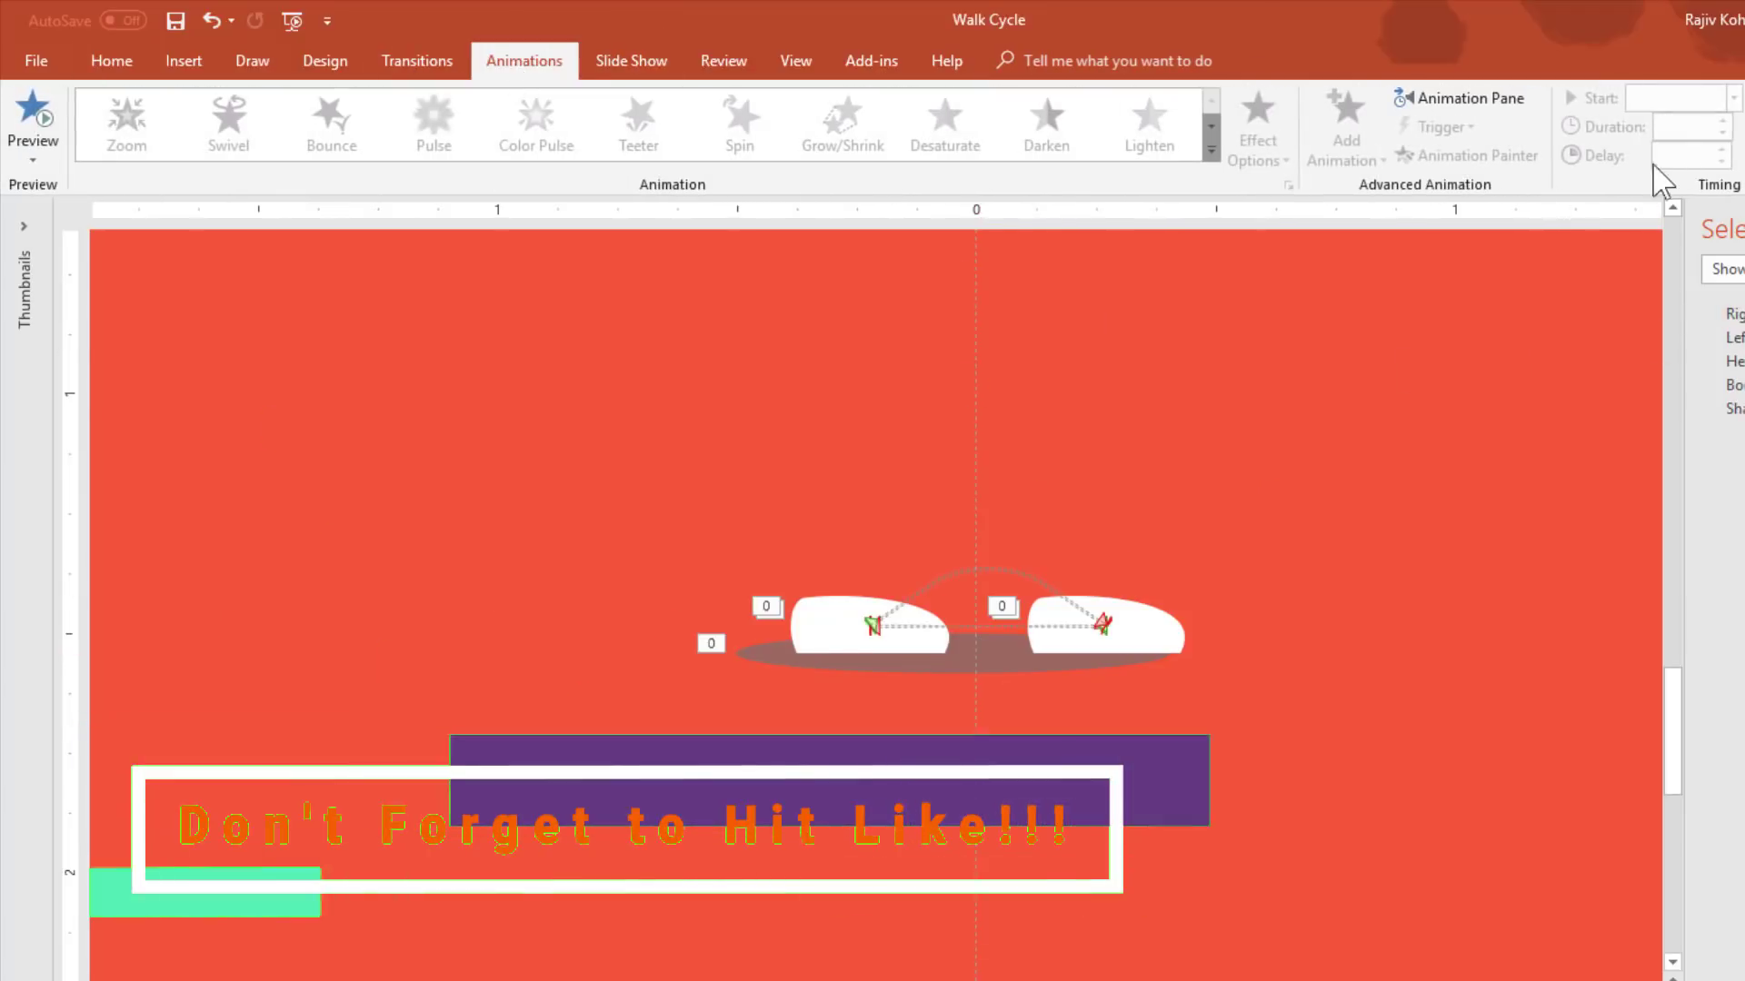
pyautogui.click(1461, 97)
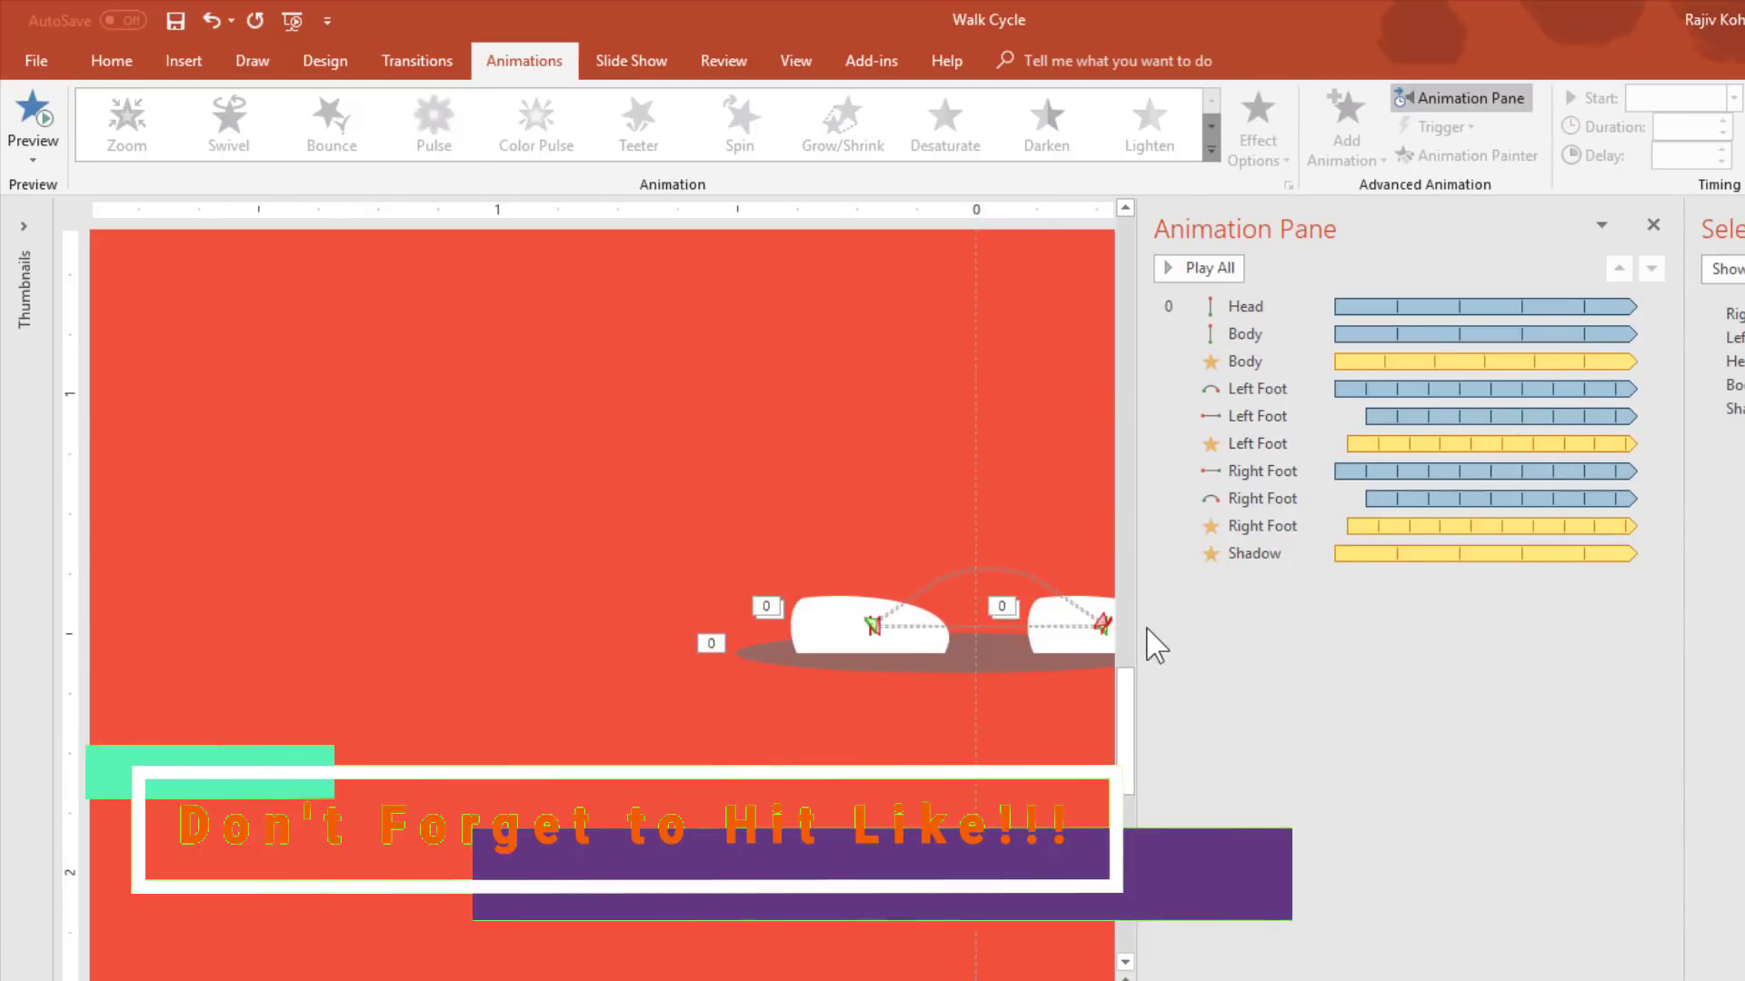
pyautogui.moveTo(1139, 626); pyautogui.dragTo(1348, 618)
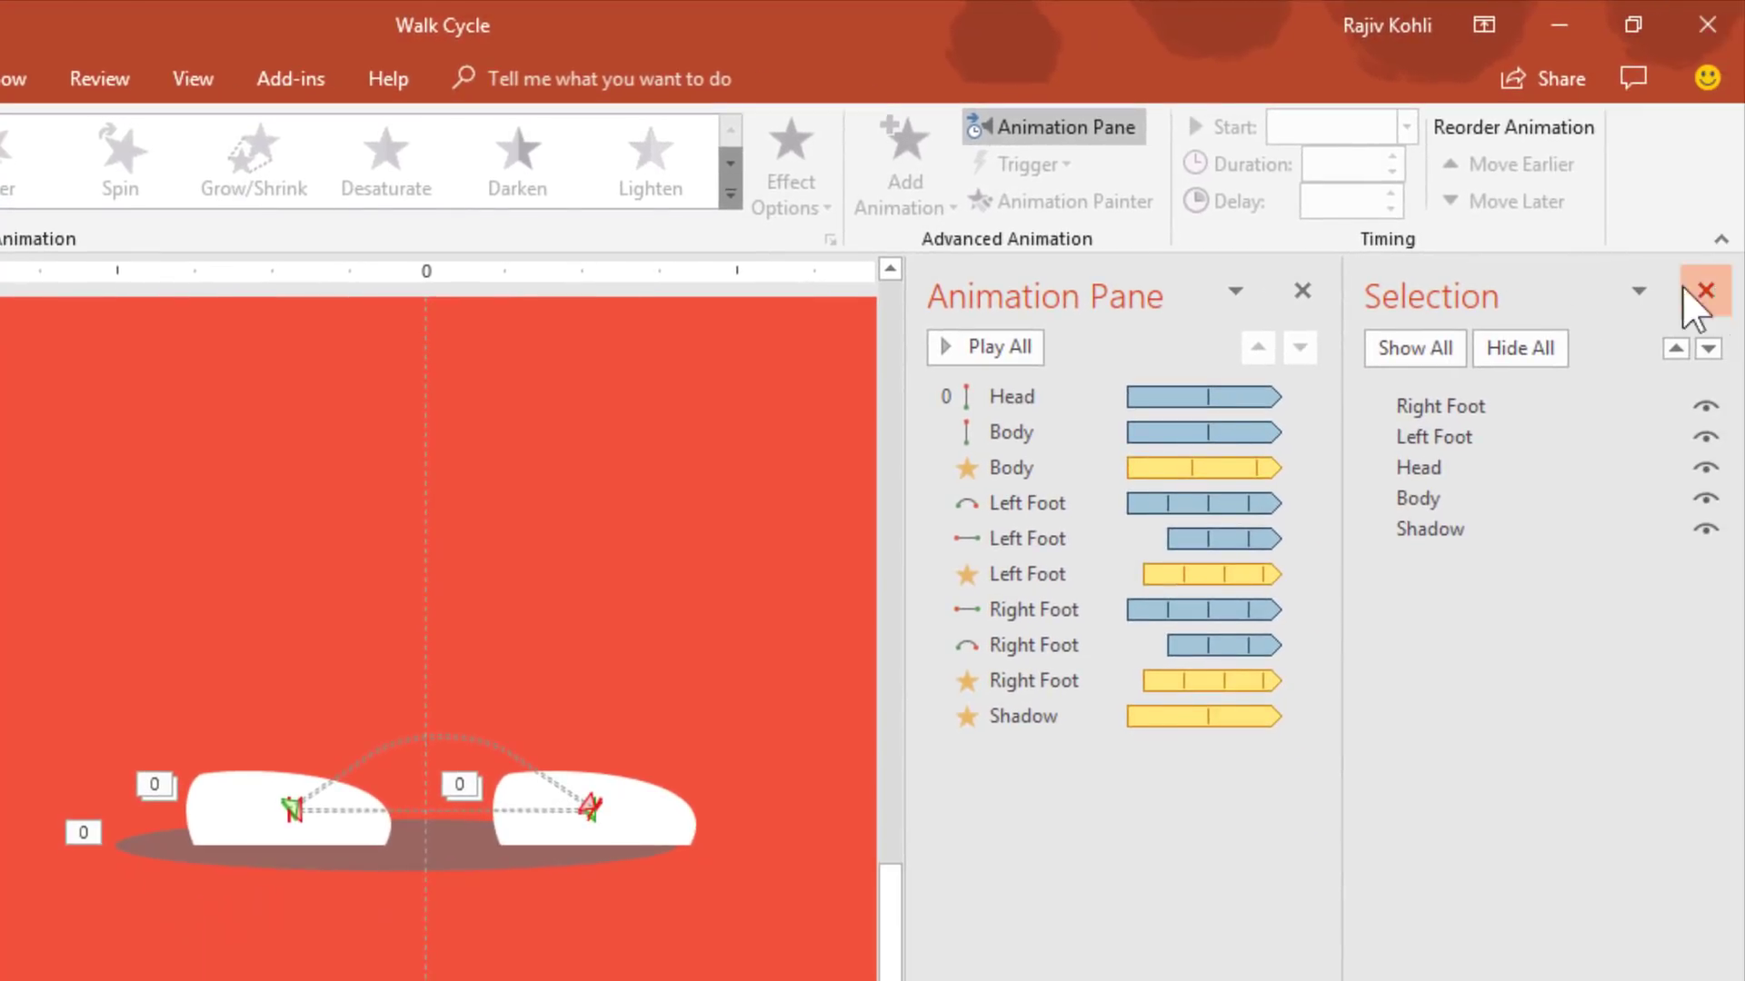
pyautogui.click(1686, 291)
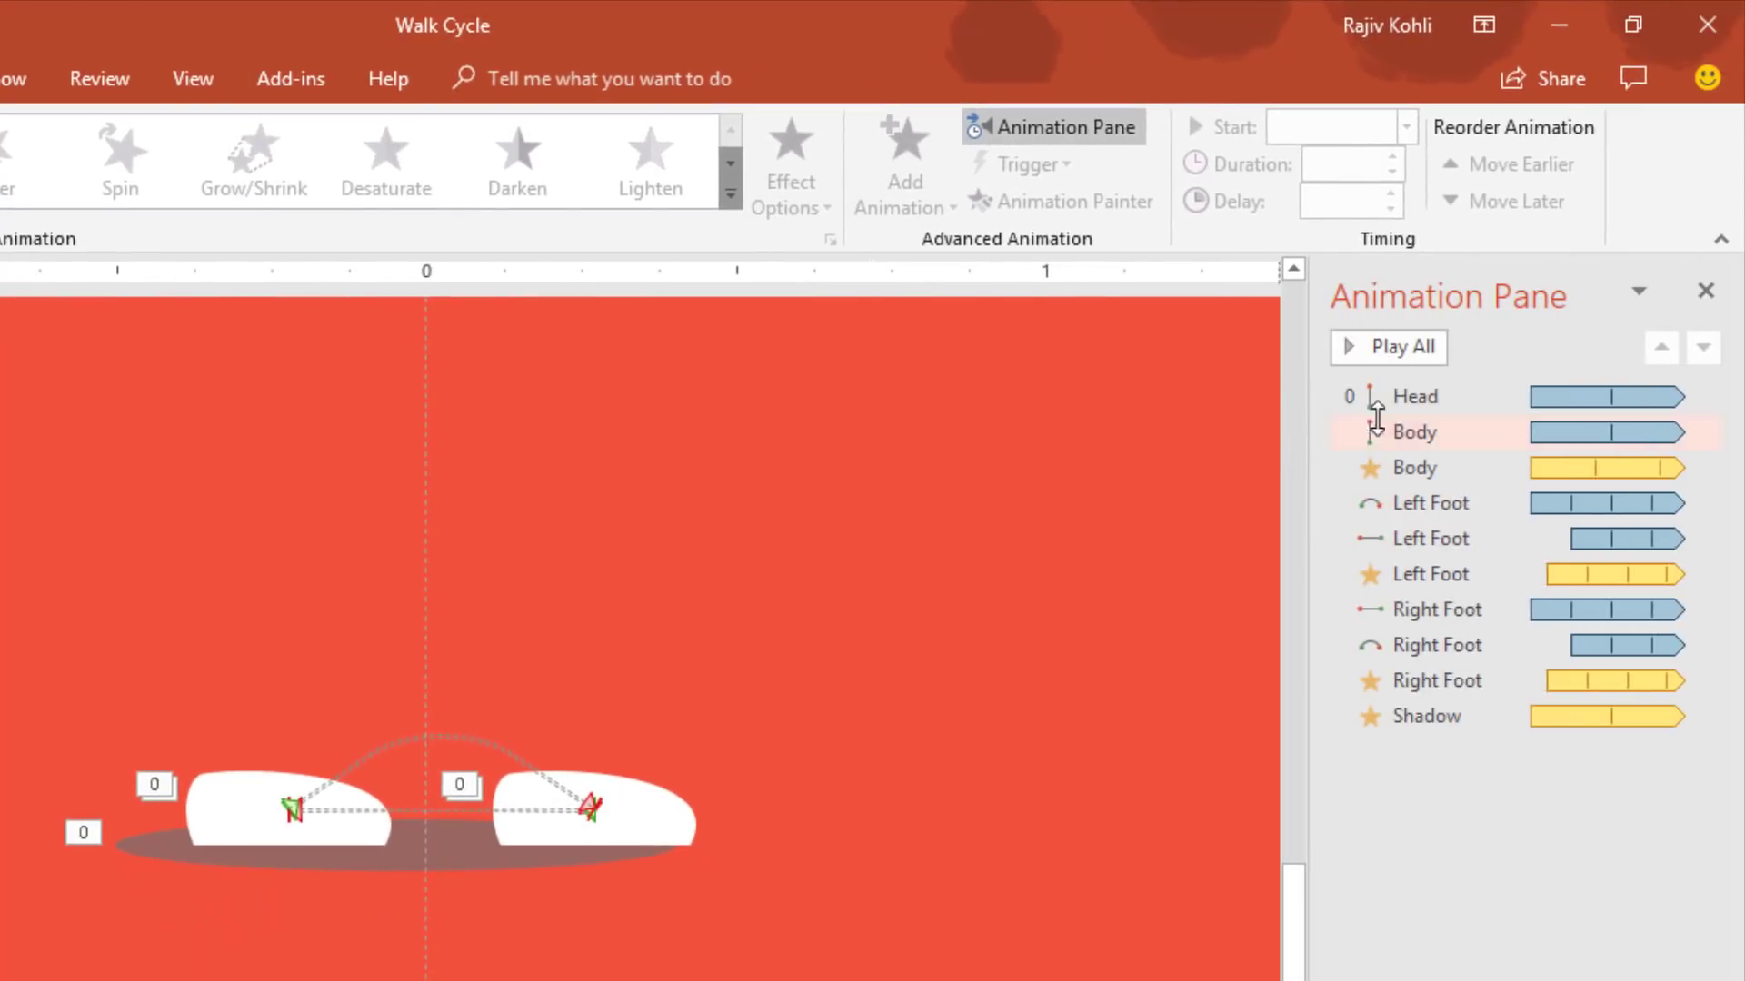
pyautogui.click(1414, 397)
pyautogui.keyDown('shift'); pyautogui.click(1435, 718); pyautogui.keyUp('shift')
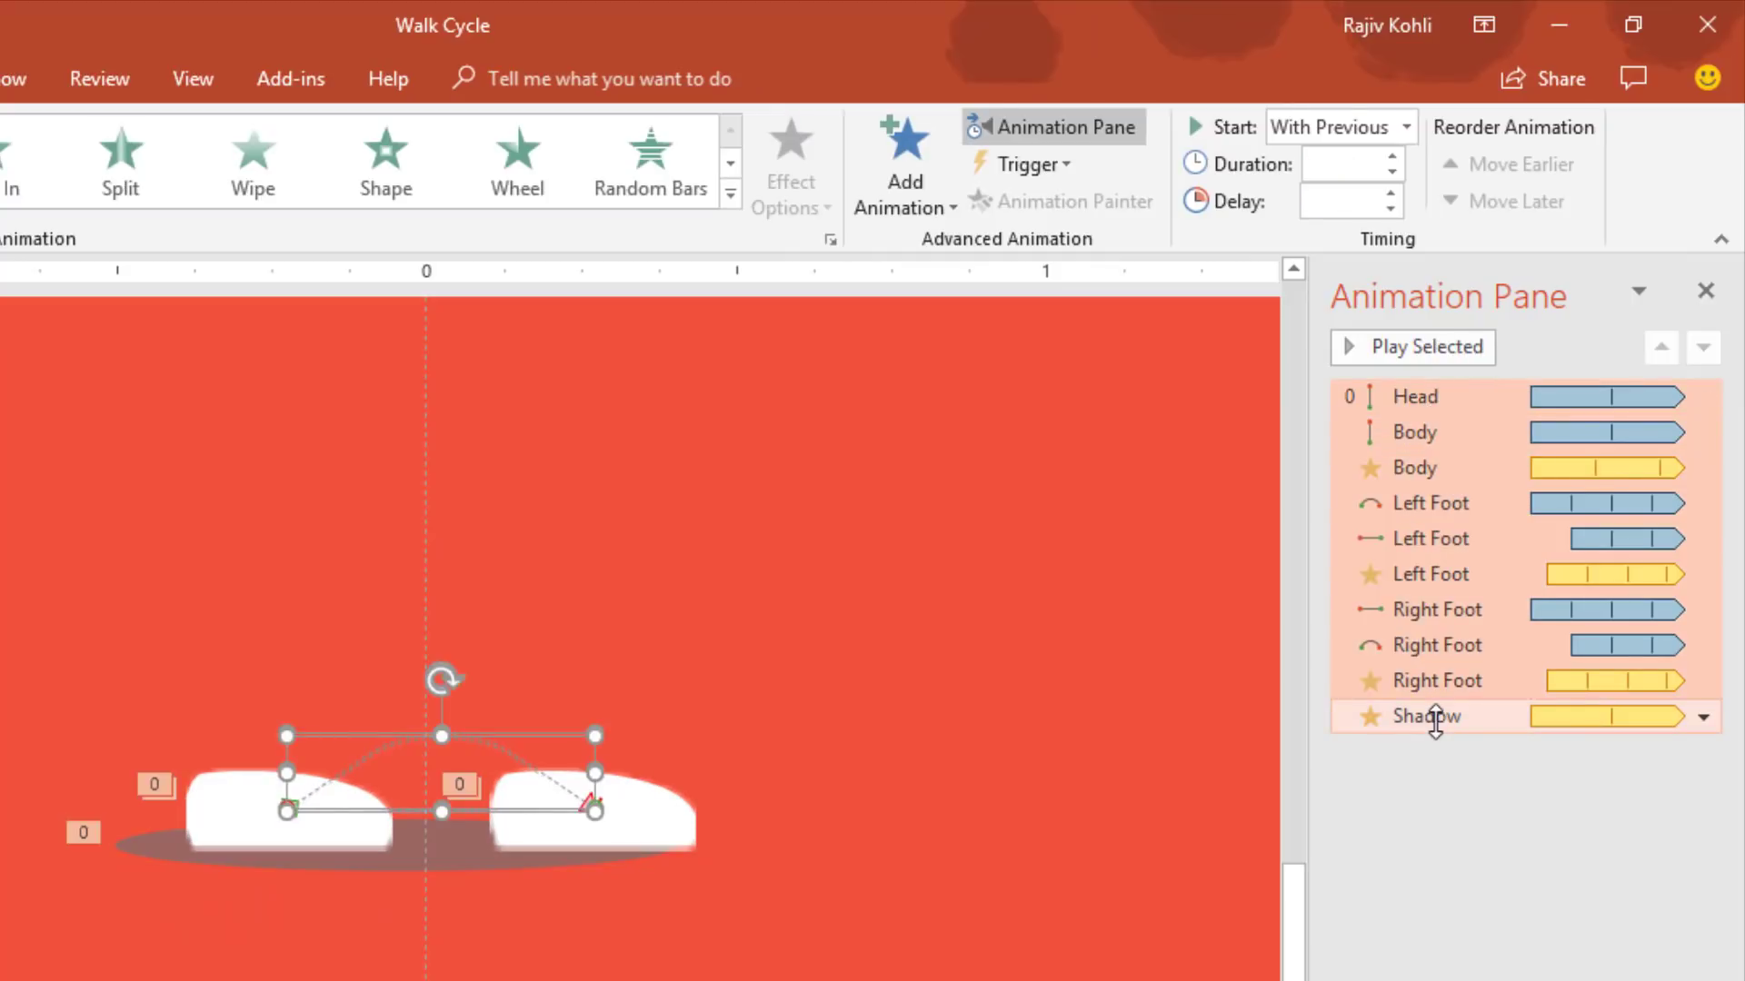
# Delete all the selected animations and select the head circle
pyautogui.press('Delete')
pyautogui.scroll(-3, 520, 582)
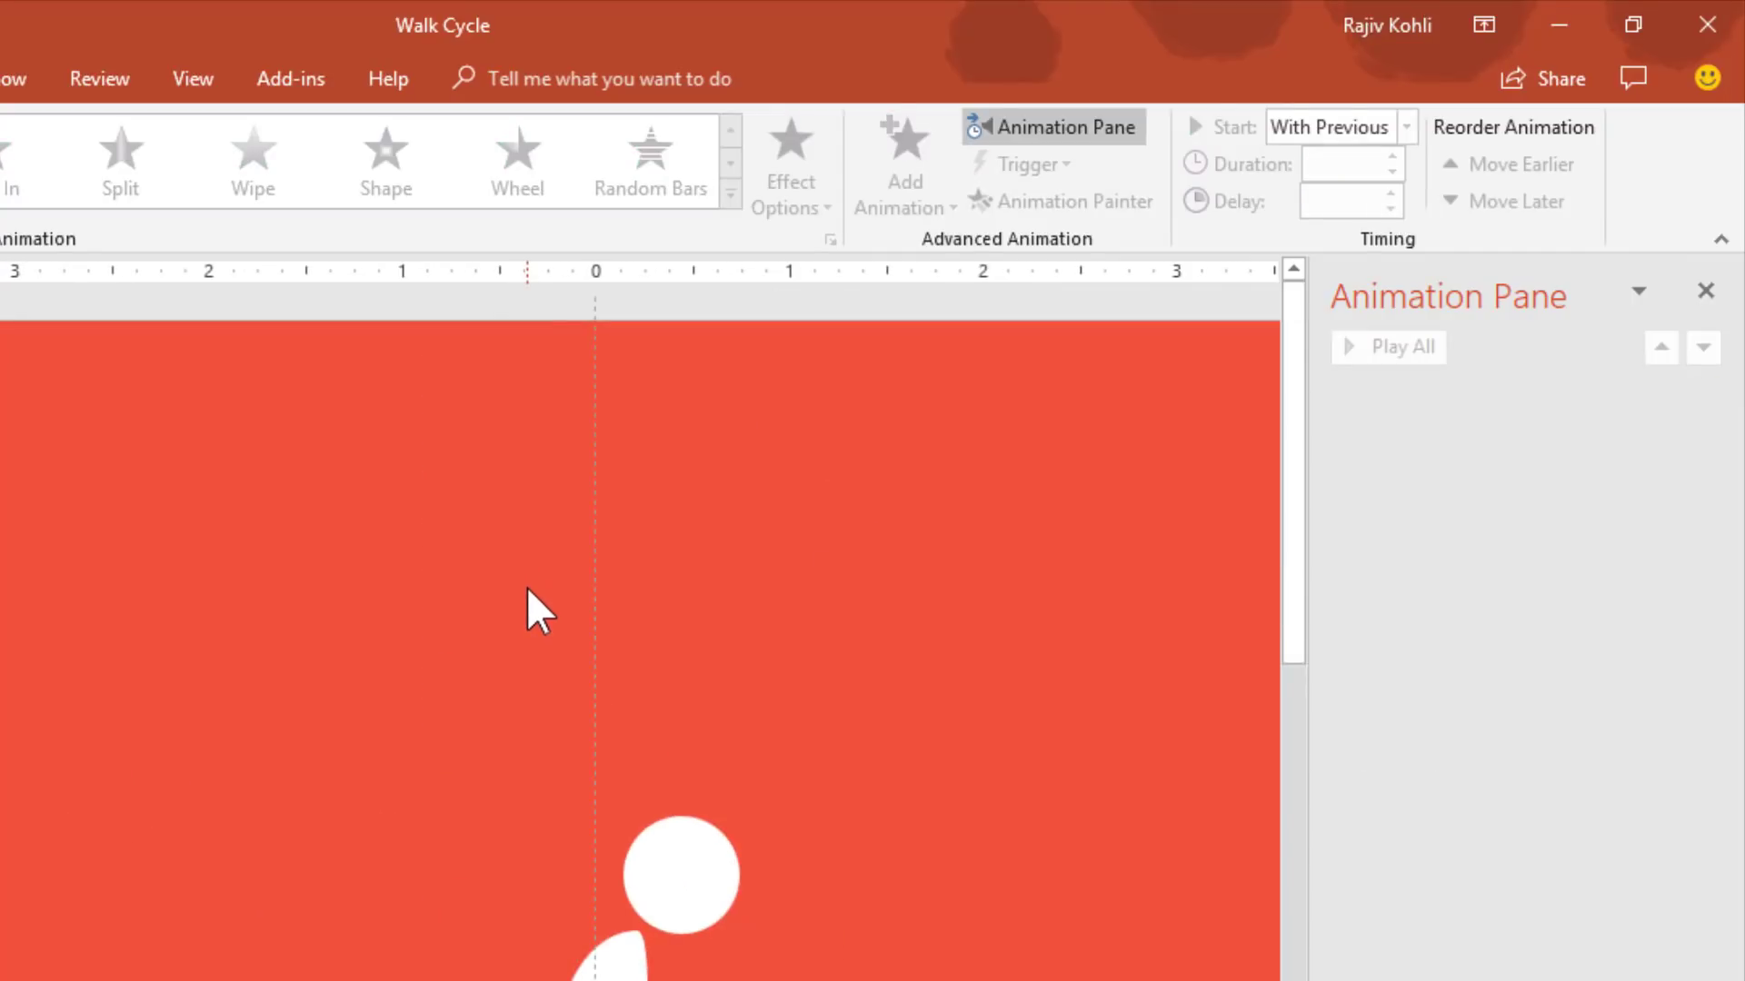
pyautogui.scroll(-2, 526, 613)
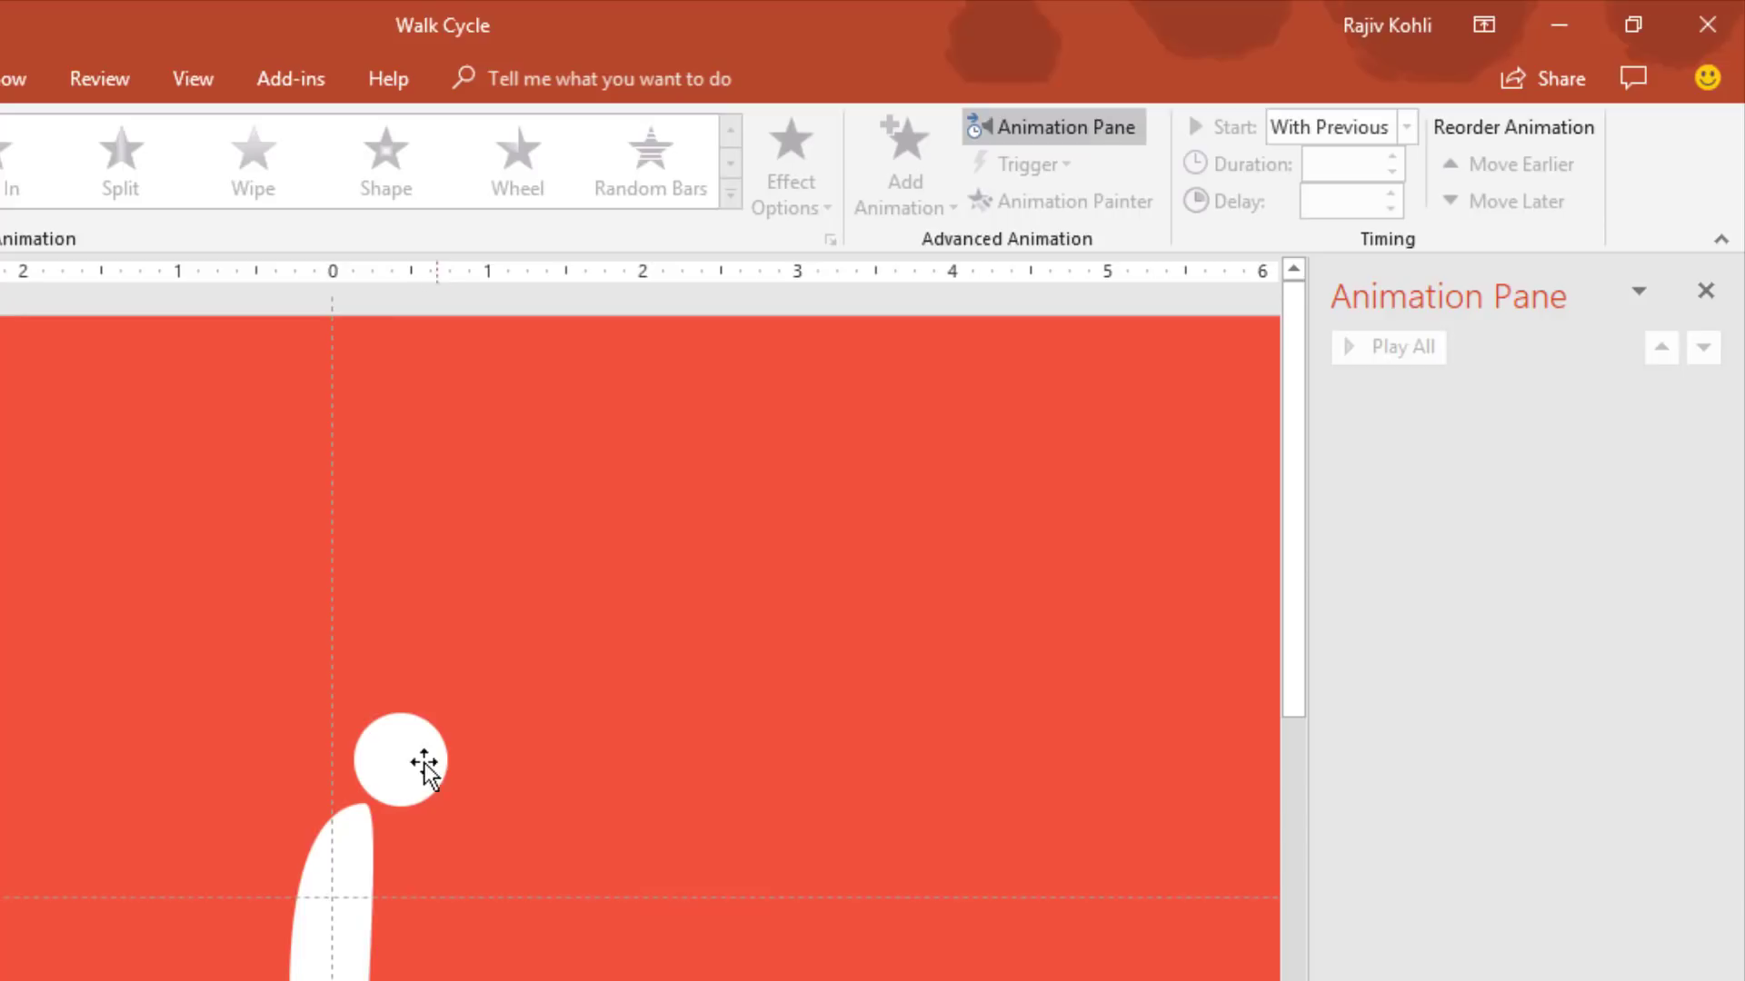
pyautogui.click(426, 764)
pyautogui.scroll(5, 452, 755)
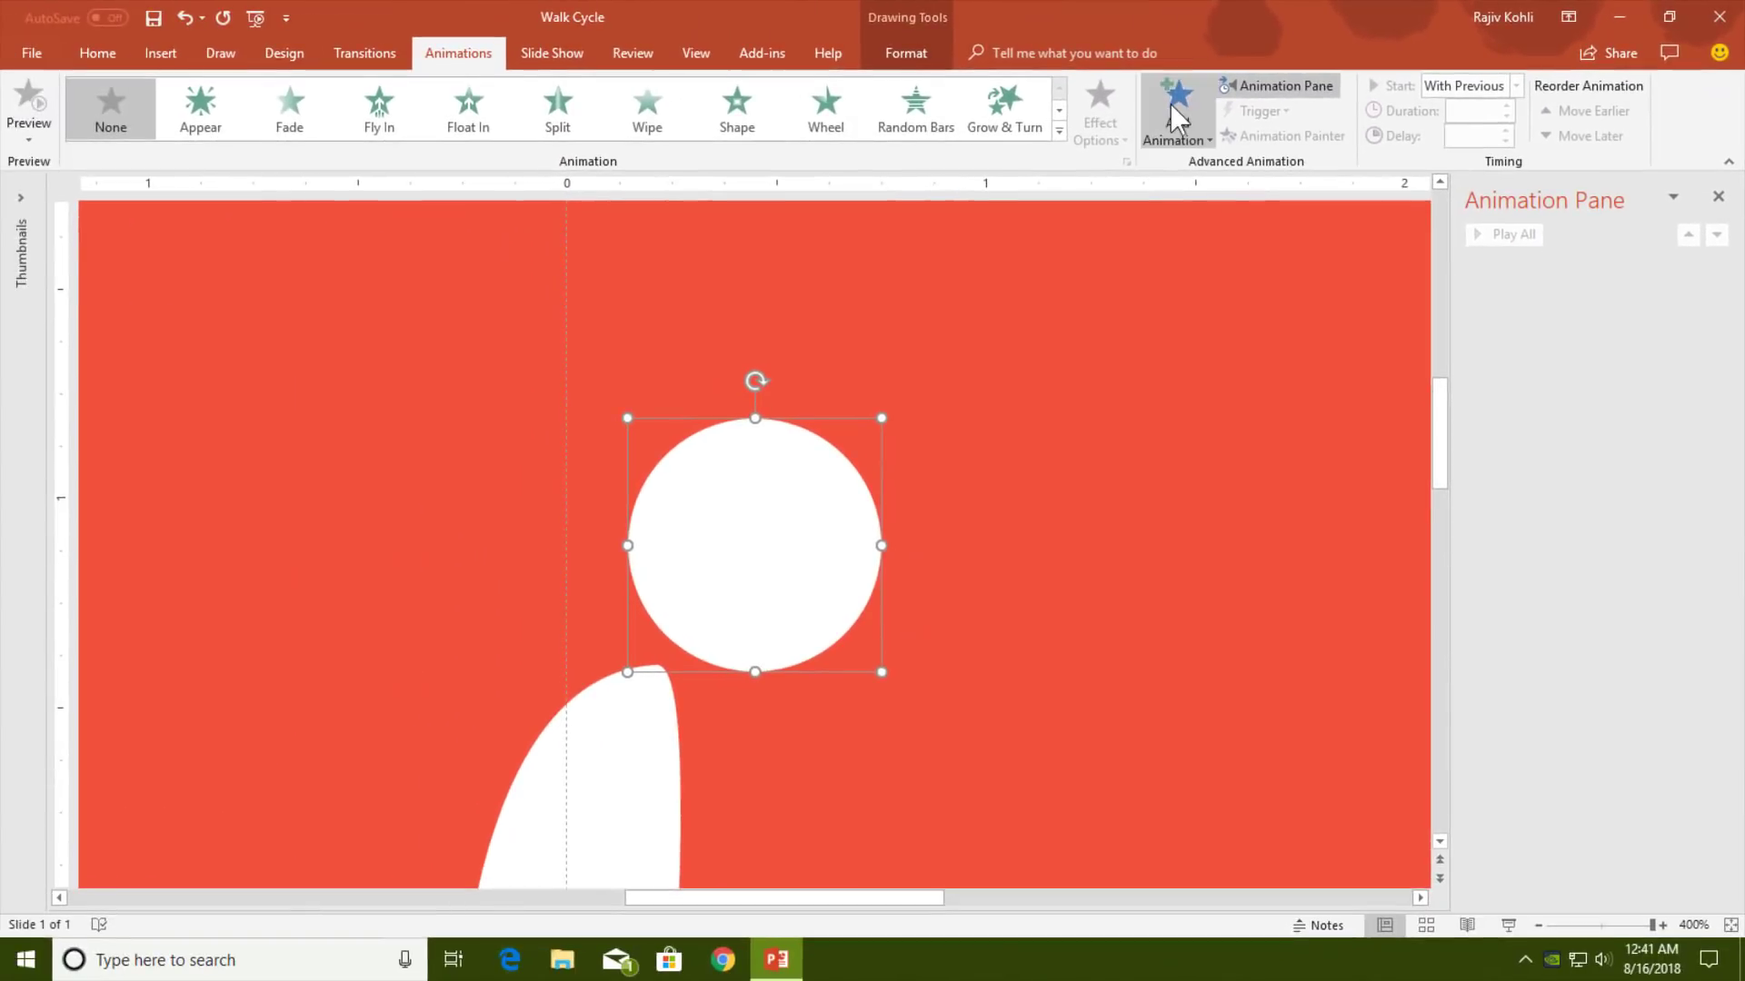
# Apply the Up motion path from More Motion Paths to the head
pyautogui.click(1173, 117)
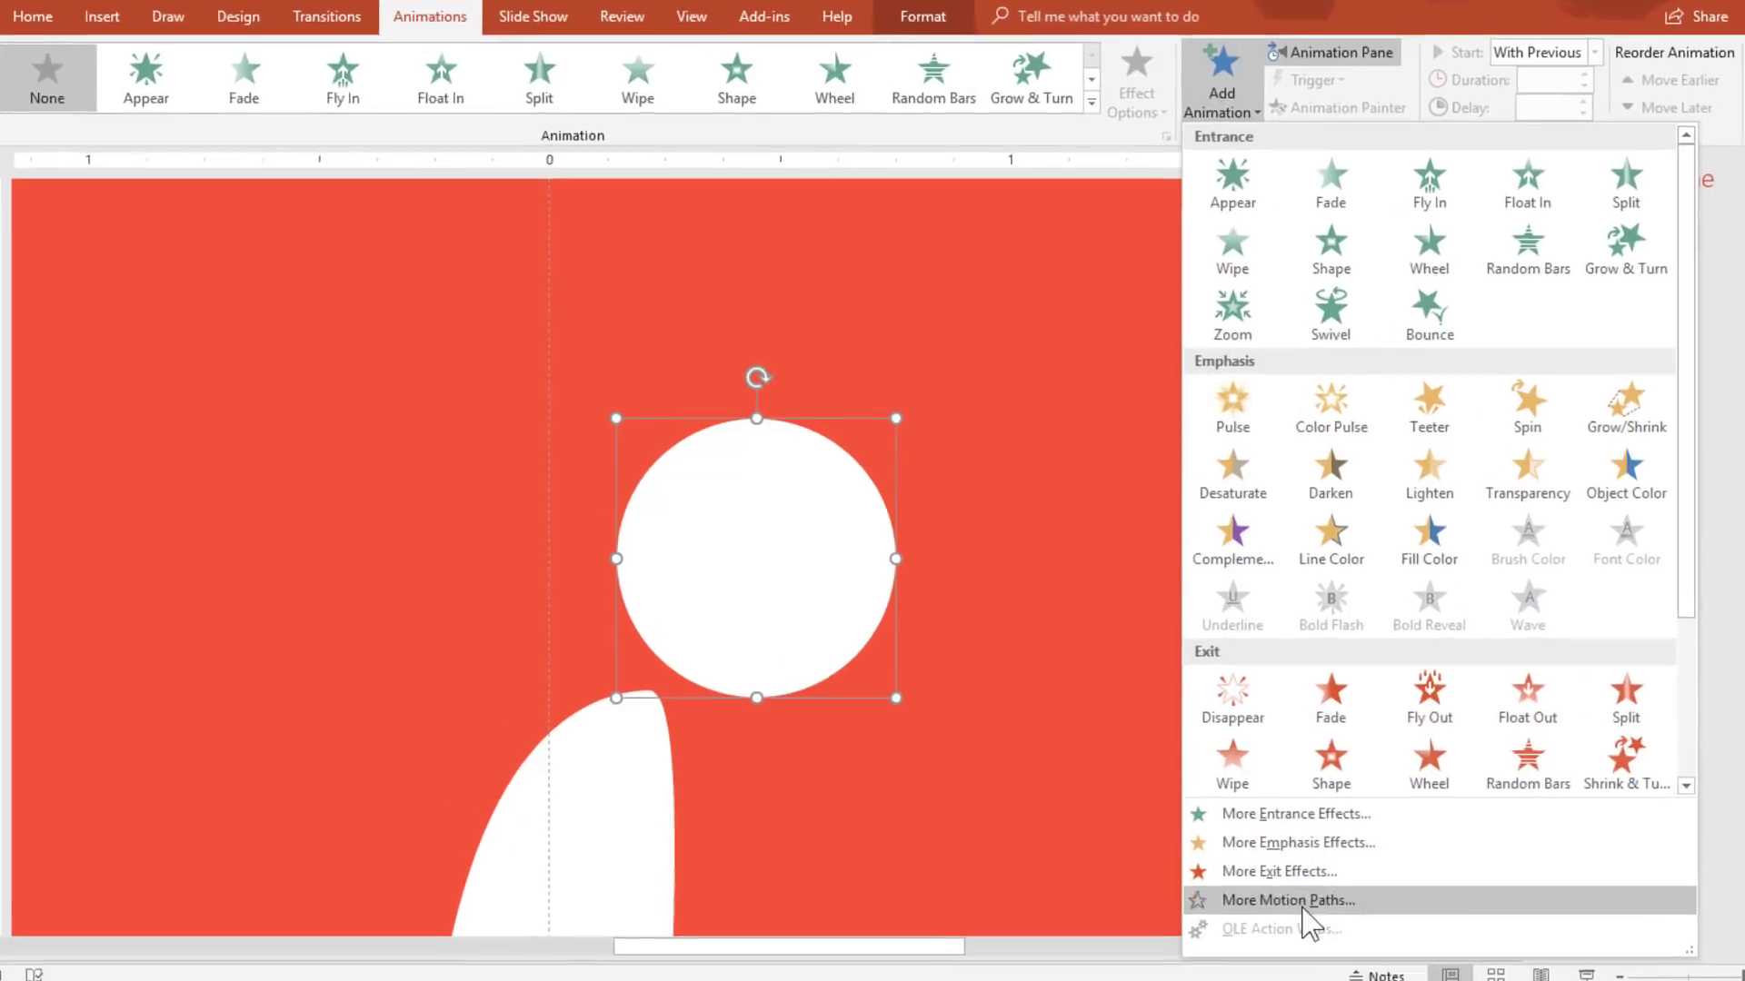
pyautogui.click(1238, 855)
pyautogui.scroll(-2, 1010, 440)
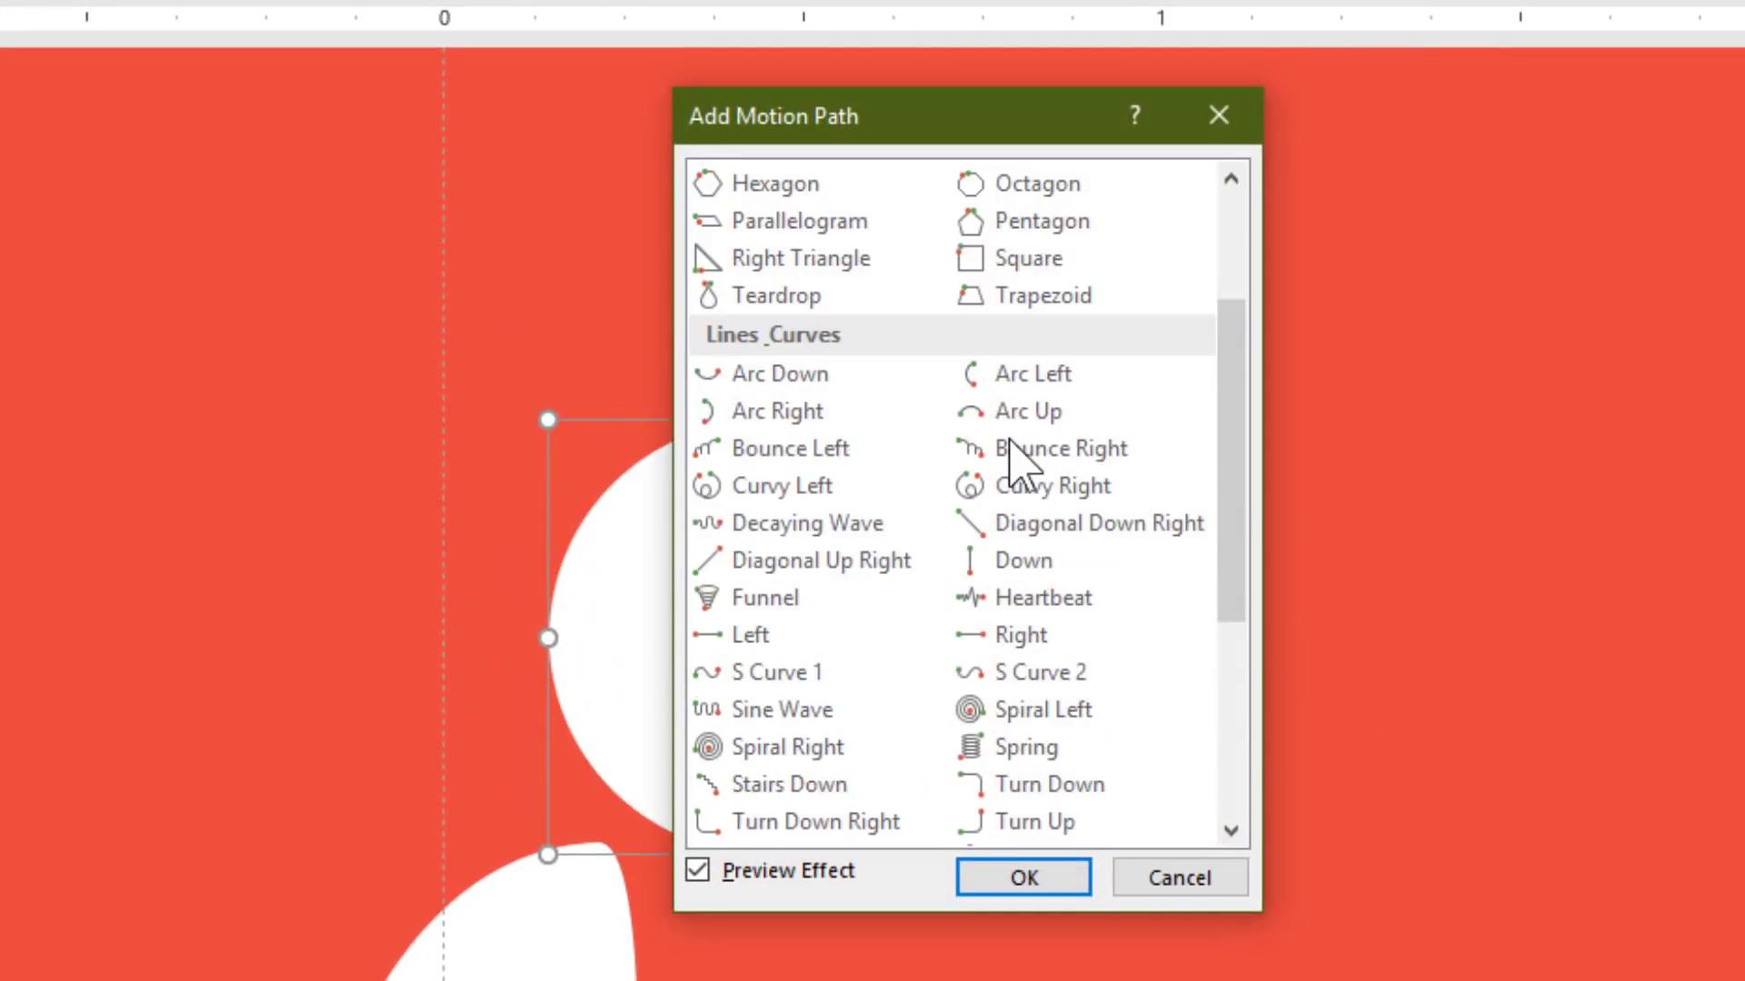
pyautogui.scroll(-2, 1009, 459)
pyautogui.click(1005, 635)
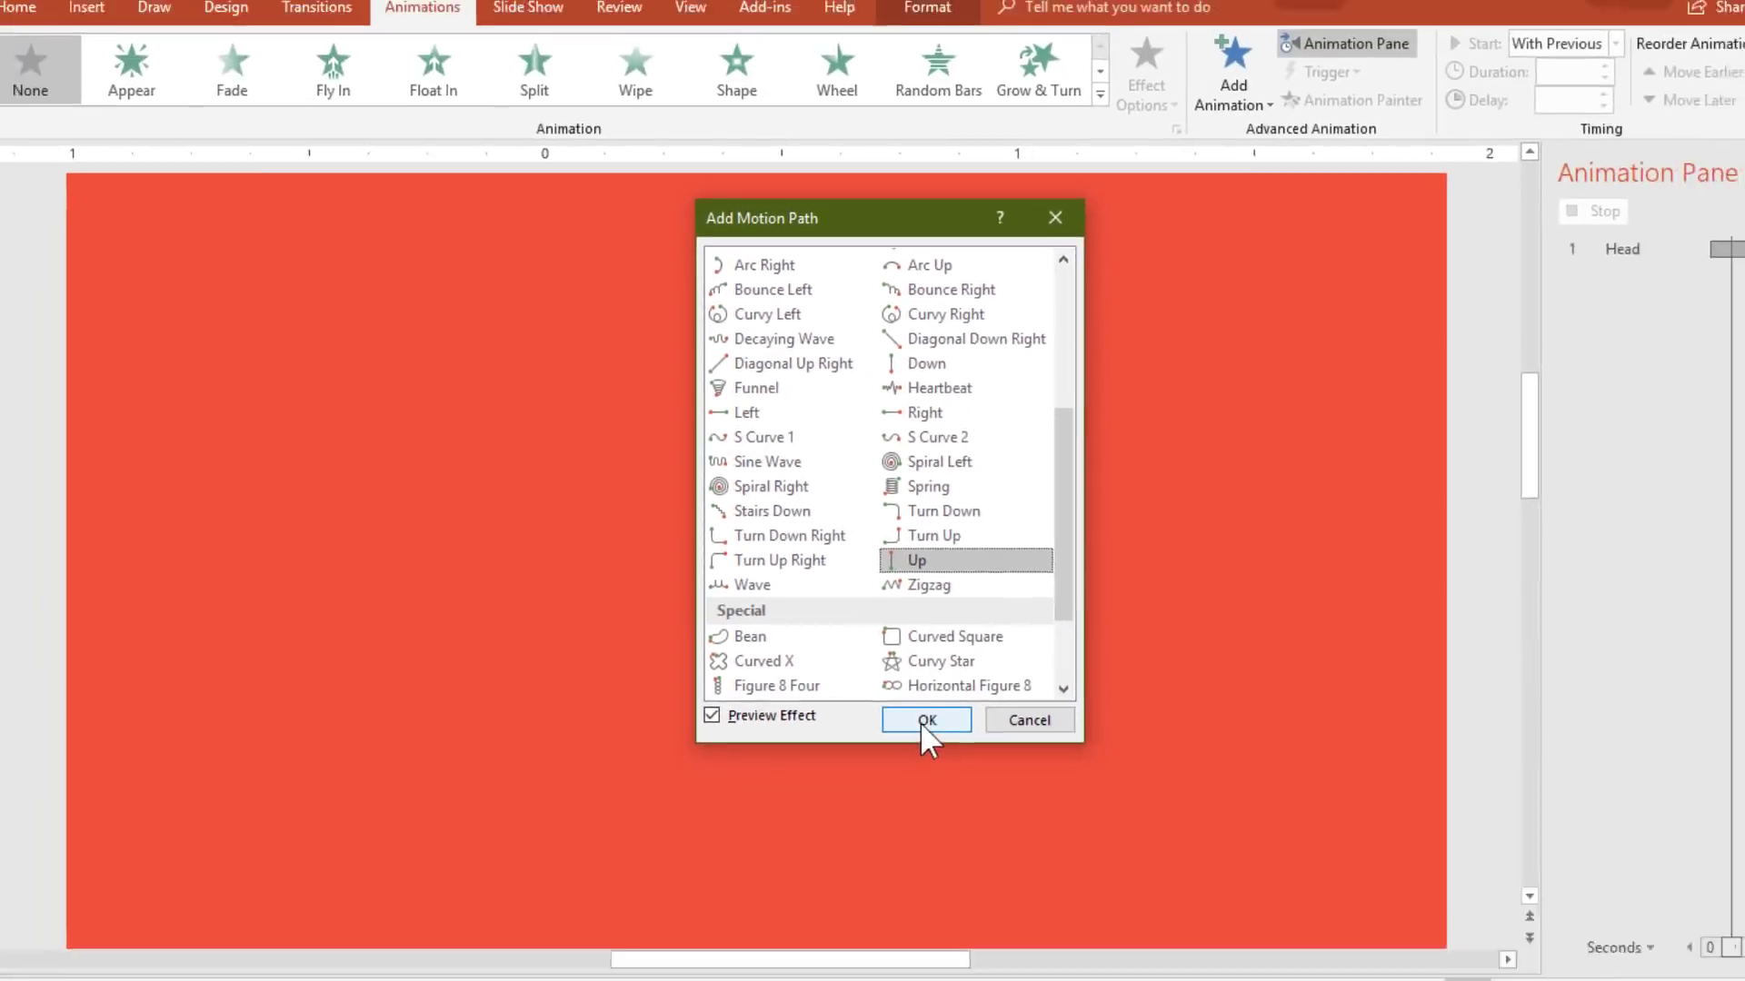
pyautogui.click(925, 719)
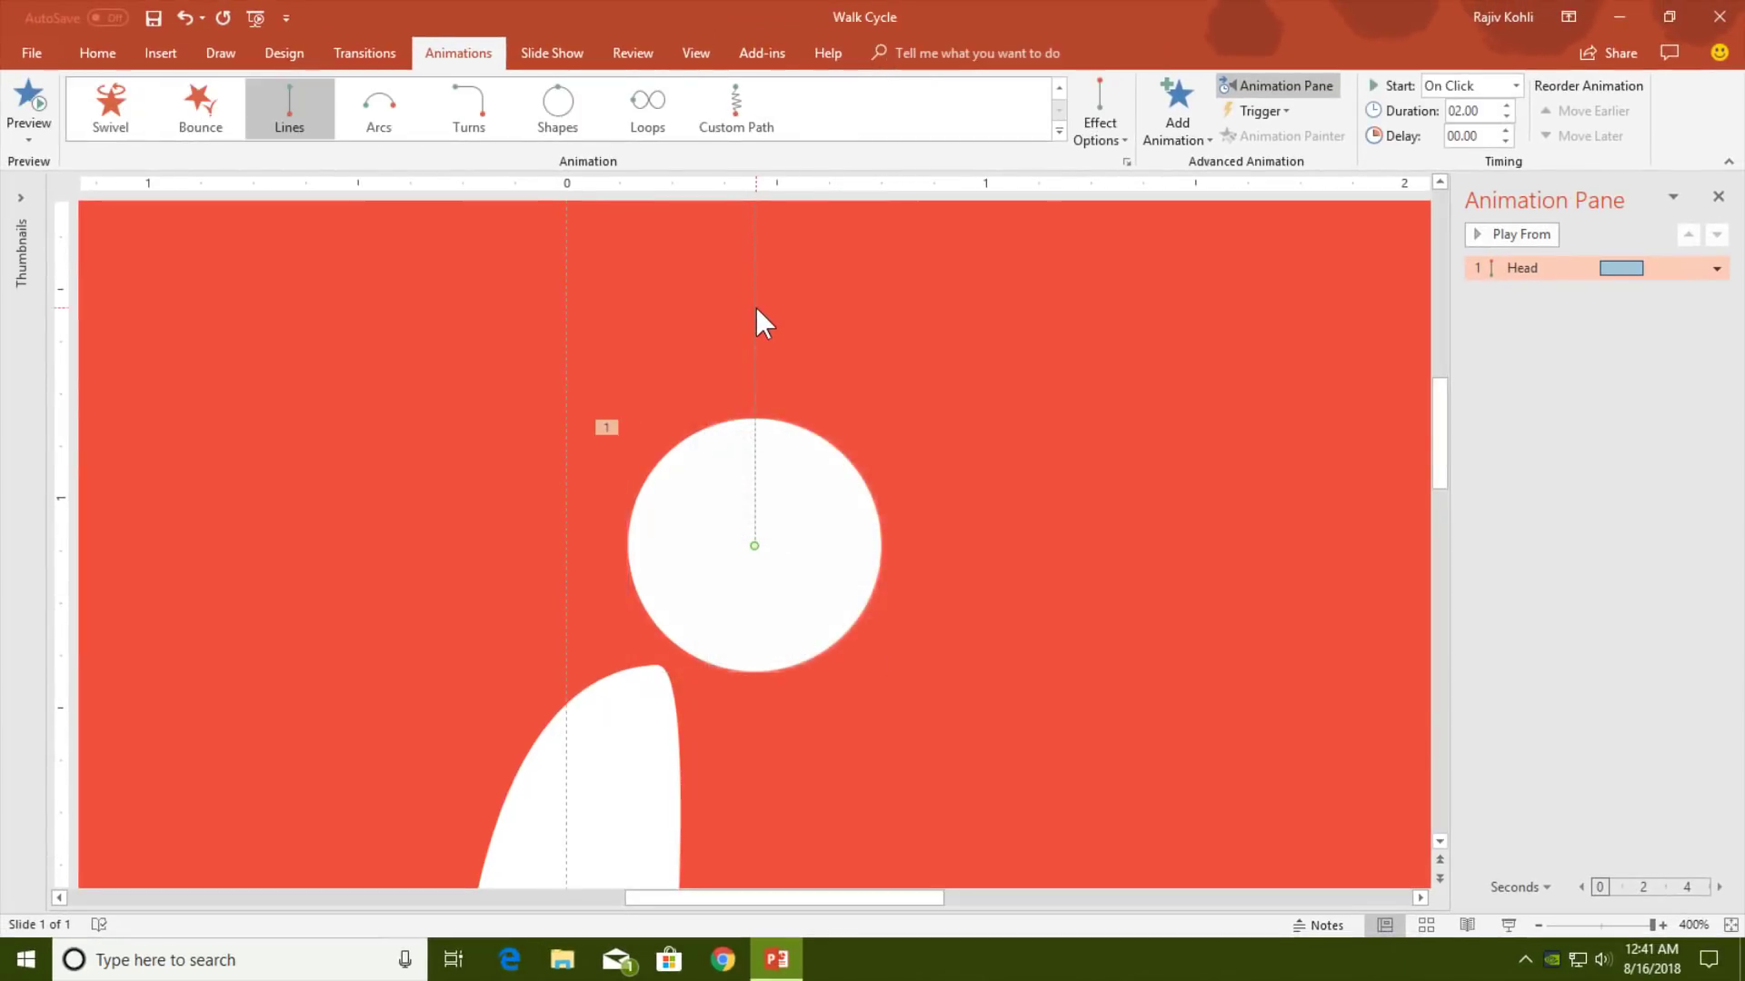
pyautogui.scroll(-5, 755, 307)
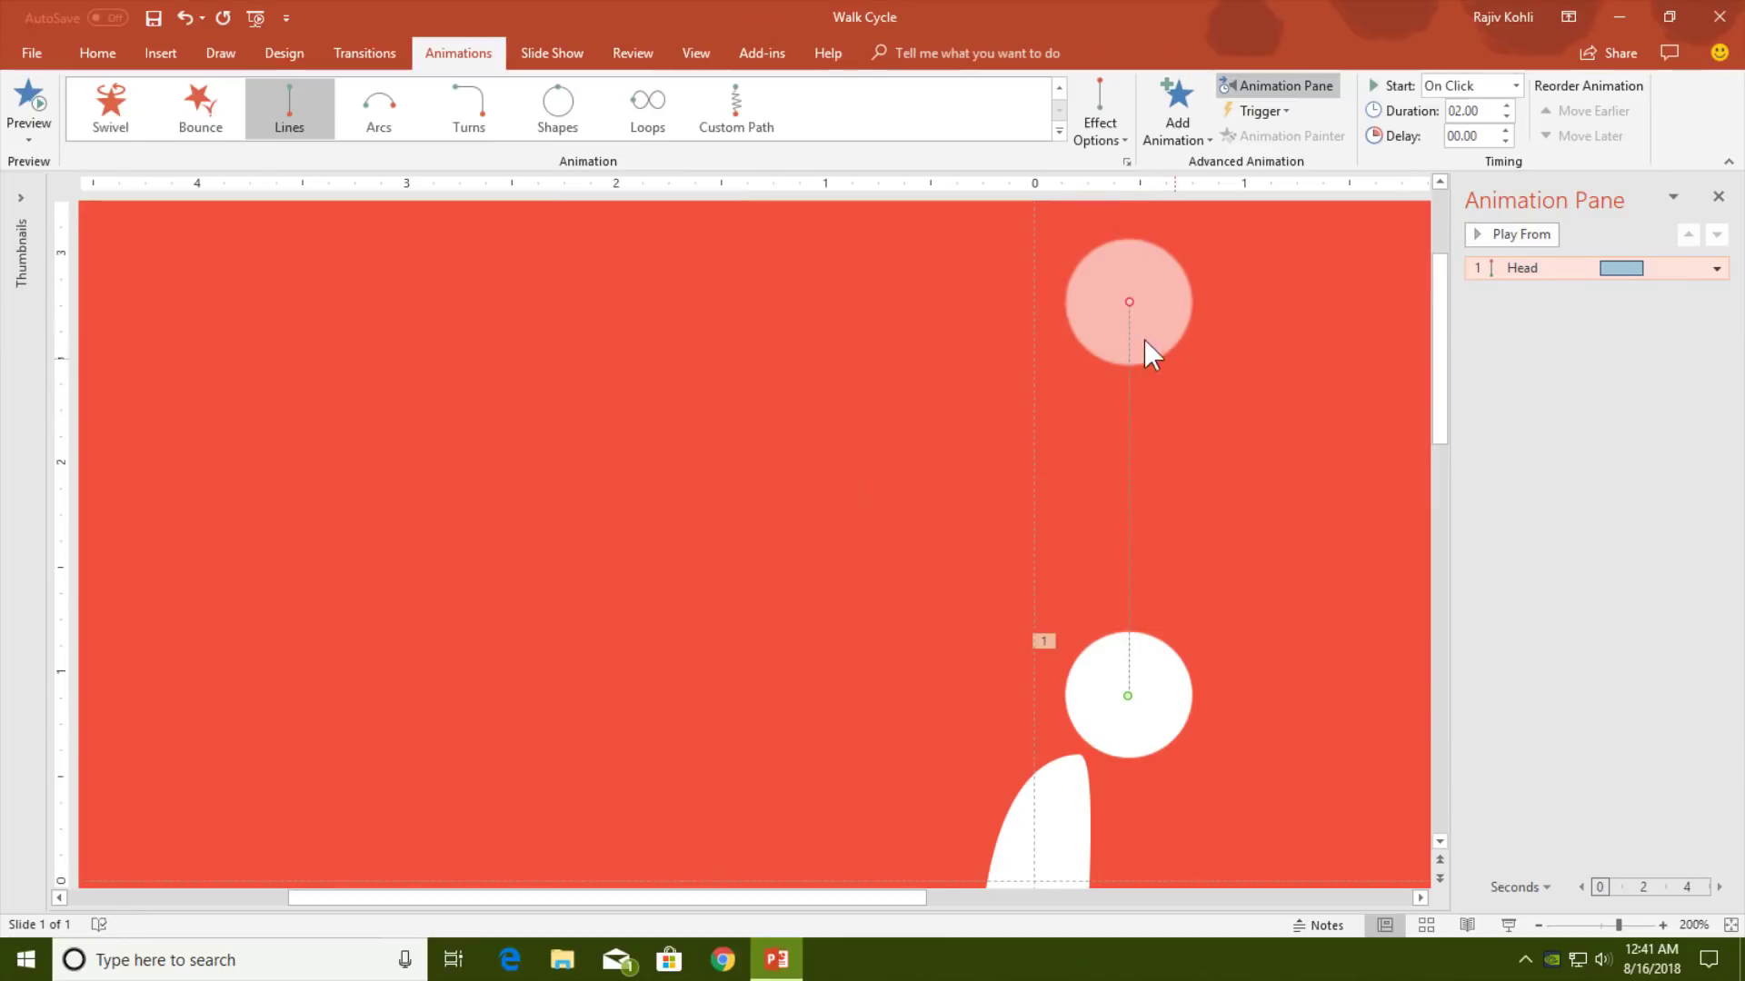
# Pull the head's path end onto the head and offset it slightly up-right
pyautogui.moveTo(1128, 300); pyautogui.dragTo(1126, 647)
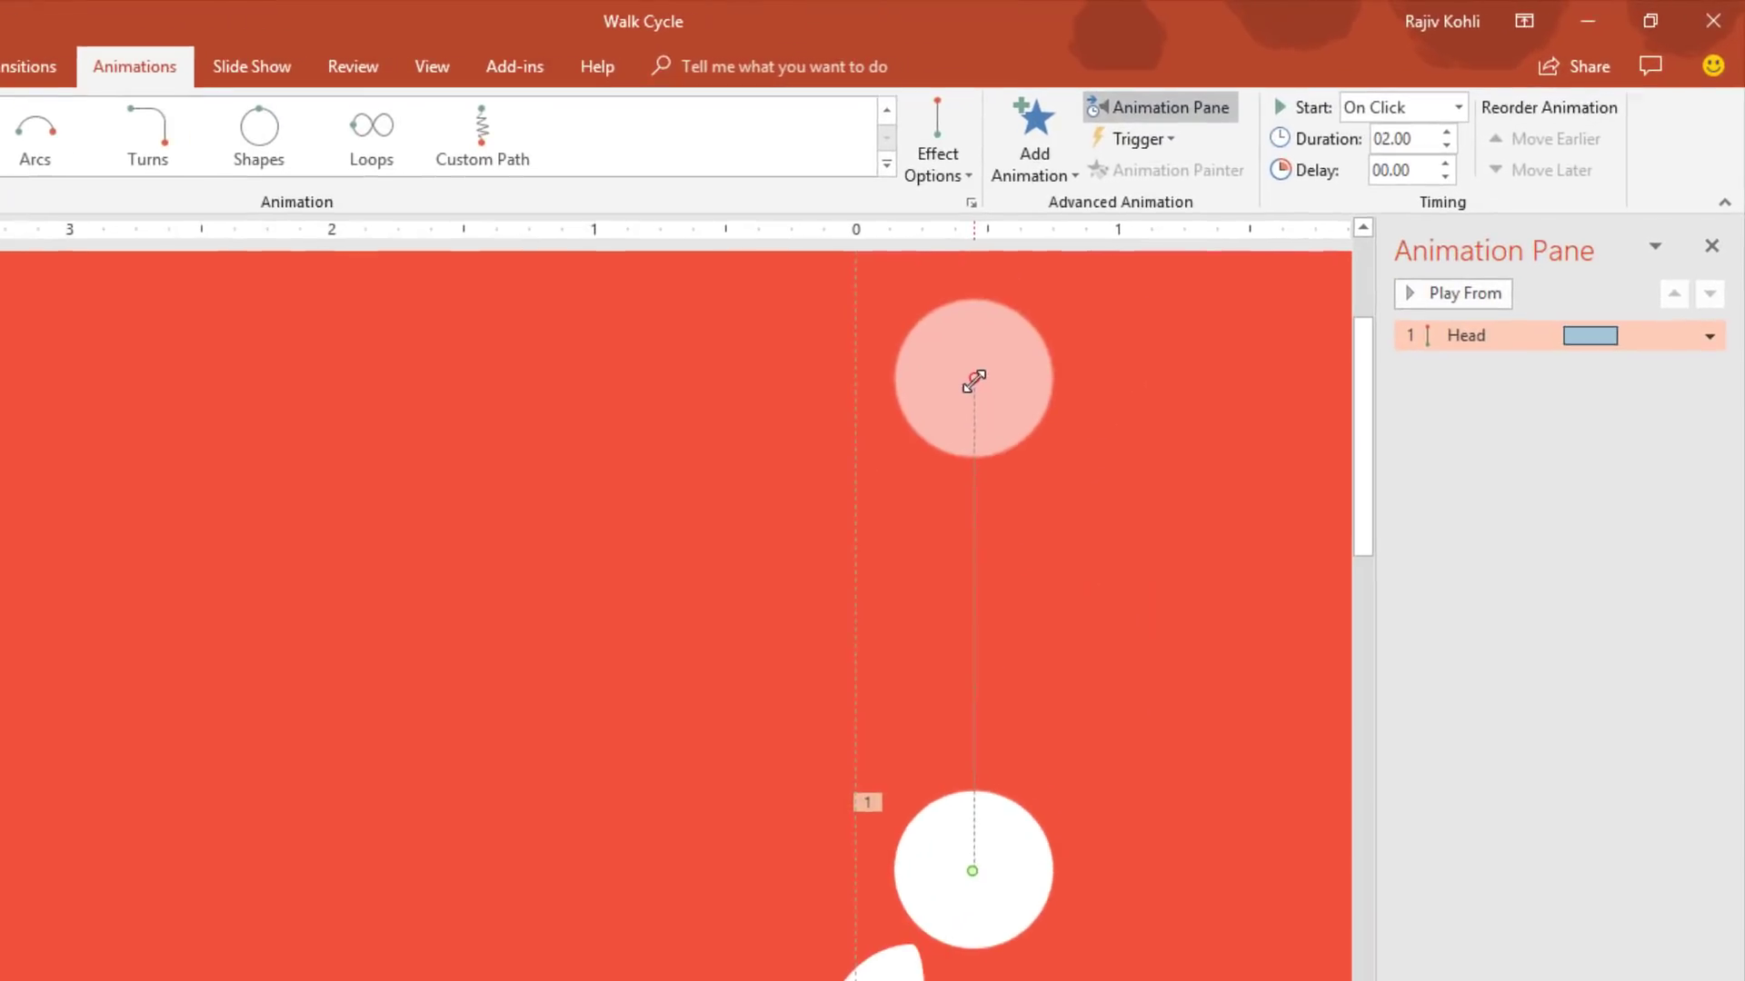
pyautogui.moveTo(974, 381)
pyautogui.mouseDown()
pyautogui.moveTo(1021, 764)
pyautogui.moveTo(981, 831)
pyautogui.mouseUp()
pyautogui.click(1009, 849)
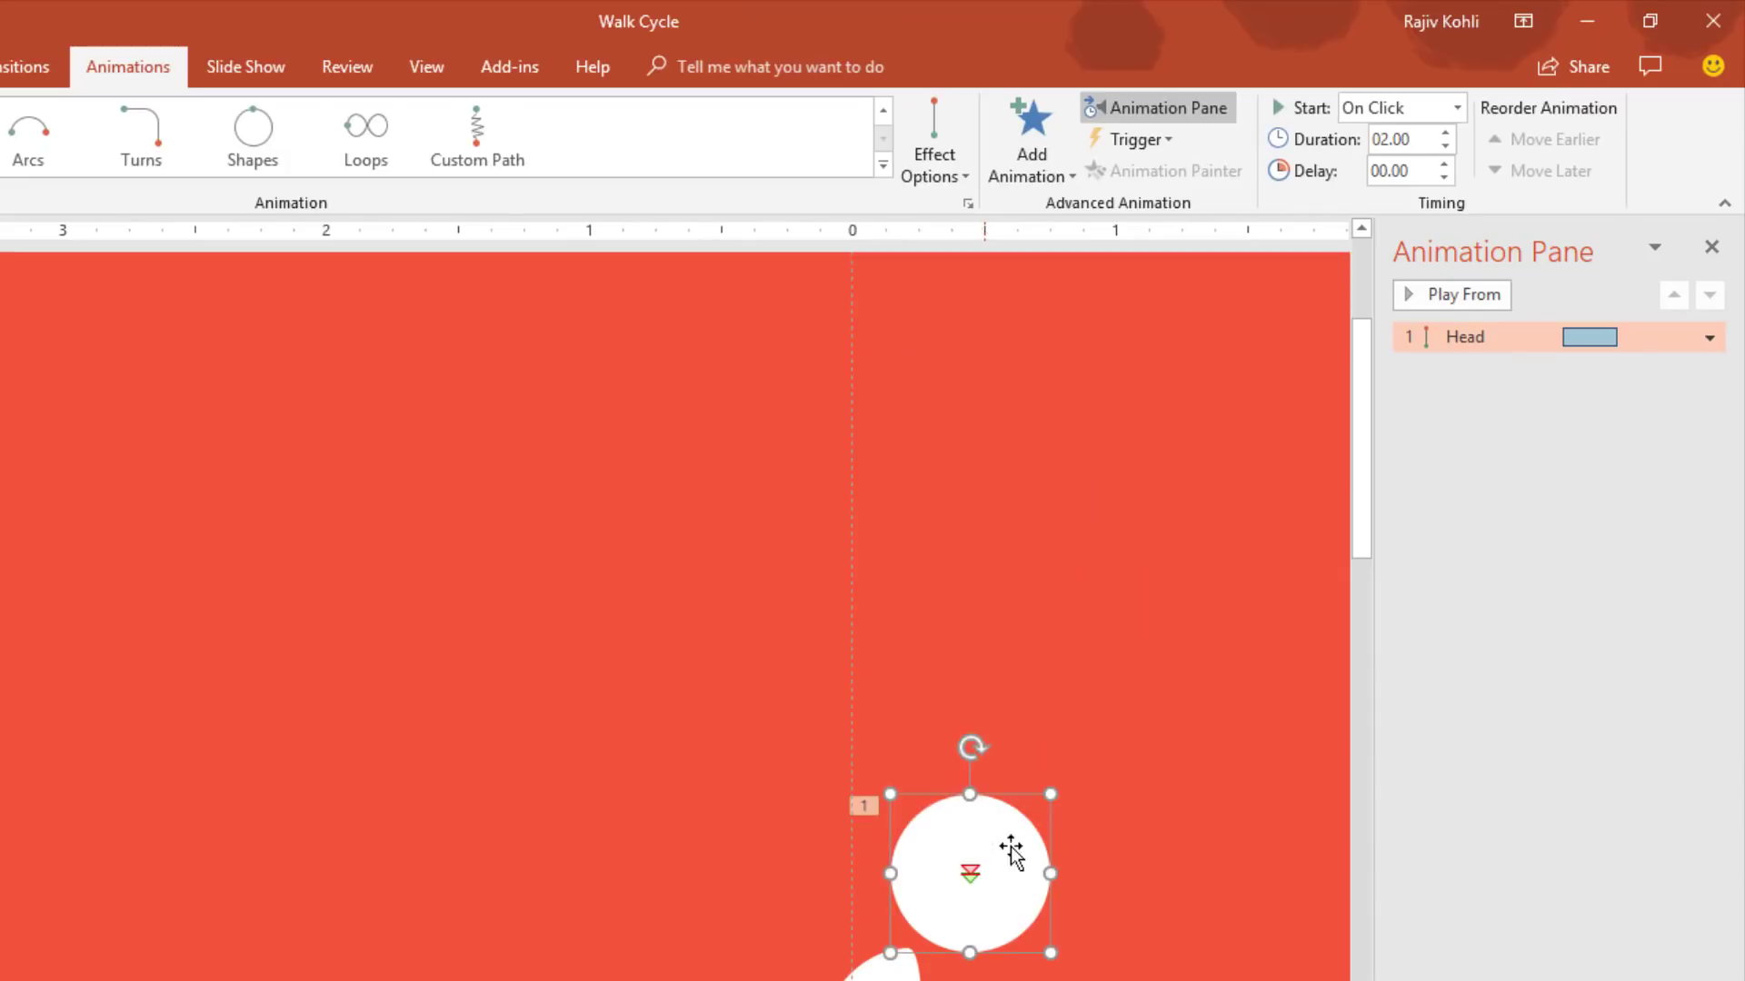
pyautogui.scroll(5, 1007, 885)
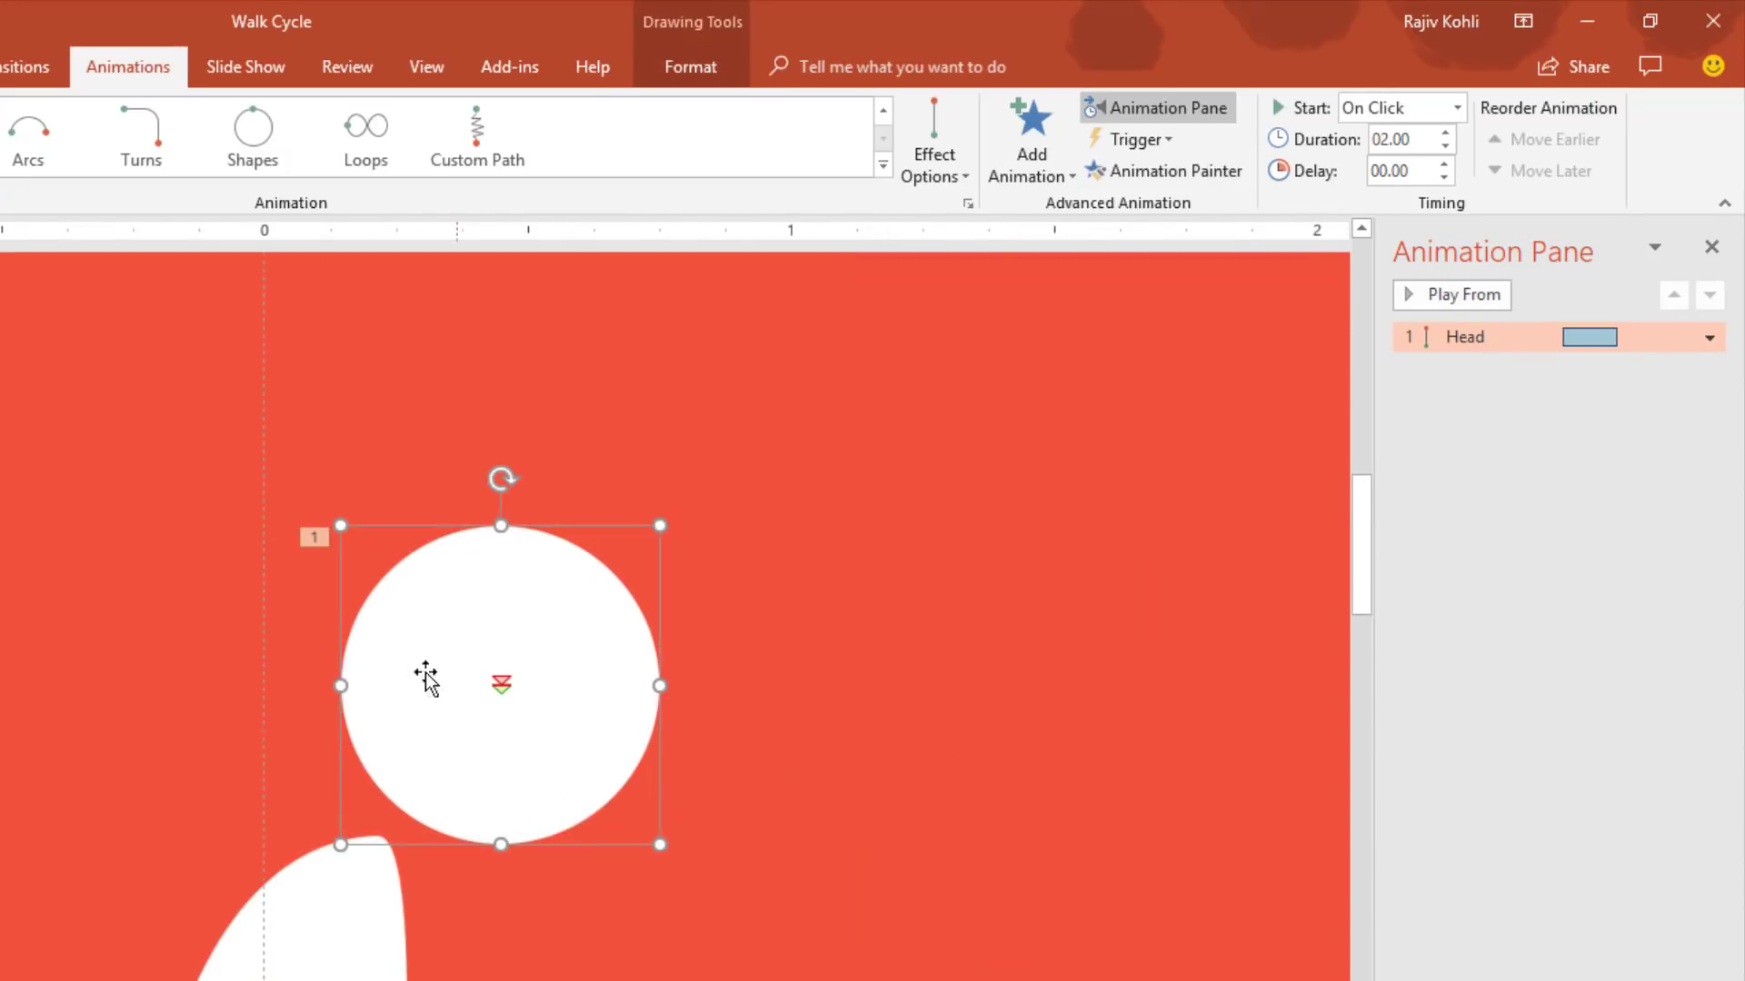
pyautogui.click(501, 688)
pyautogui.moveTo(506, 688); pyautogui.dragTo(516, 661)
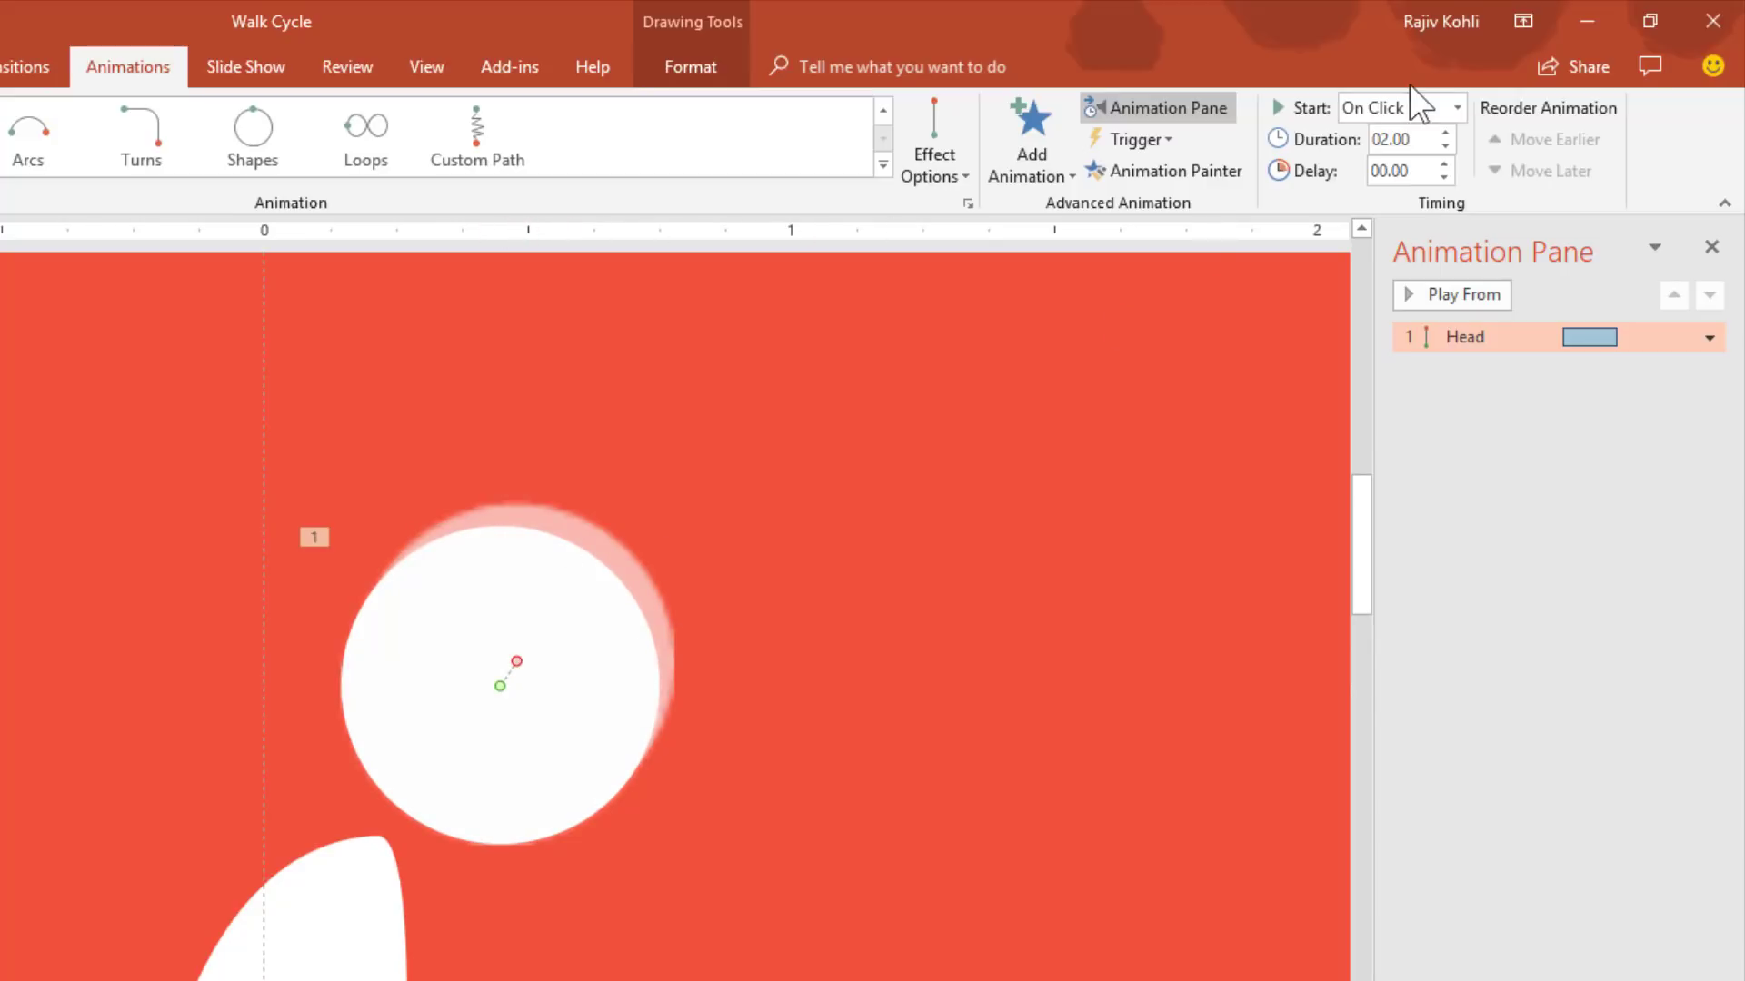
# Set the Head animation to start With Previous with a 1.25-second duration and open its options
pyautogui.click(1403, 107)
pyautogui.click(1383, 161)
pyautogui.doubleClick(1393, 146)
pyautogui.write('1.25')
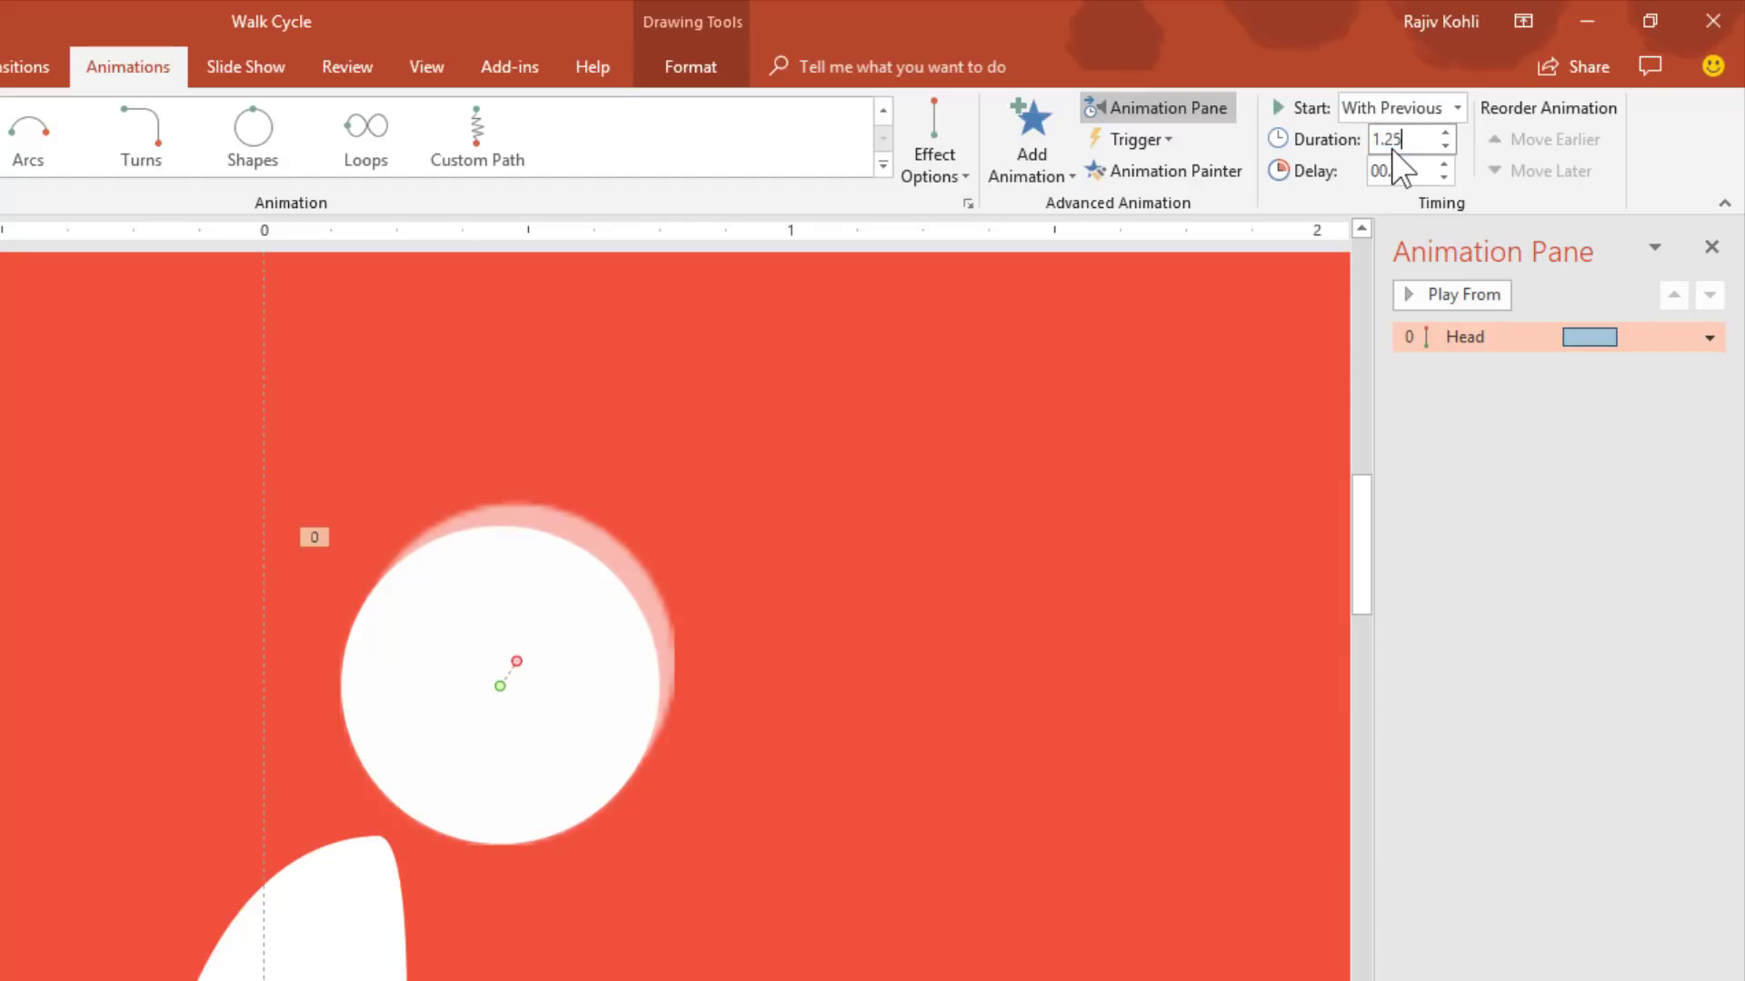
pyautogui.press('Return')
pyautogui.click(1514, 338)
pyautogui.doubleClick(1514, 338)
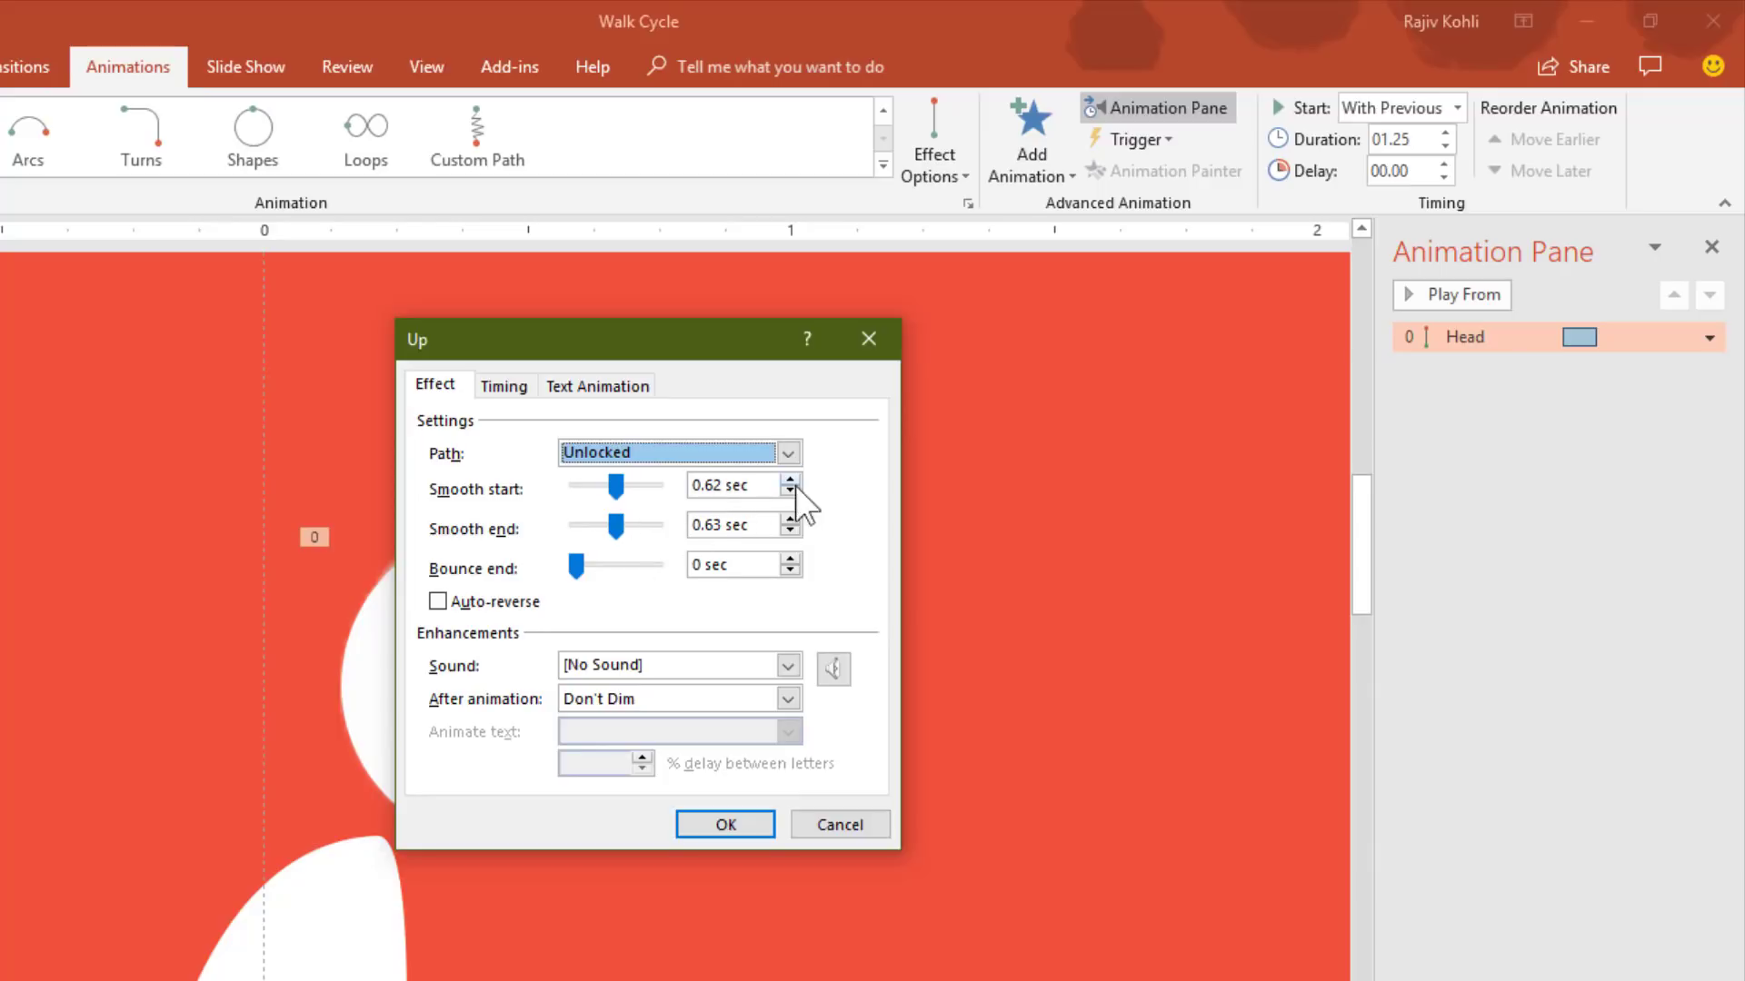
# Turn on Auto-reverse and set Repeat to Until End of Slide for the head's Up path
pyautogui.click(491, 609)
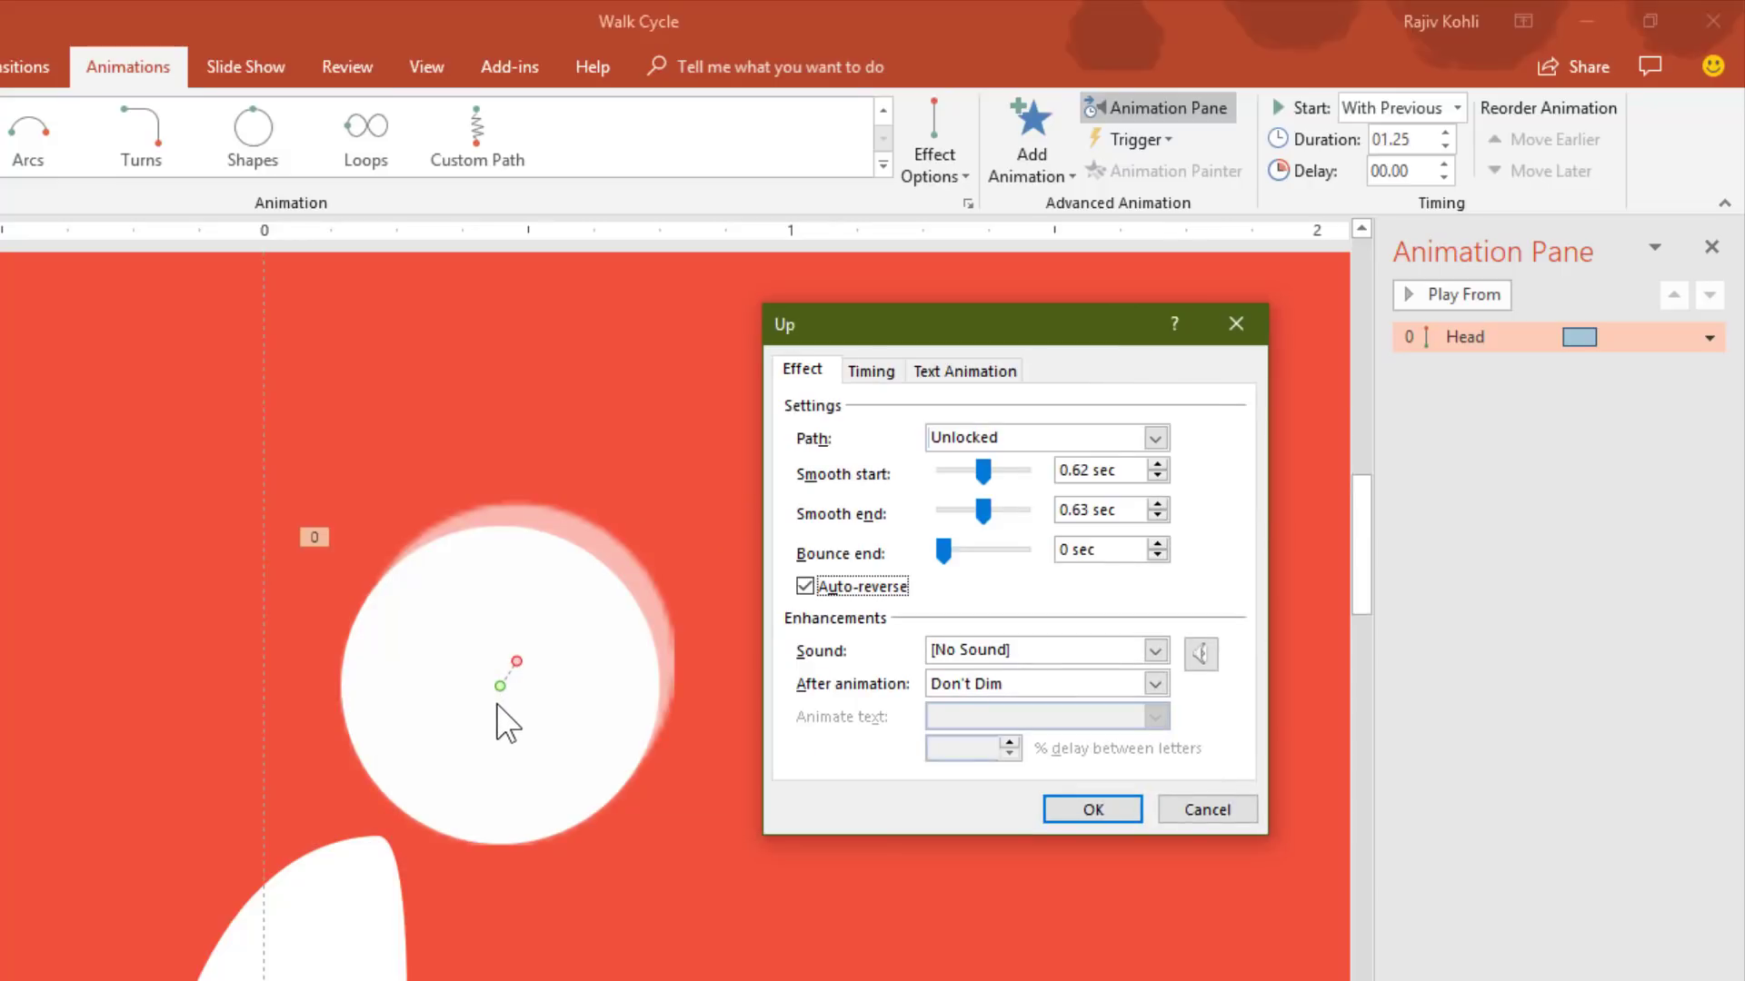
pyautogui.click(869, 371)
pyautogui.click(1087, 508)
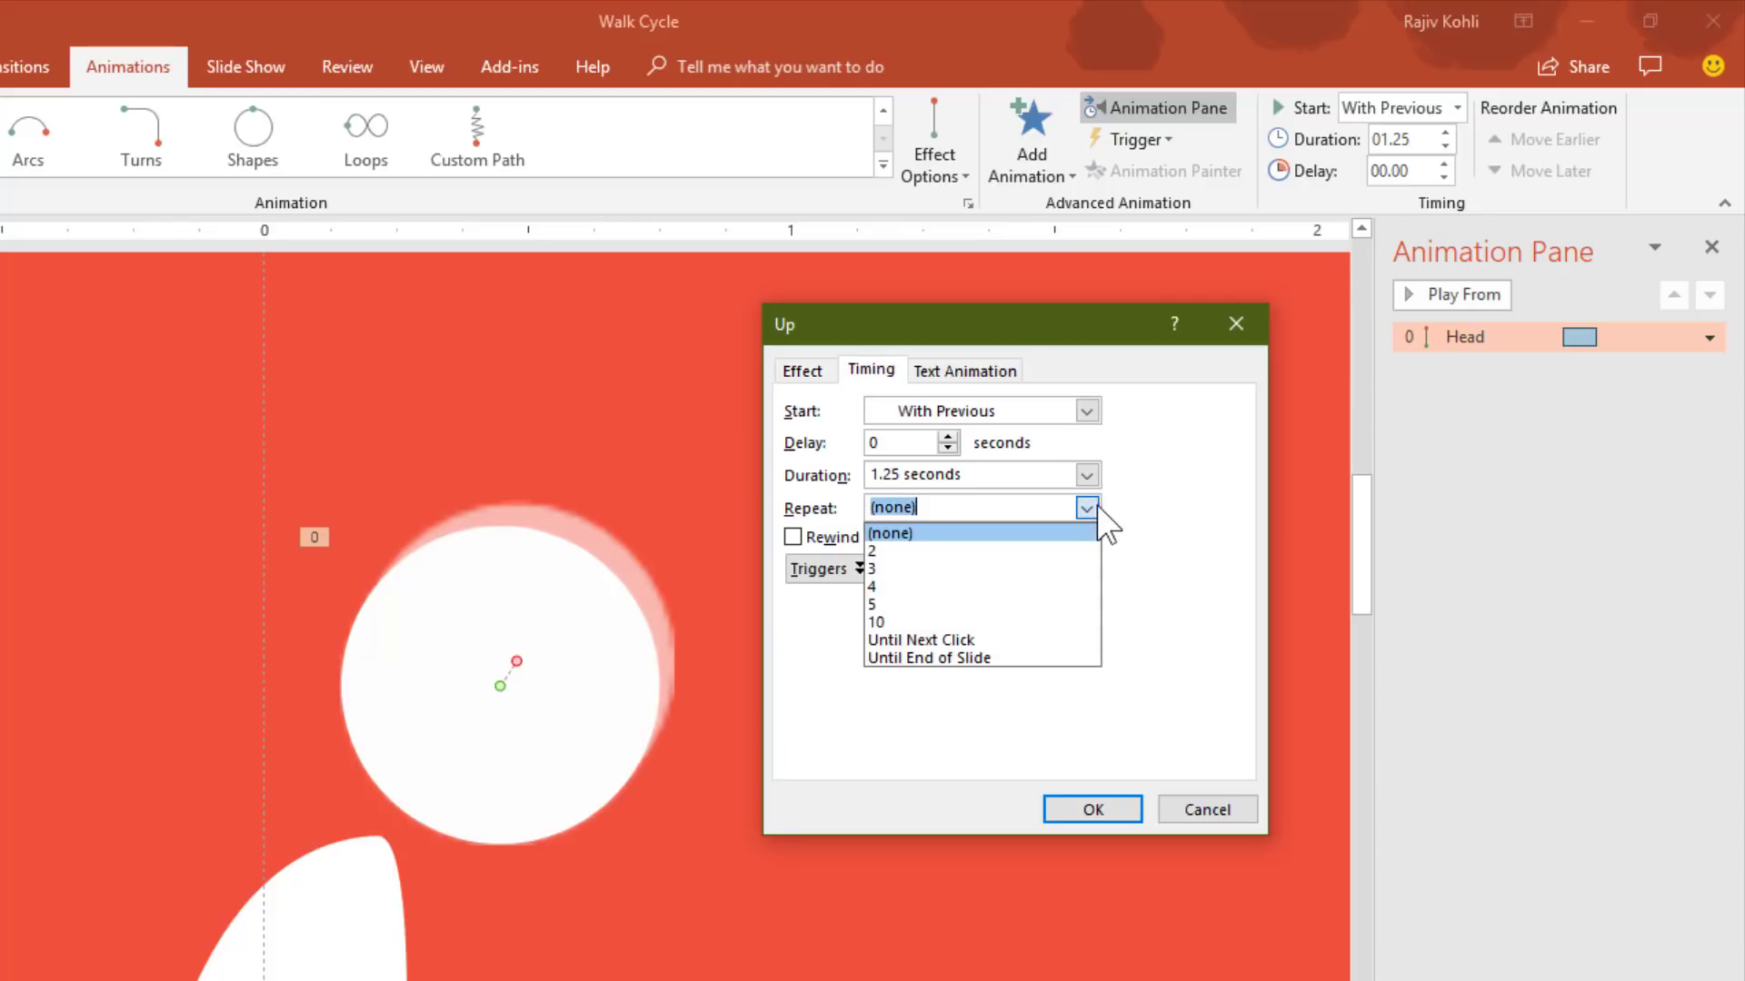
pyautogui.click(995, 662)
pyautogui.click(1082, 809)
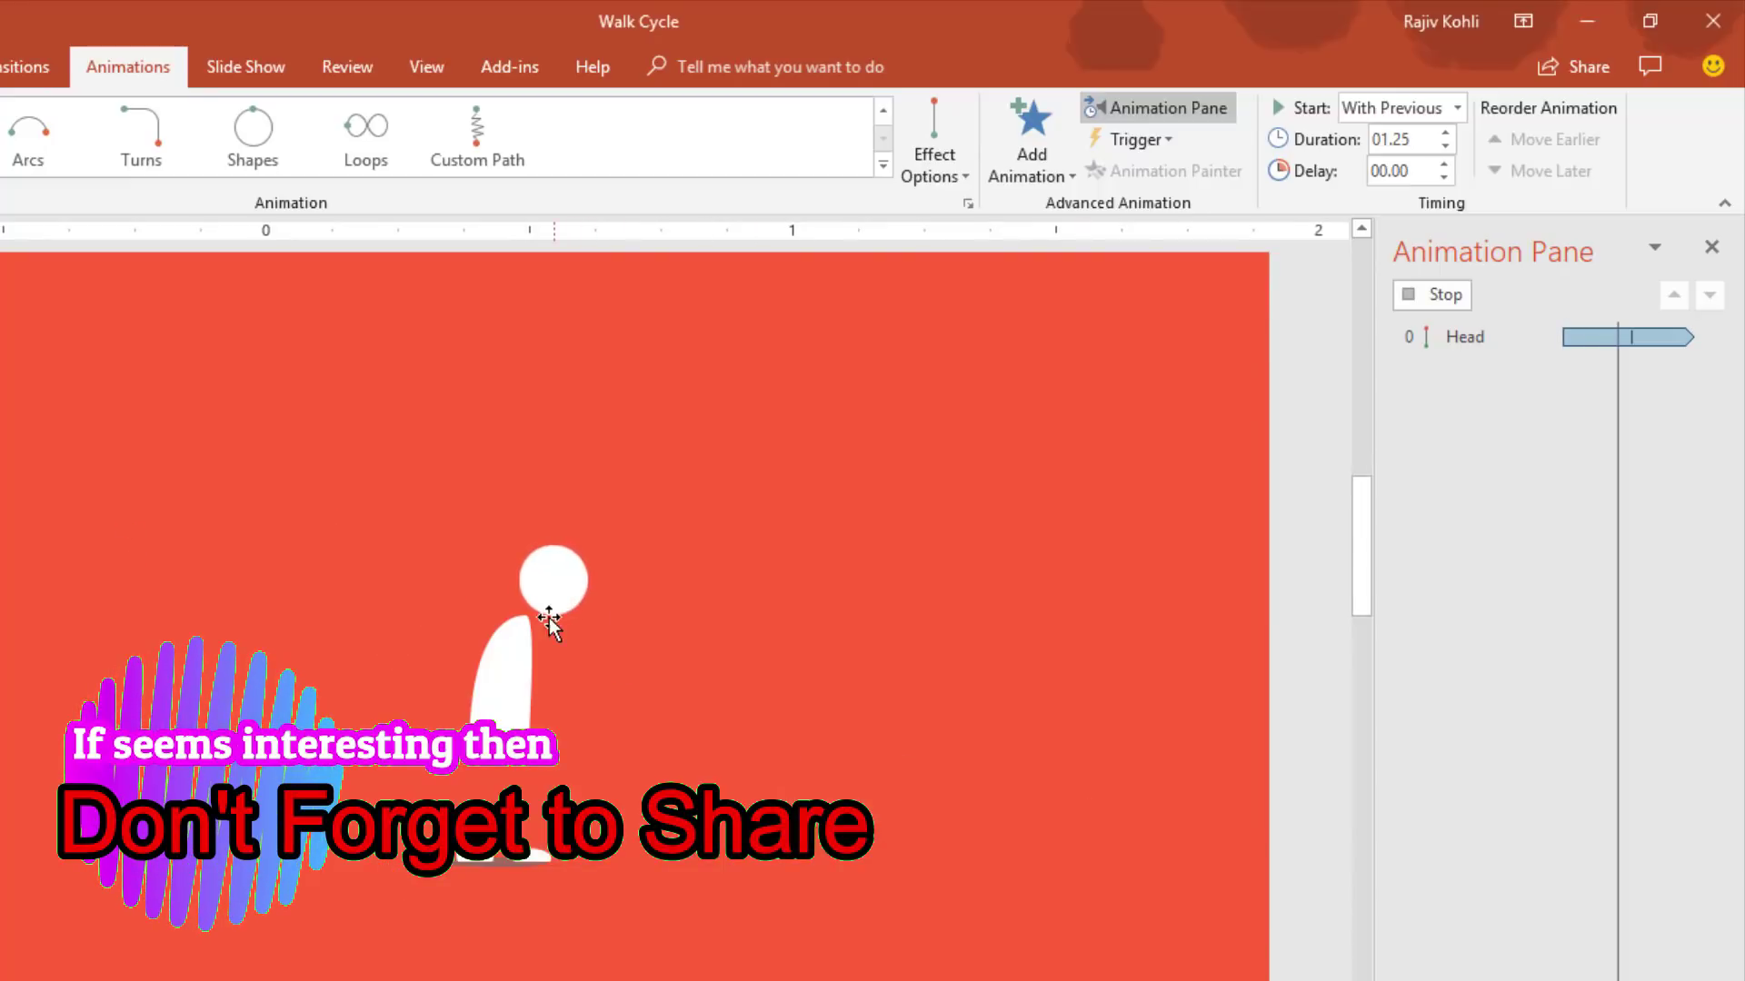
# Move the head path's end point nearer the head's centre
pyautogui.click(552, 589)
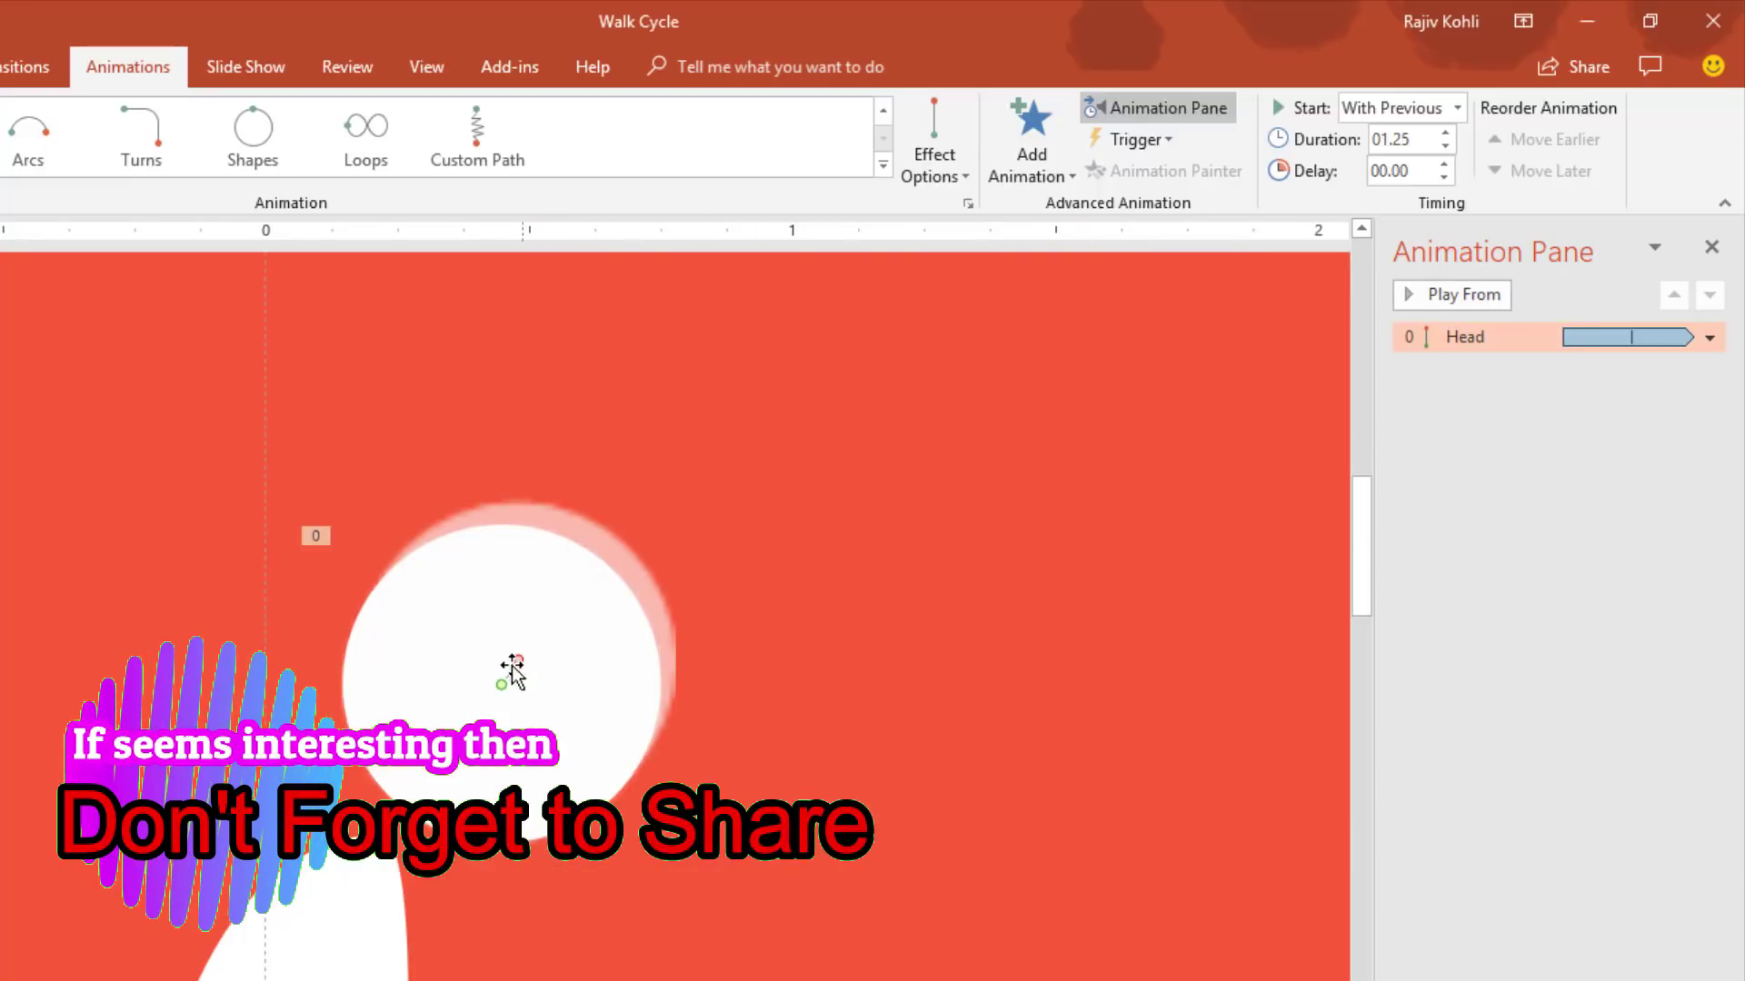
pyautogui.moveTo(520, 662); pyautogui.dragTo(515, 670)
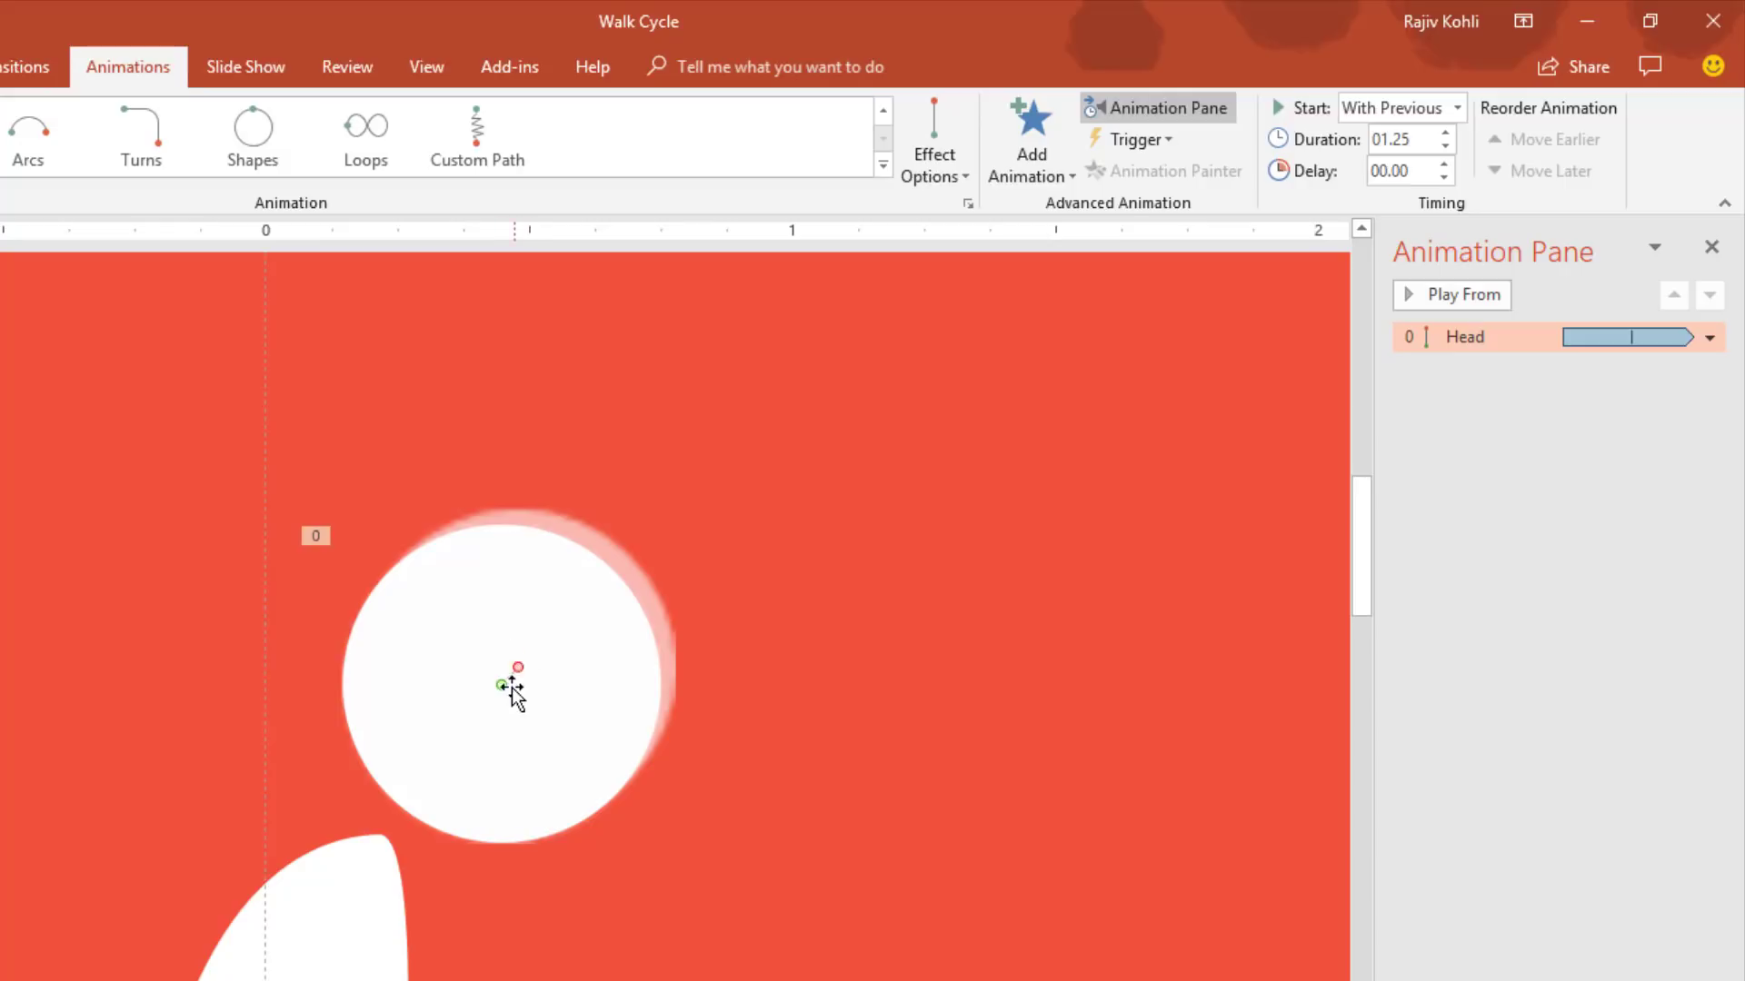
pyautogui.click(1545, 424)
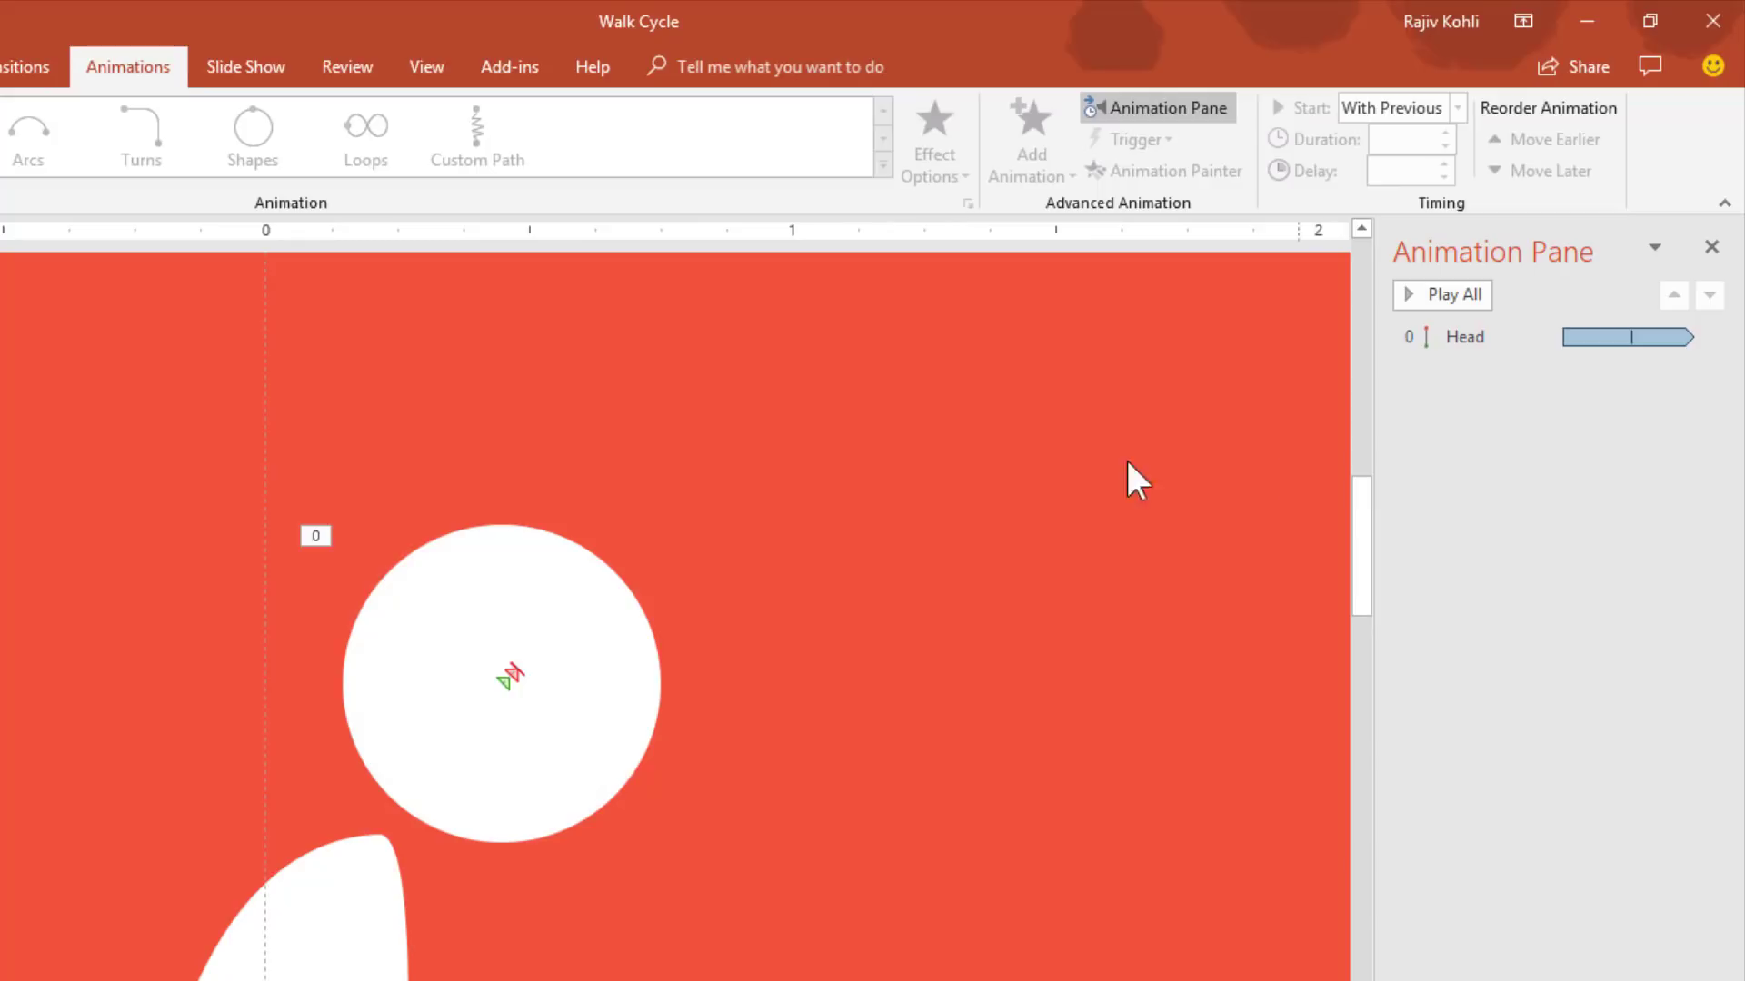
pyautogui.scroll(-8, 467, 767)
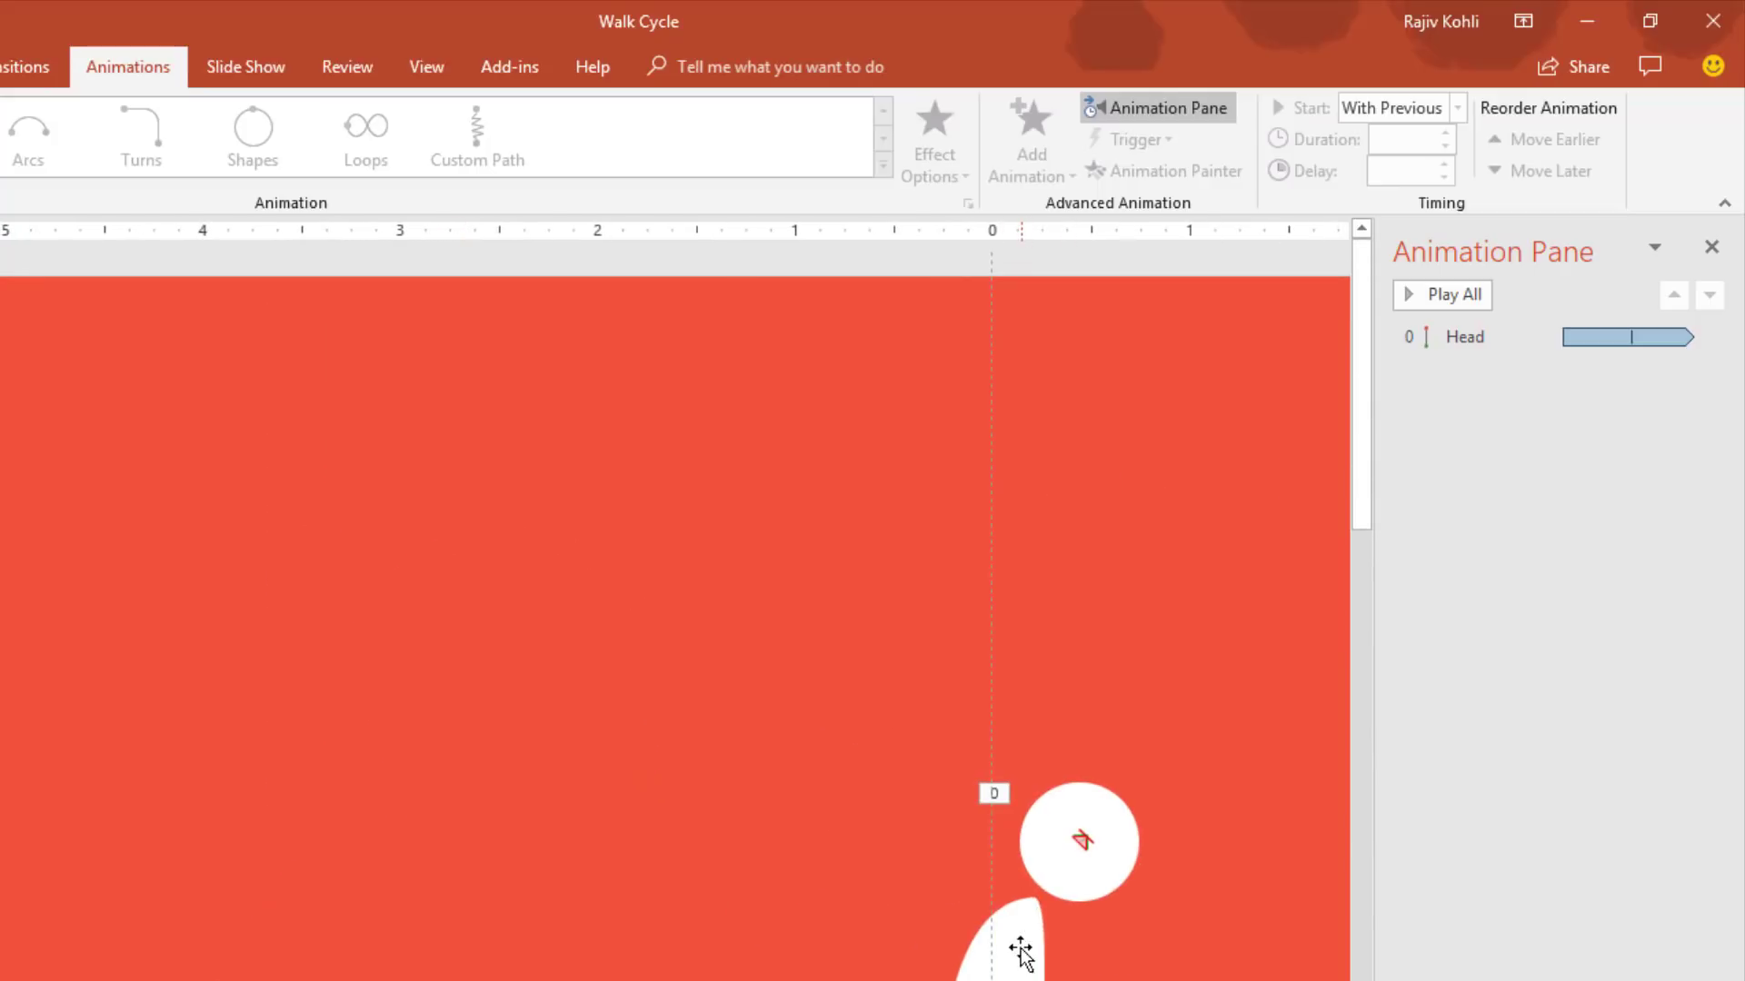
# Use Animation Painter to copy the head's looping bob onto the body shape
pyautogui.click(1020, 952)
pyautogui.scroll(5, 622, 704)
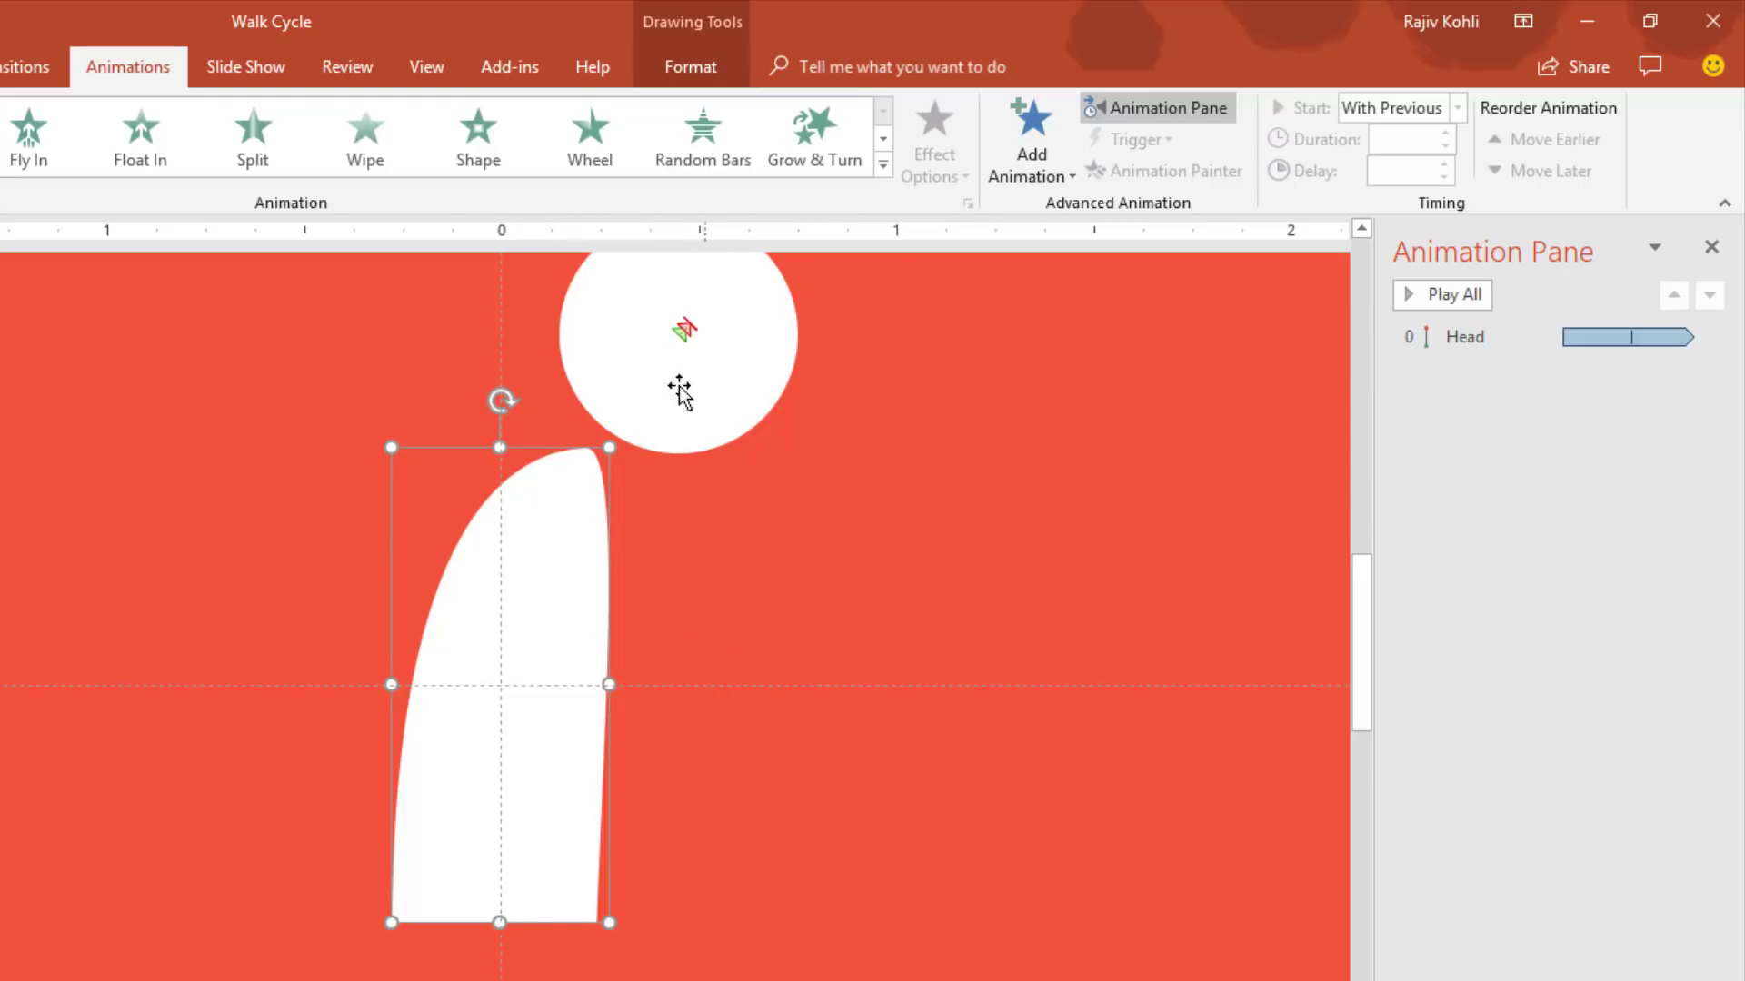
pyautogui.click(708, 390)
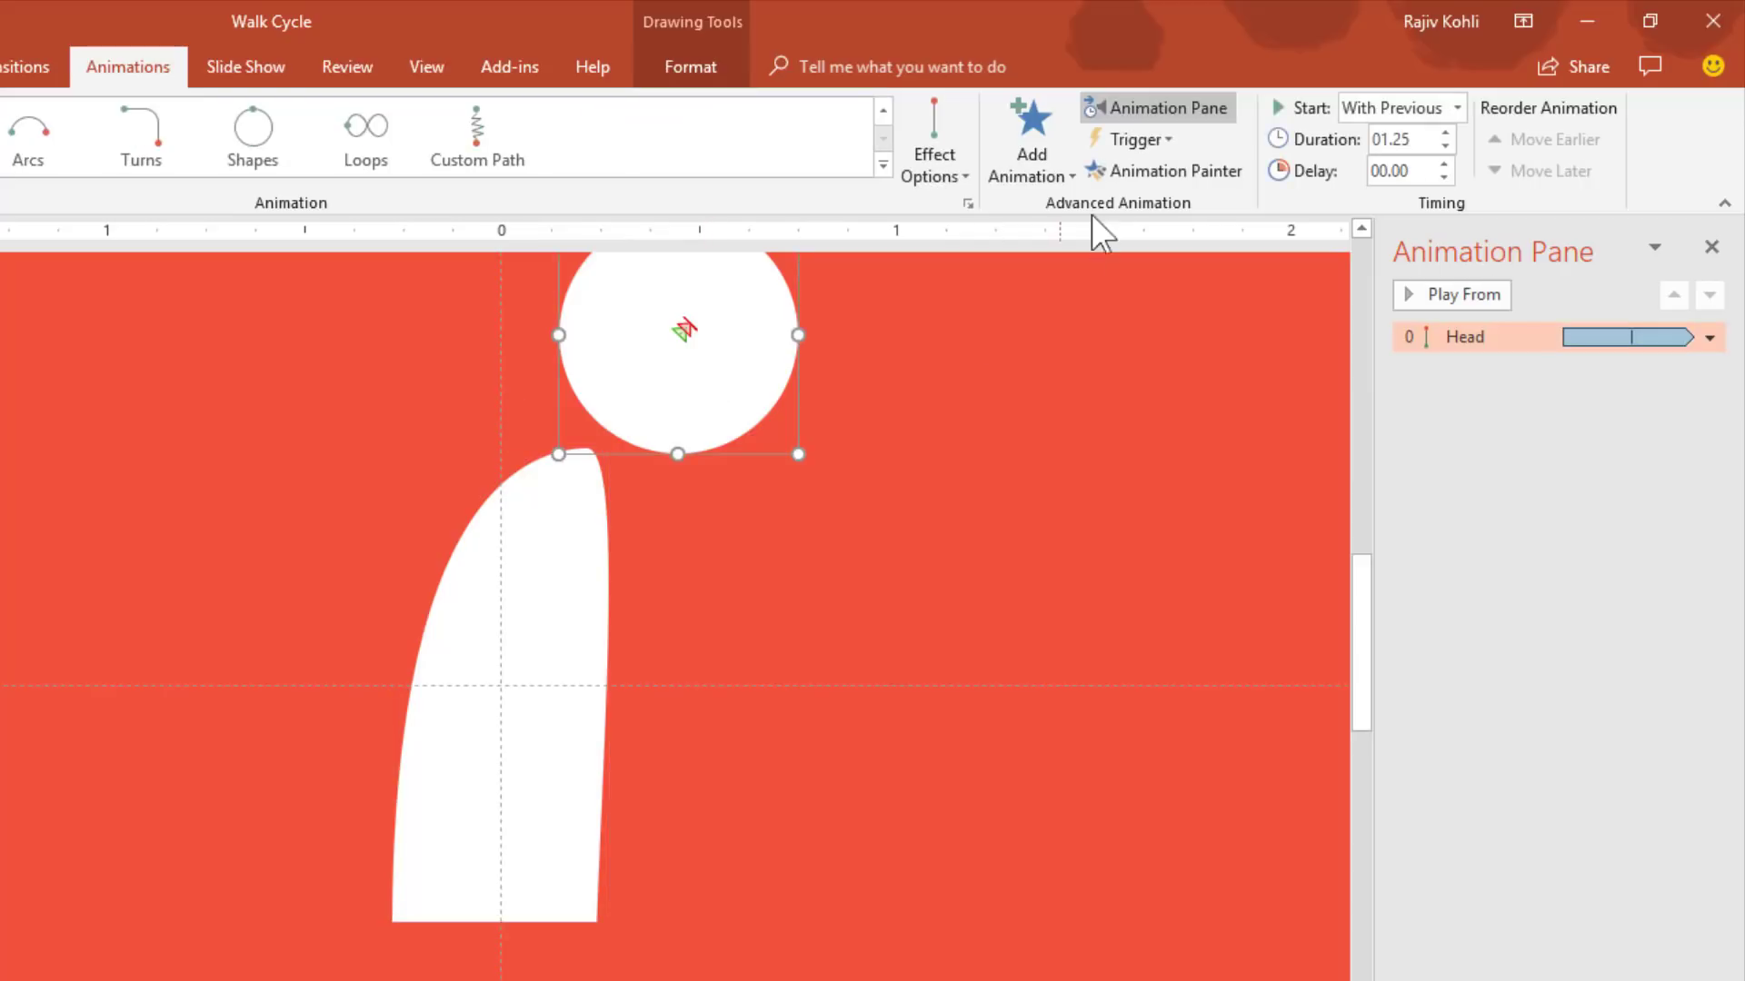
pyautogui.click(1145, 164)
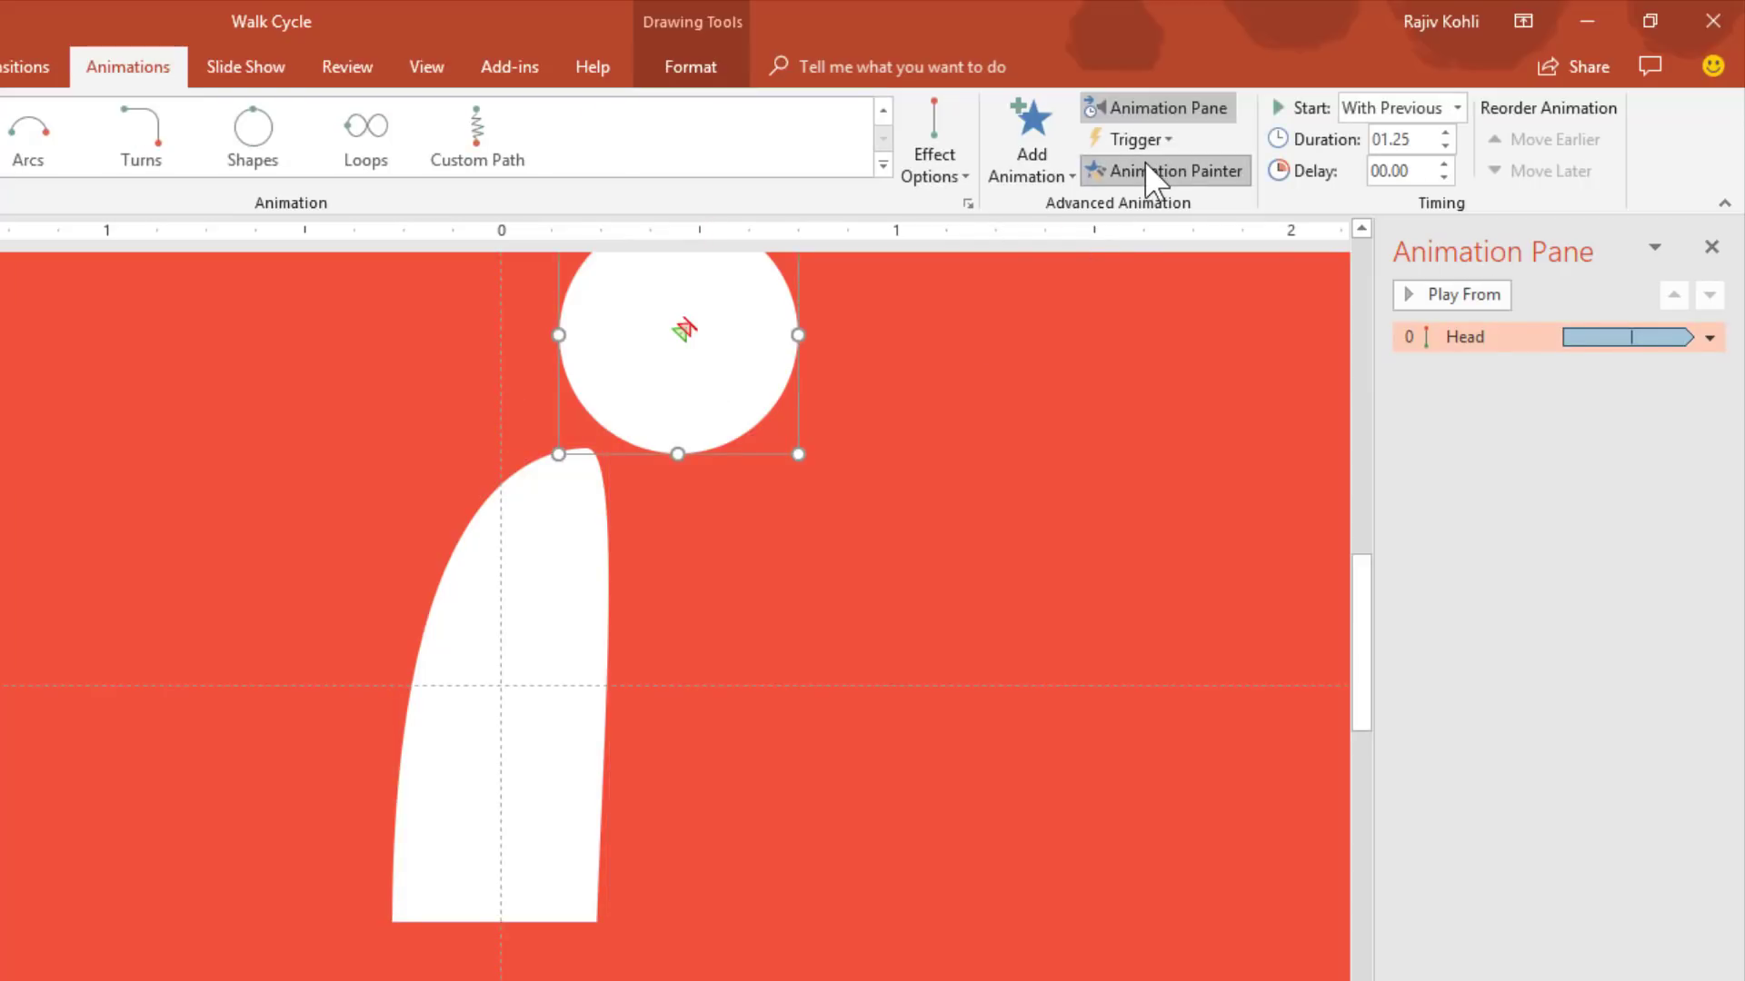
pyautogui.click(531, 636)
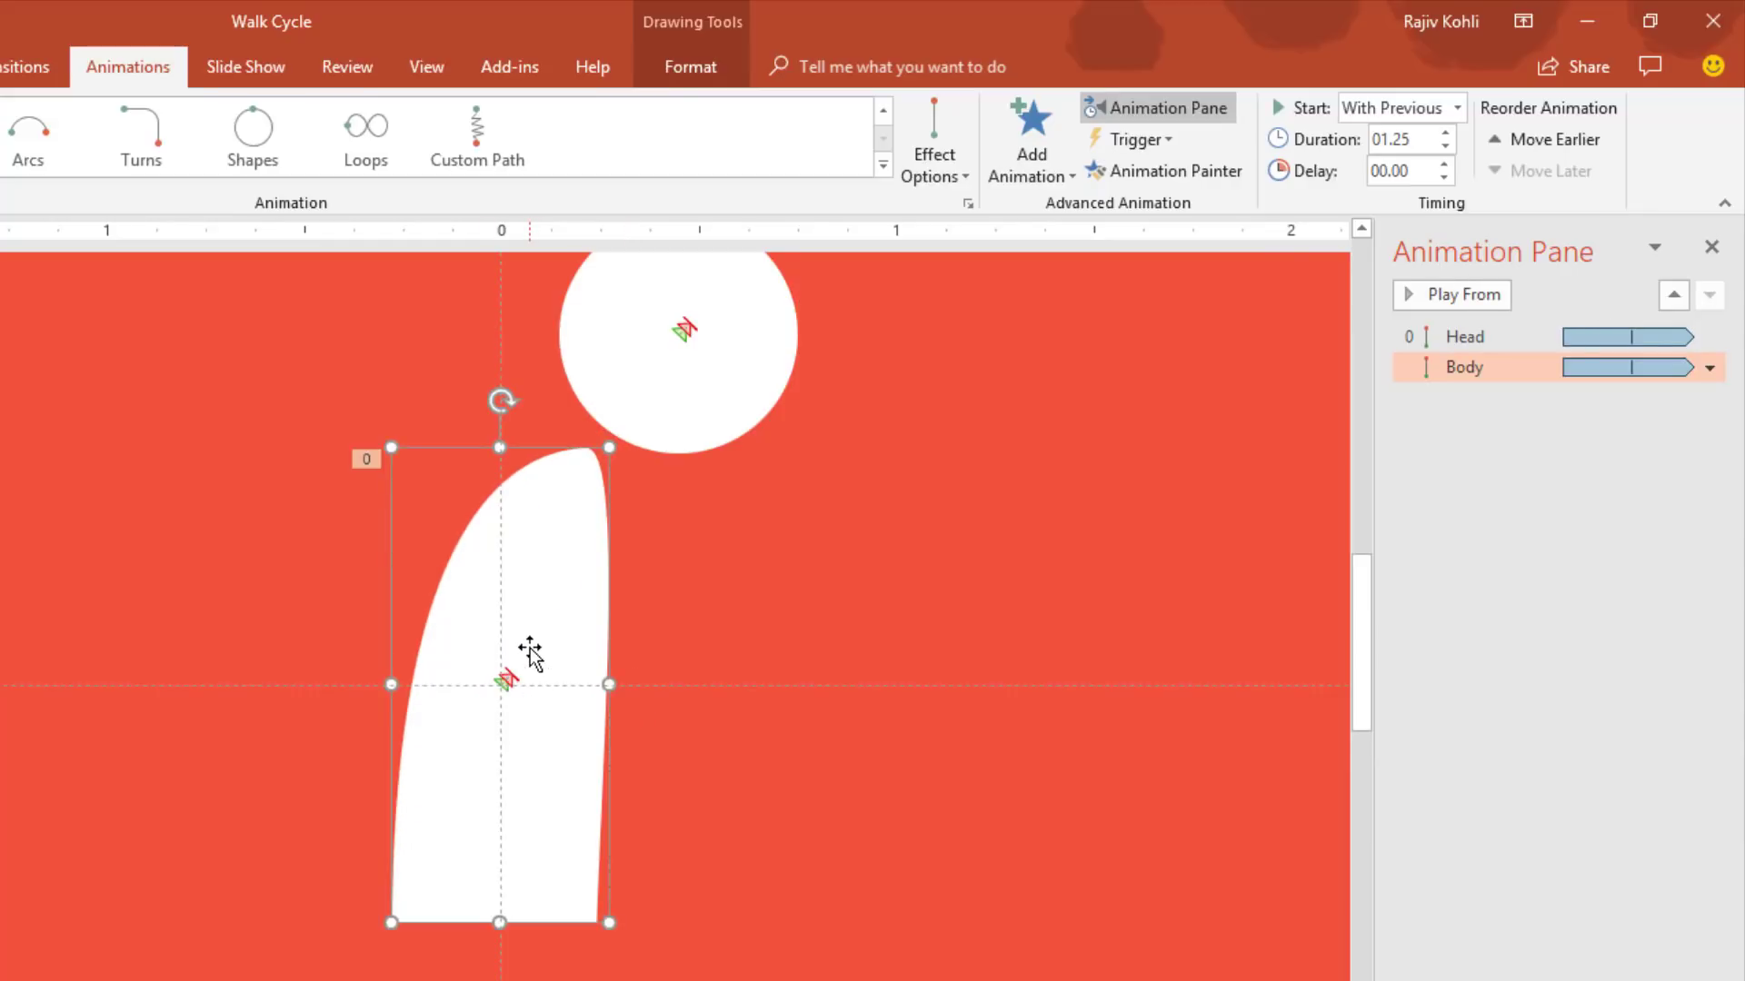
# Add a Spin emphasis to the body starting With Previous
pyautogui.click(1019, 154)
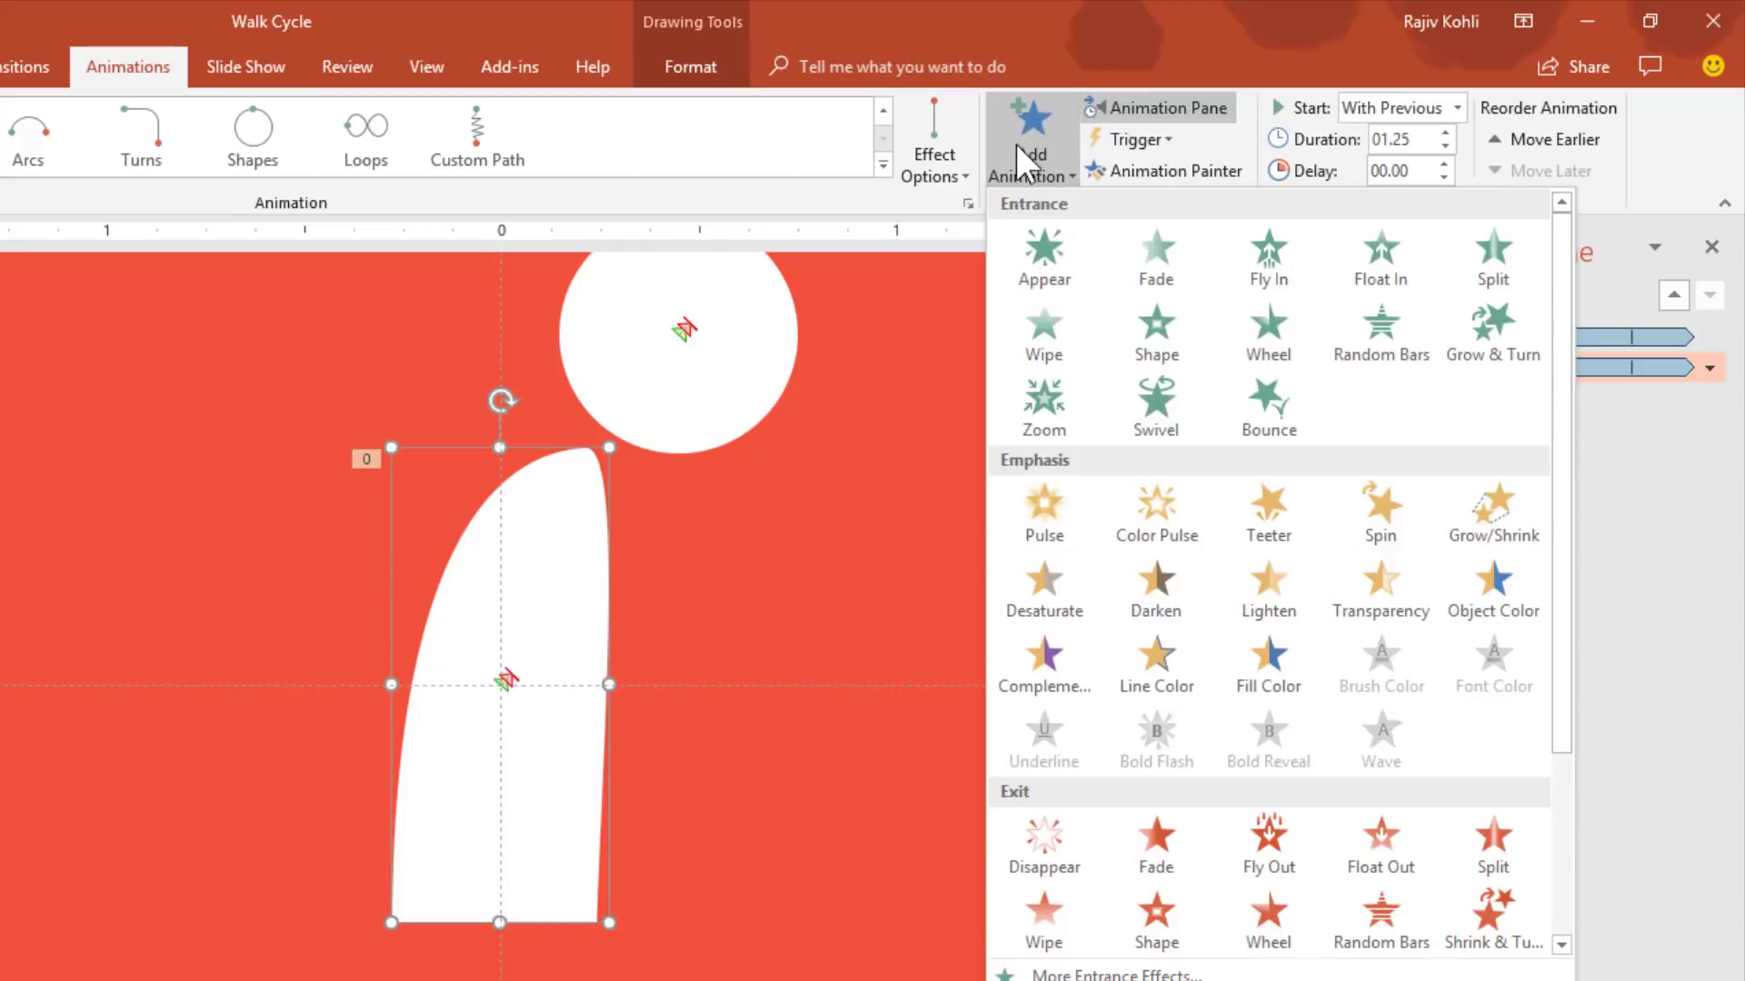
pyautogui.click(1376, 521)
pyautogui.click(1436, 108)
pyautogui.click(1399, 165)
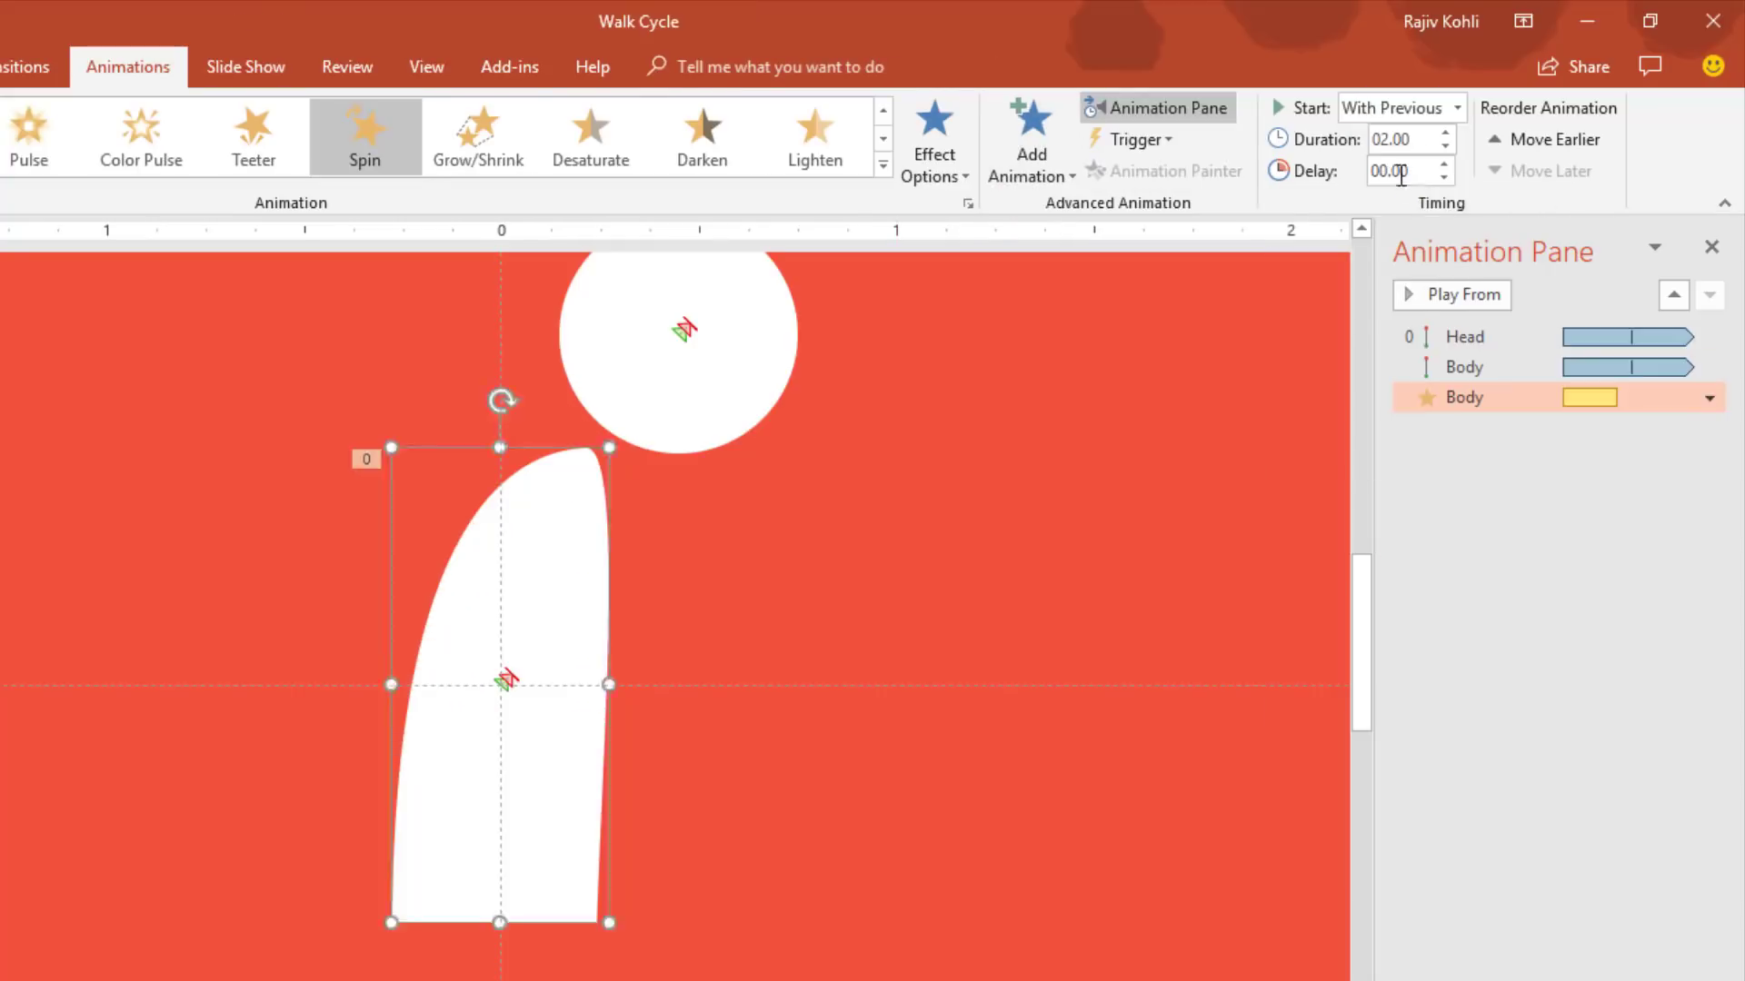
# Set the body's Spin amount to a custom 2° clockwise
pyautogui.doubleClick(1481, 399)
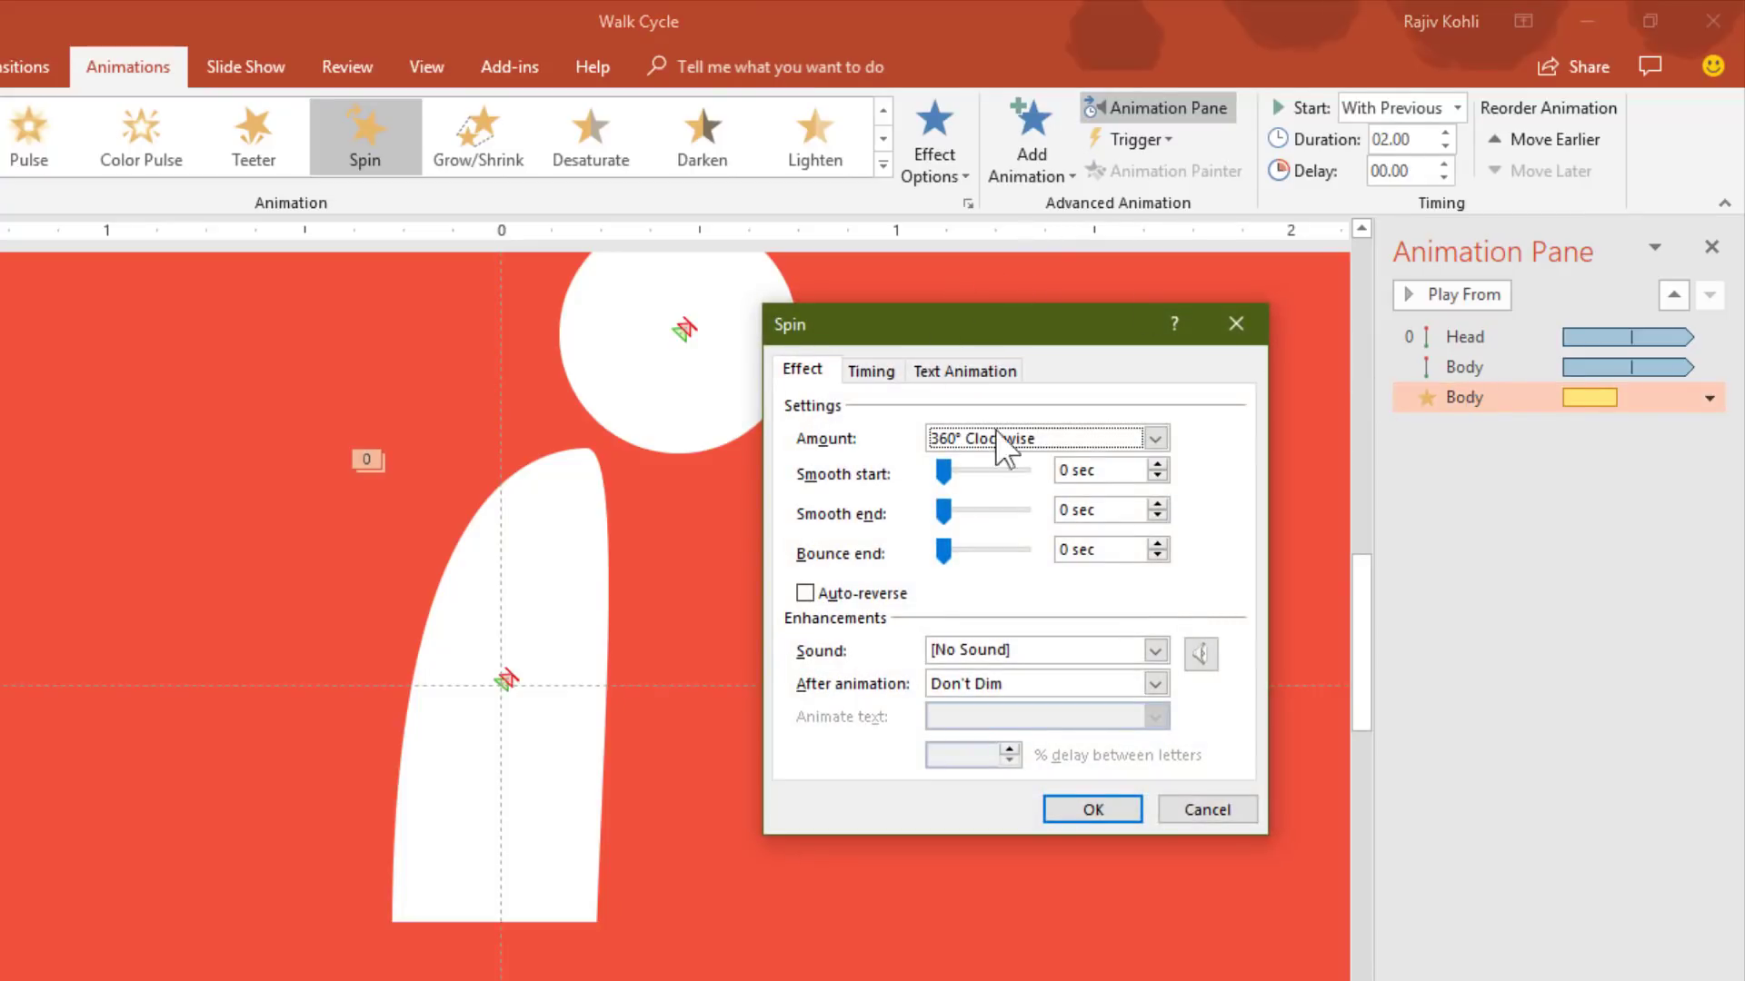
pyautogui.click(999, 440)
pyautogui.click(1103, 592)
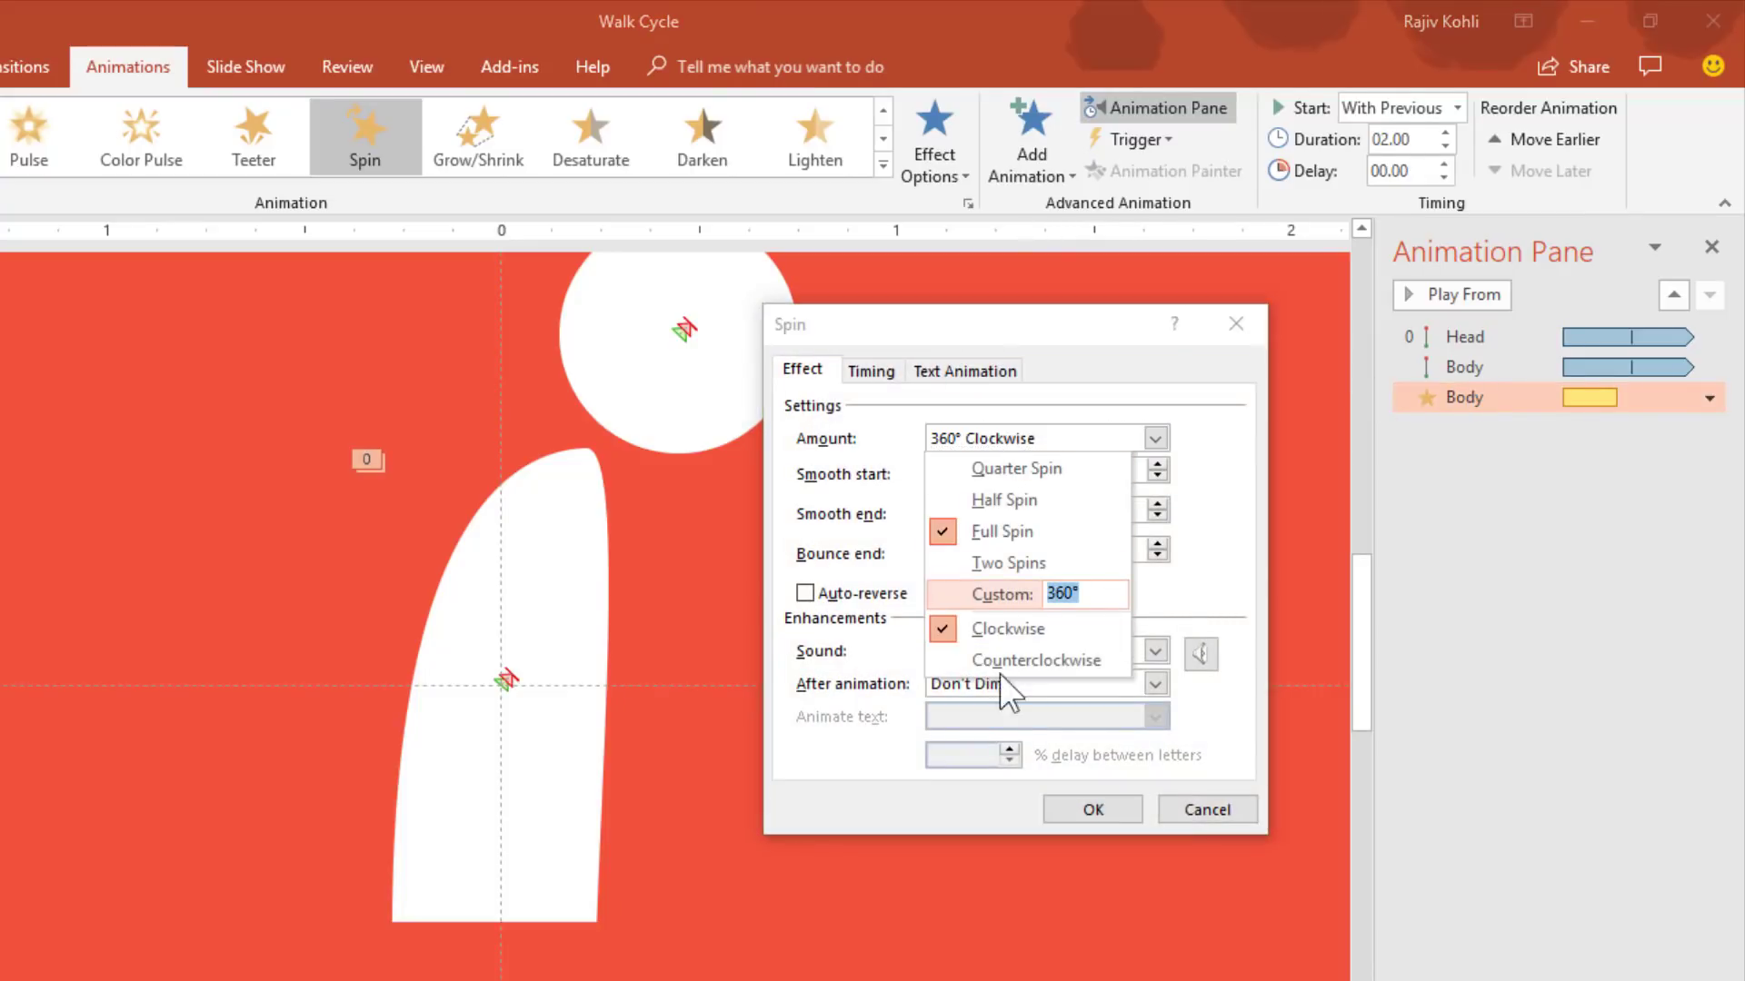
pyautogui.write('2')
pyautogui.press('Return')
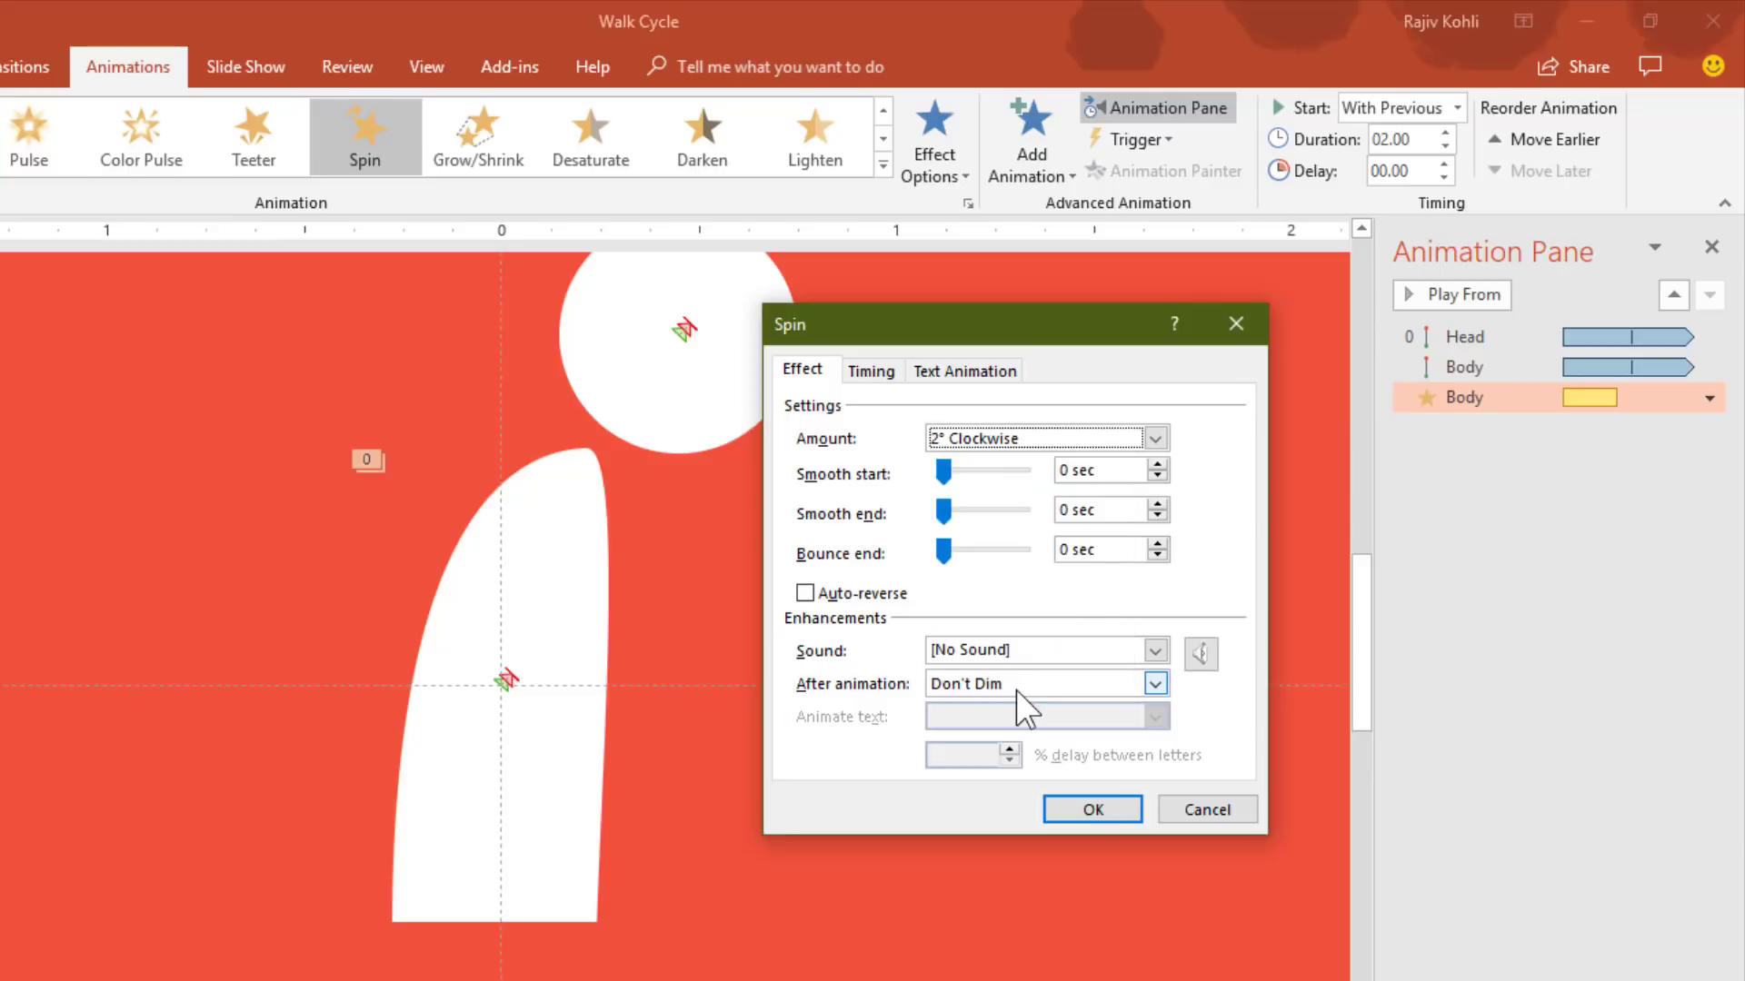
# Make the spin auto-reverse, repeat until end of slide, and last 1 second
pyautogui.click(862, 596)
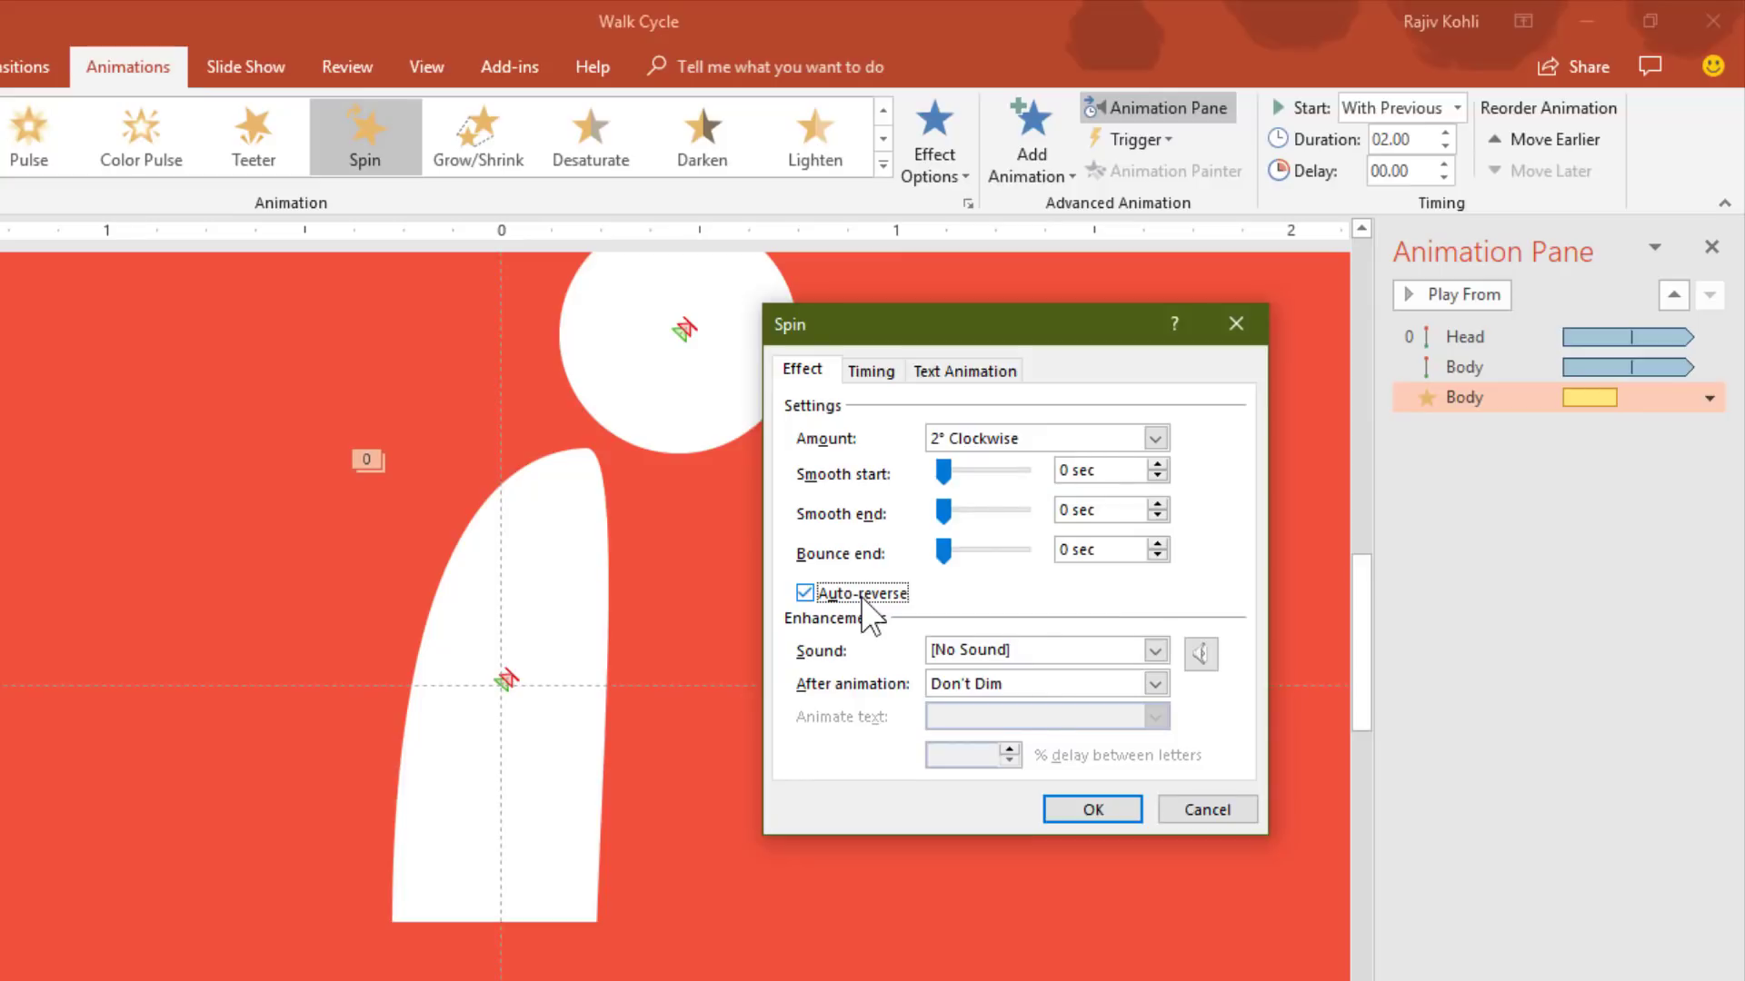
pyautogui.click(871, 373)
pyautogui.click(1087, 509)
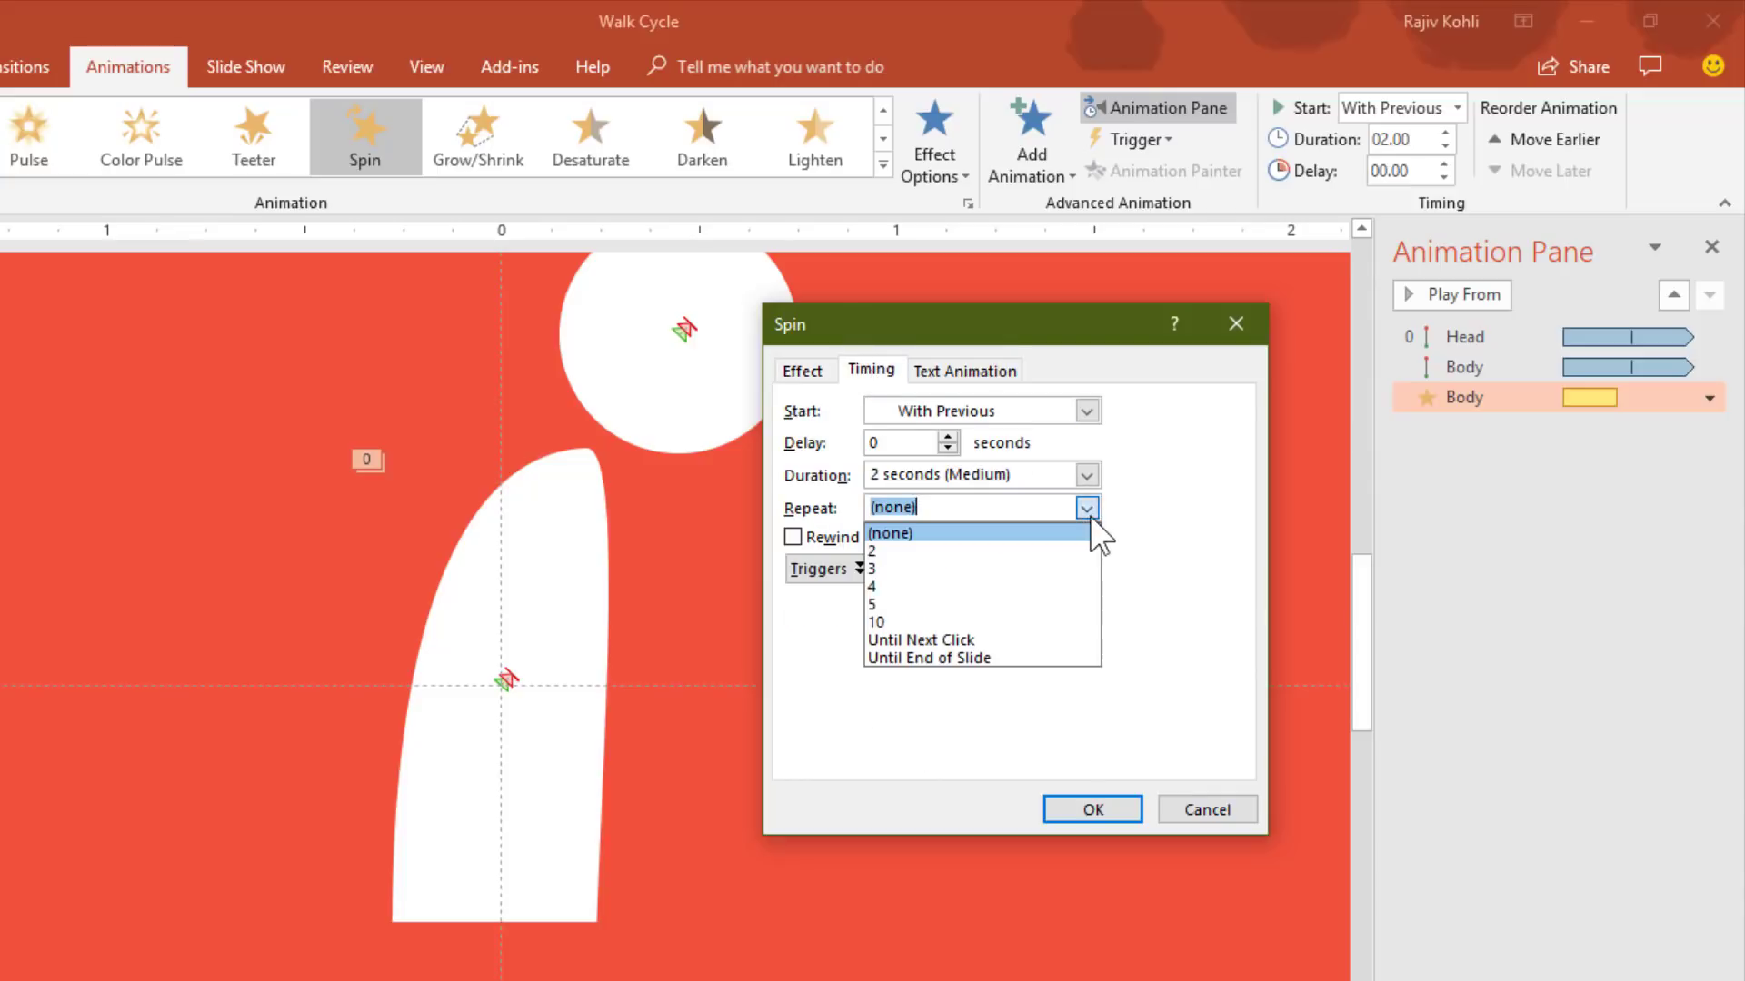
pyautogui.click(1009, 658)
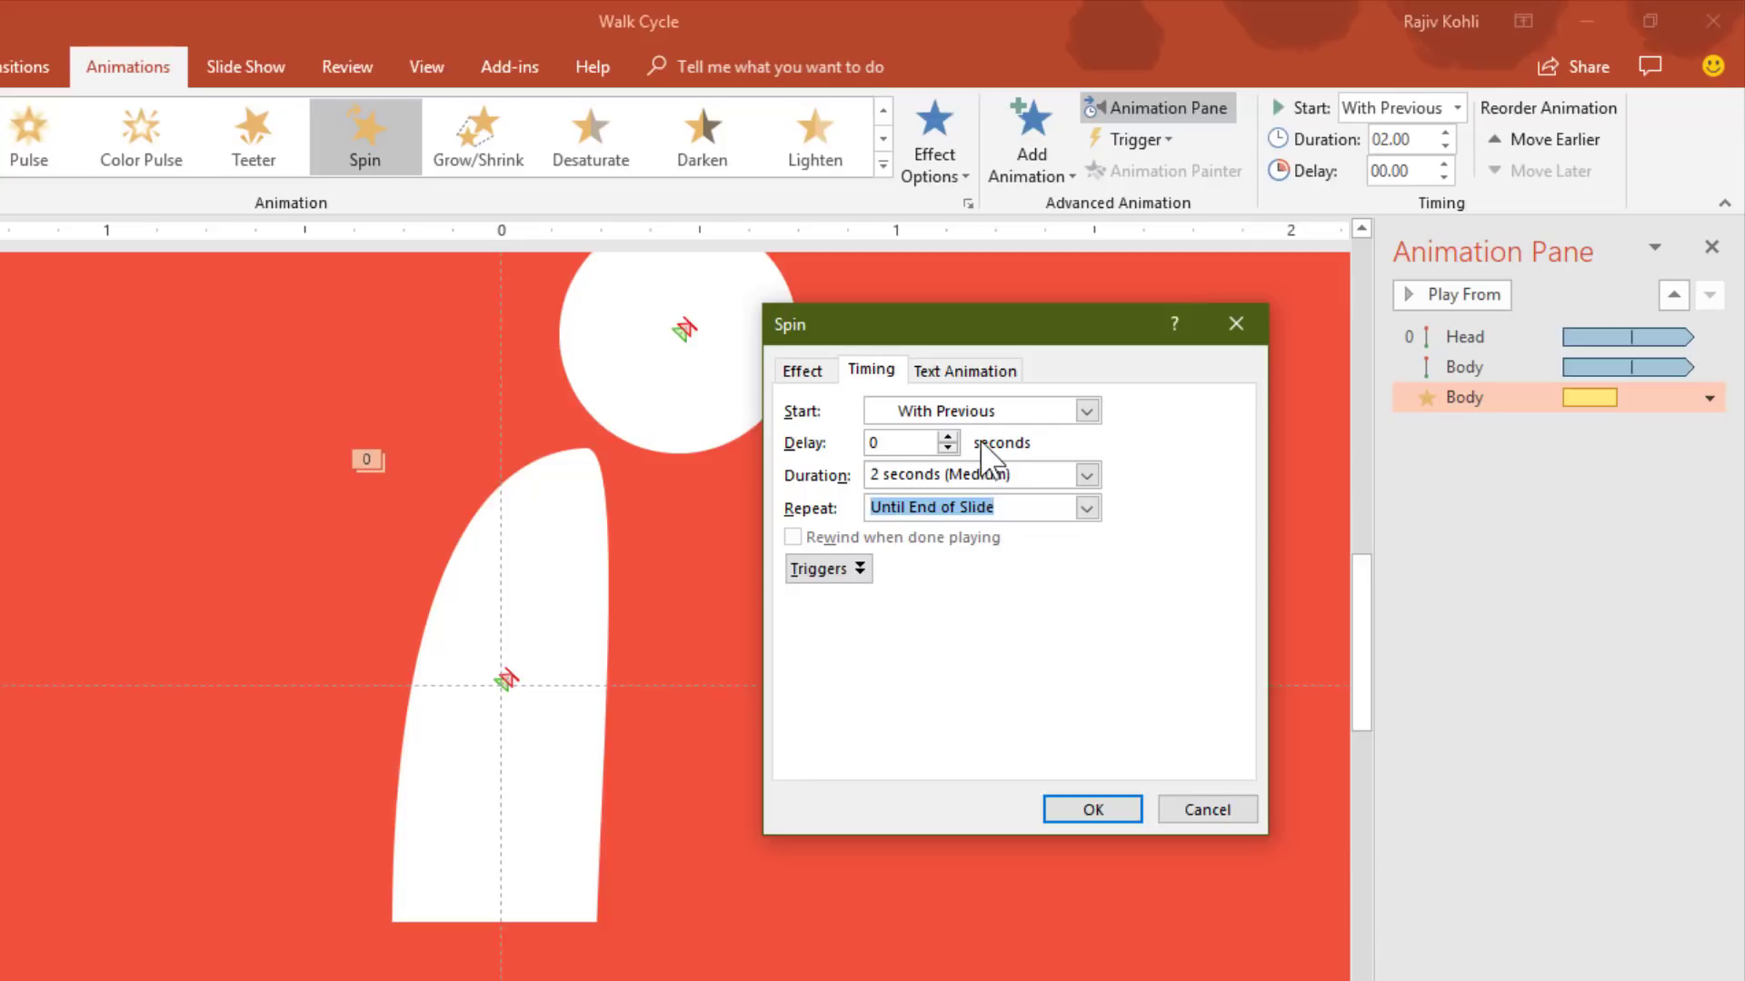
pyautogui.tripleClick(905, 468)
pyautogui.write('1')
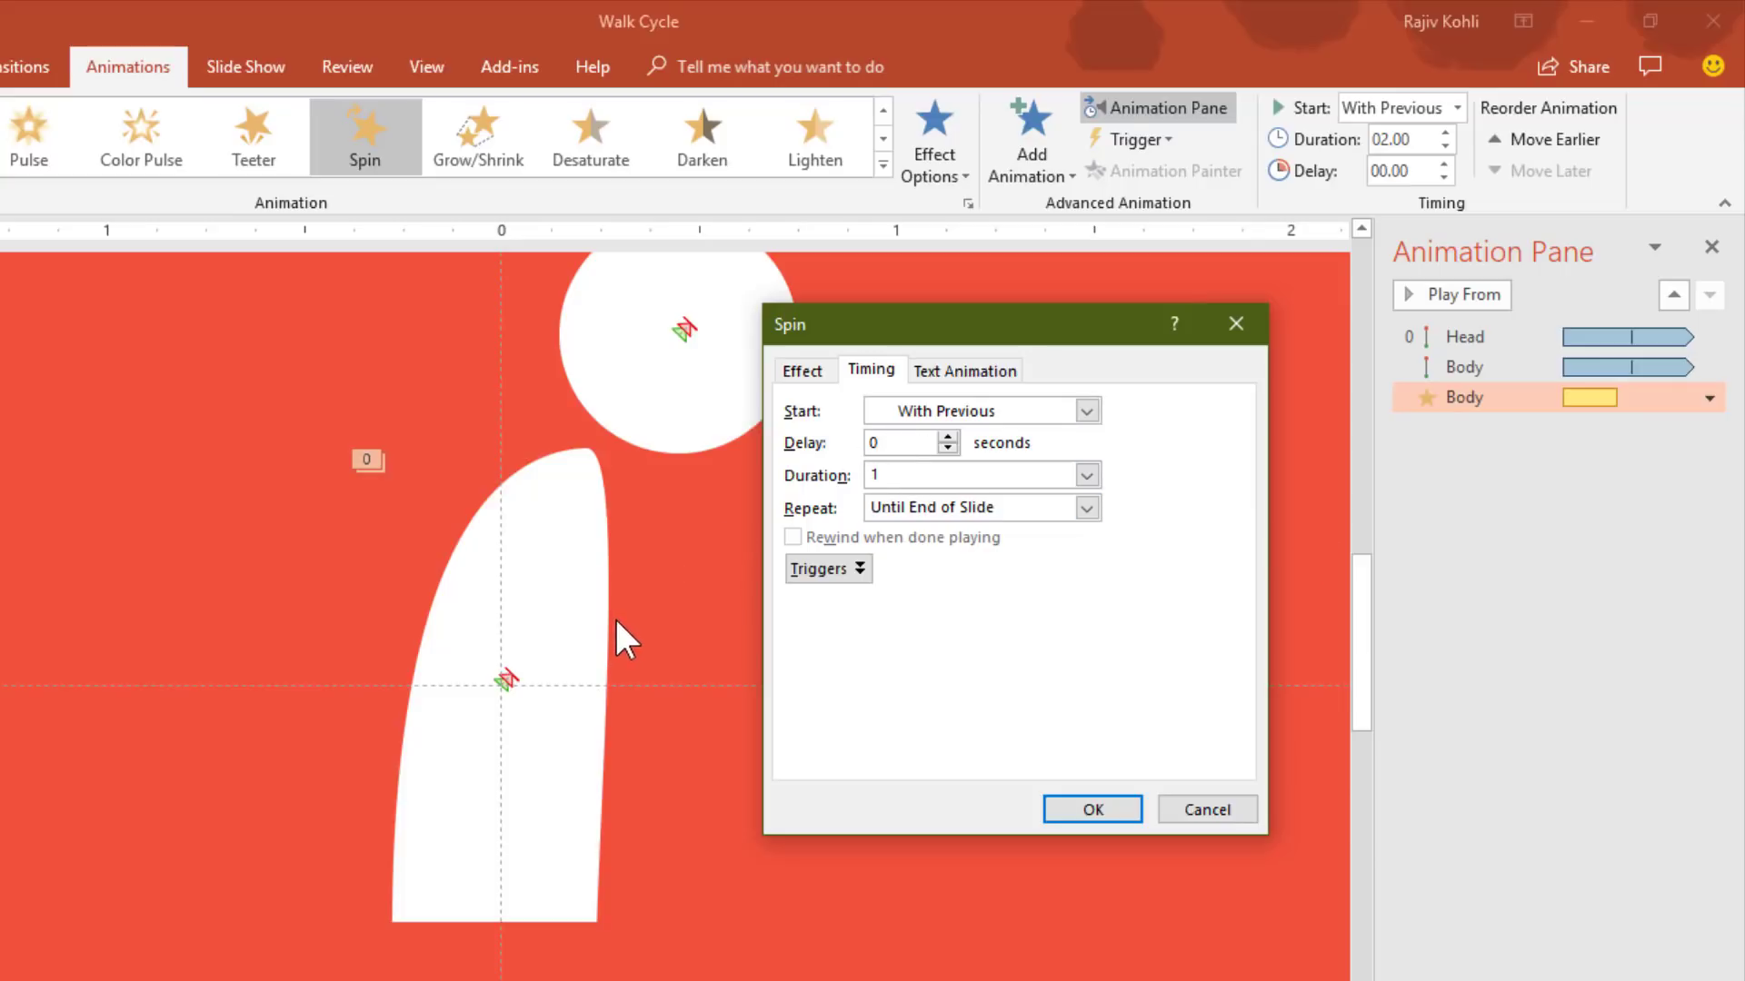
pyautogui.click(1070, 809)
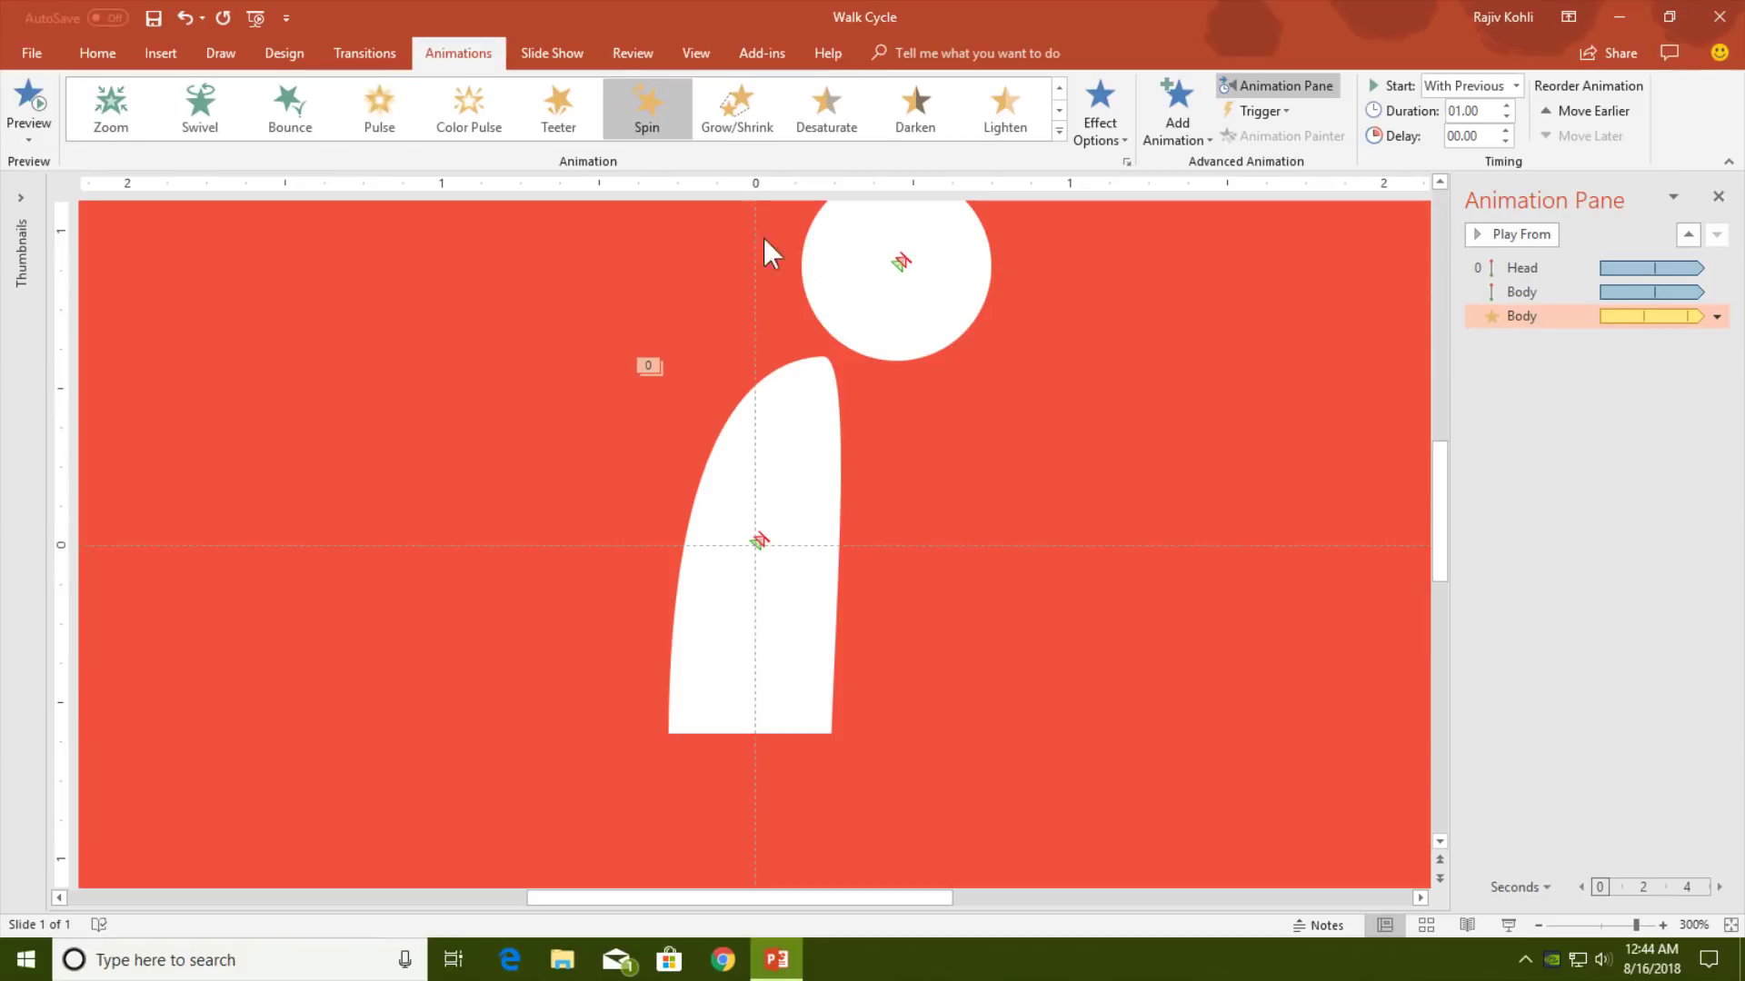
# Enable 'Loop continuously until Esc' in Set Up Slide Show, then play and exit the slideshow
pyautogui.click(543, 52)
pyautogui.click(337, 129)
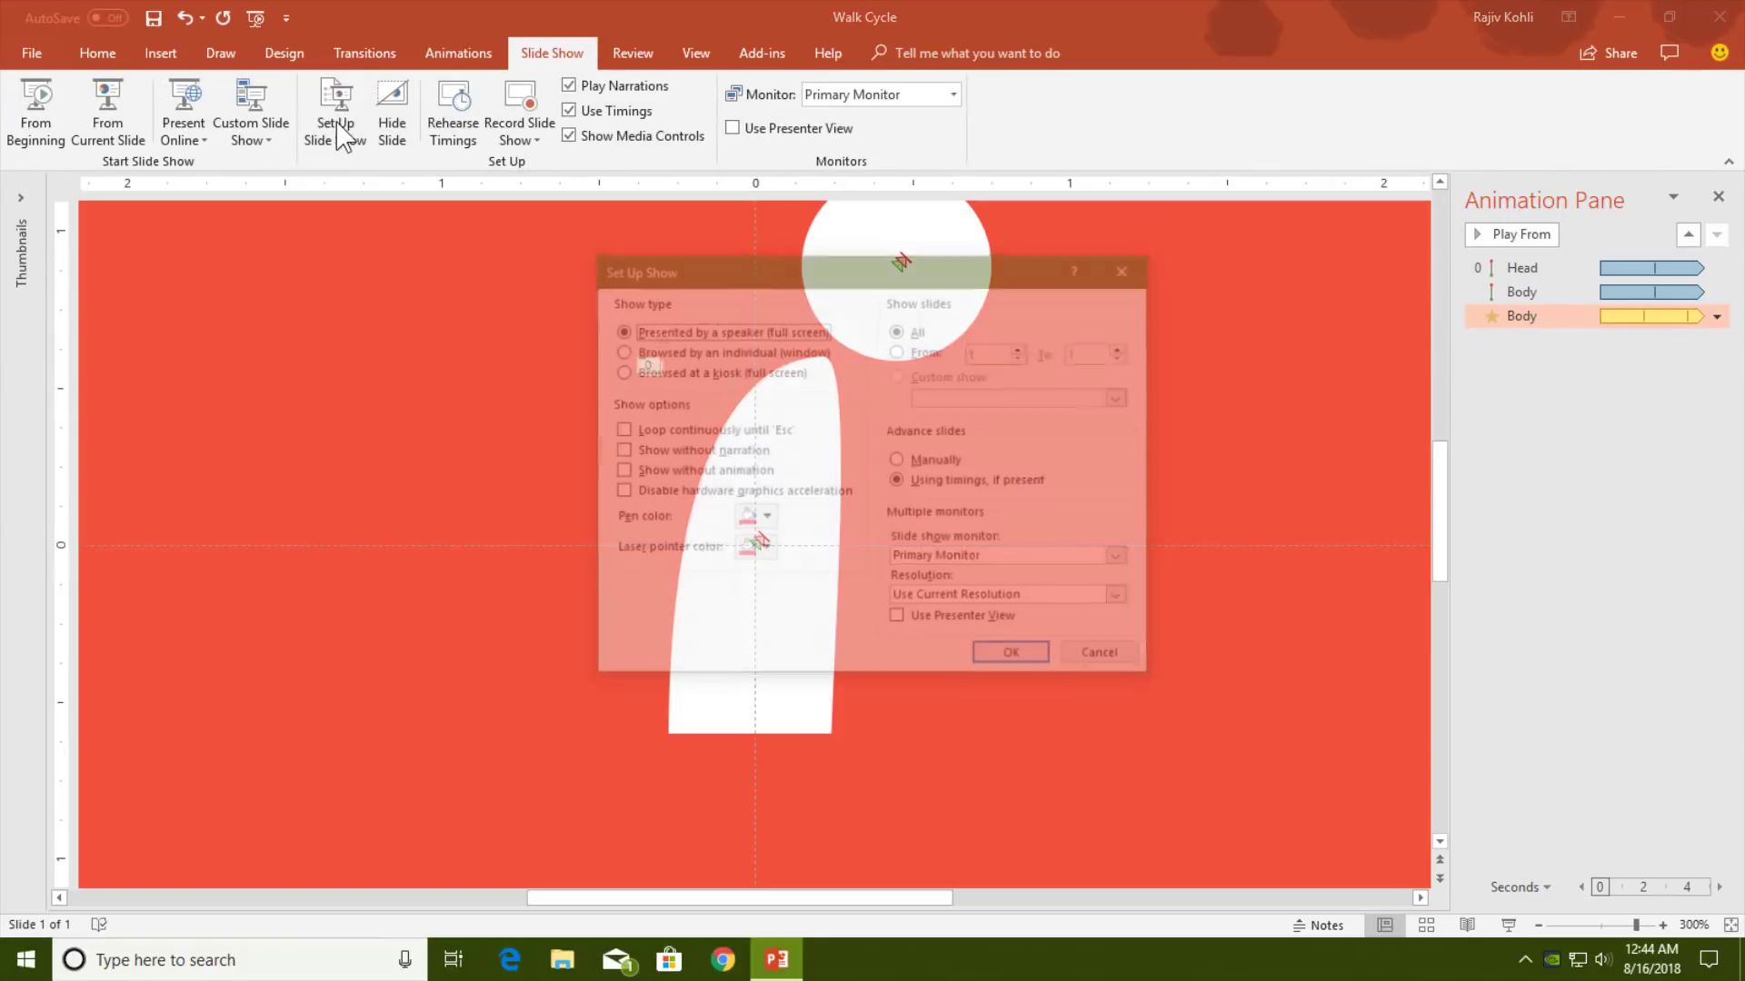
pyautogui.click(663, 433)
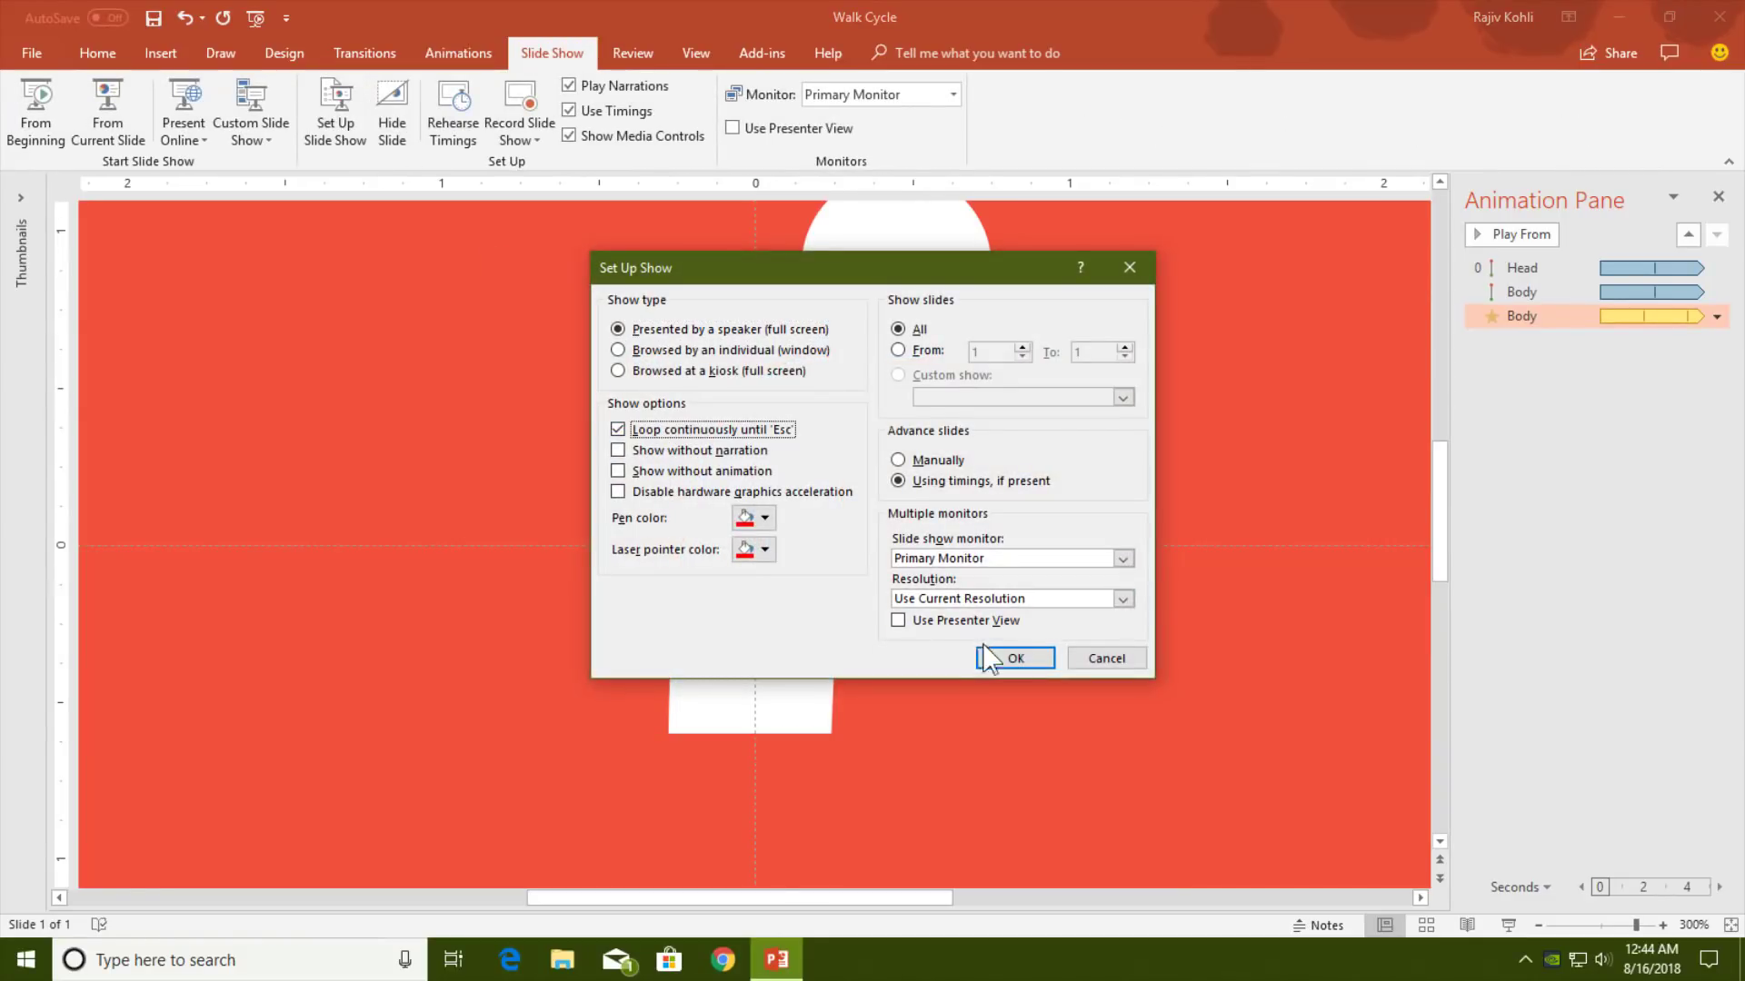
pyautogui.click(1015, 658)
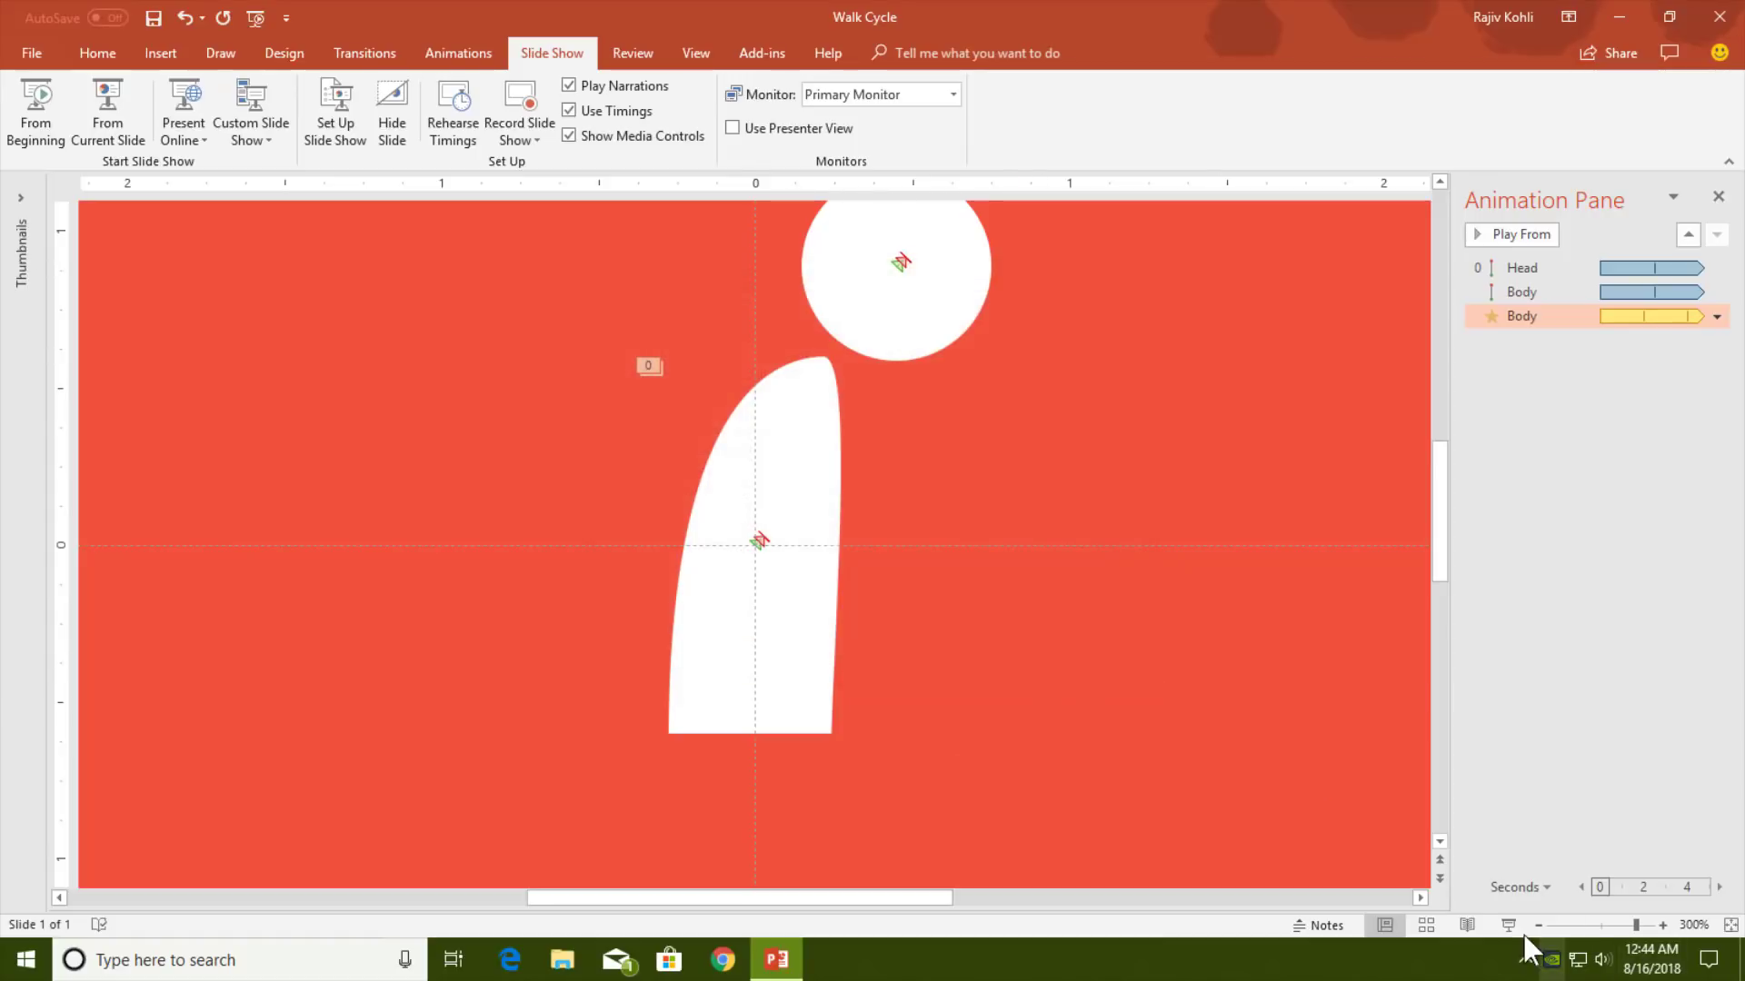
pyautogui.click(1508, 925)
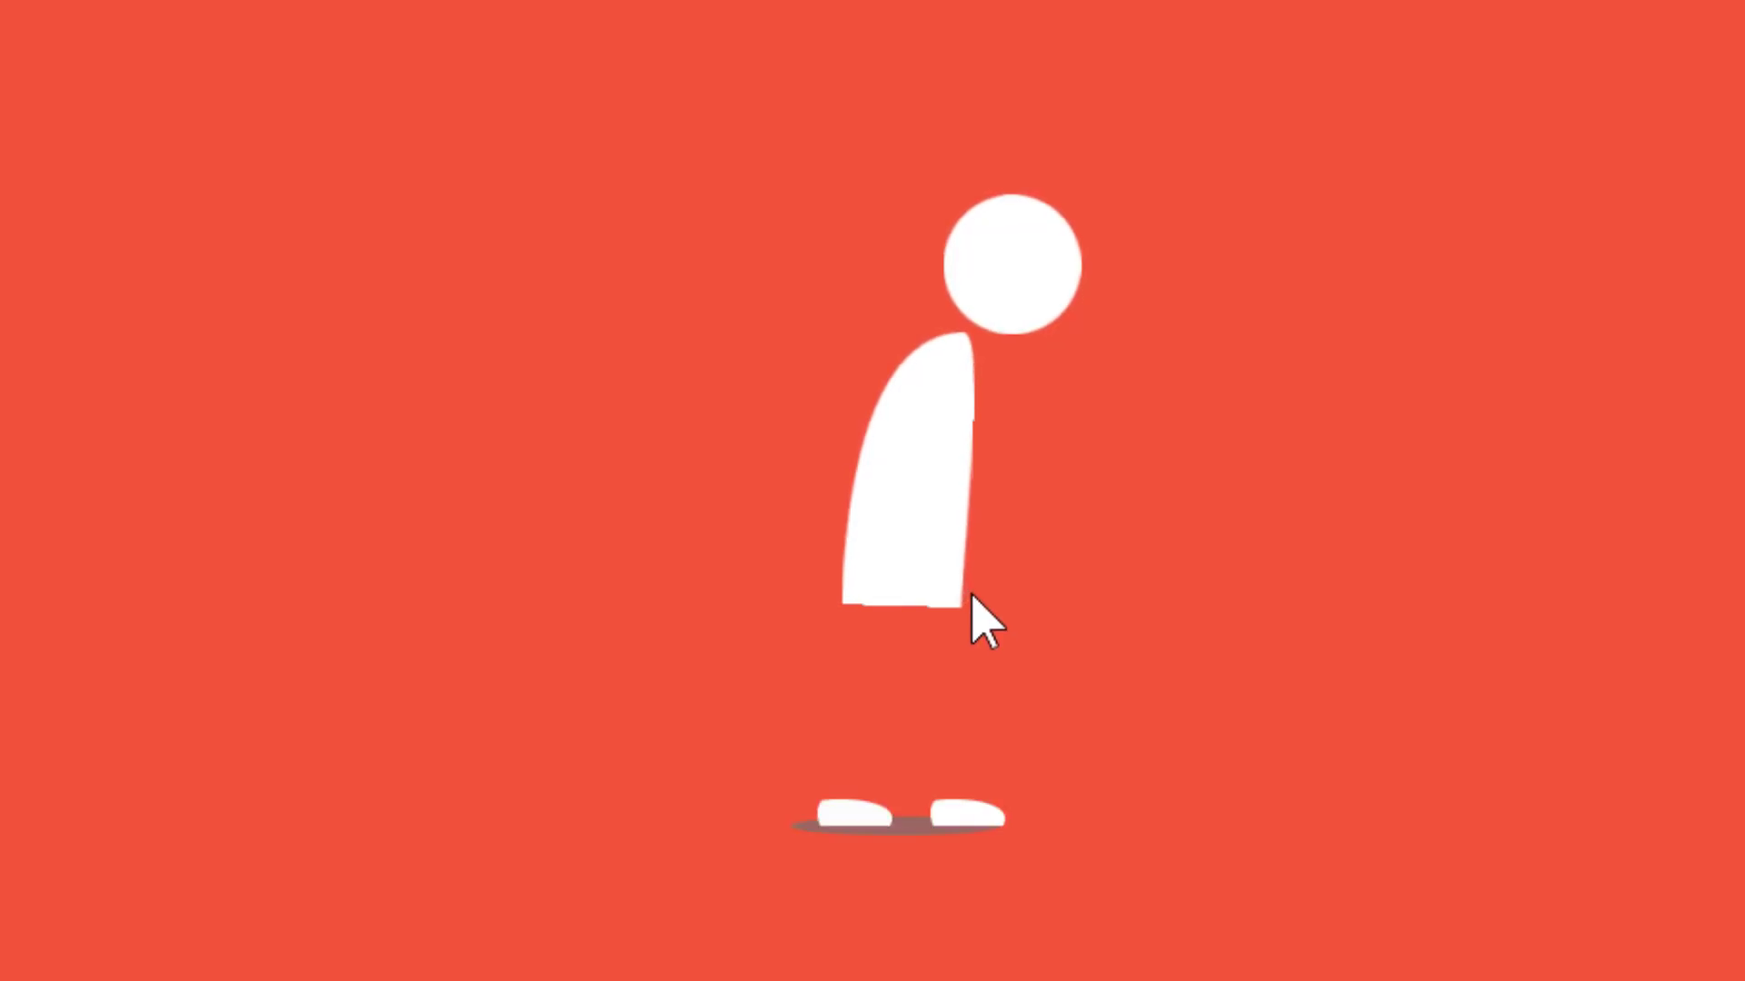
pyautogui.press('Escape')
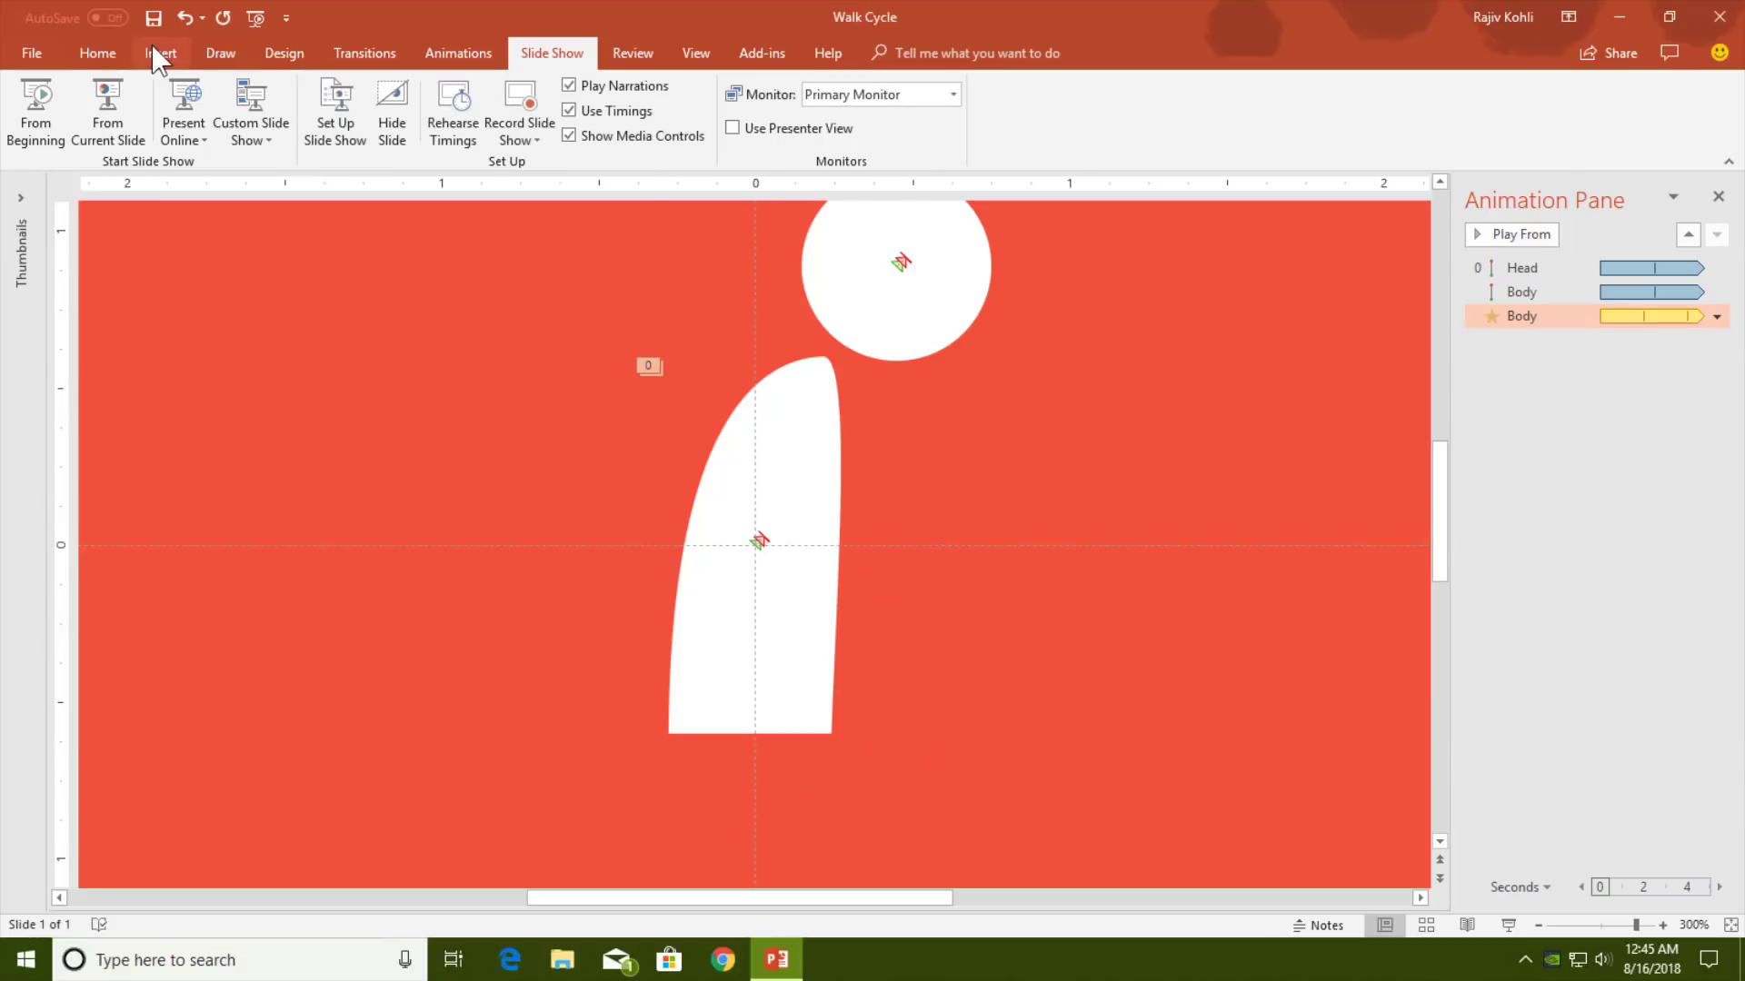
# Draw a small rectangle square to the right of the figure's body
pyautogui.click(158, 53)
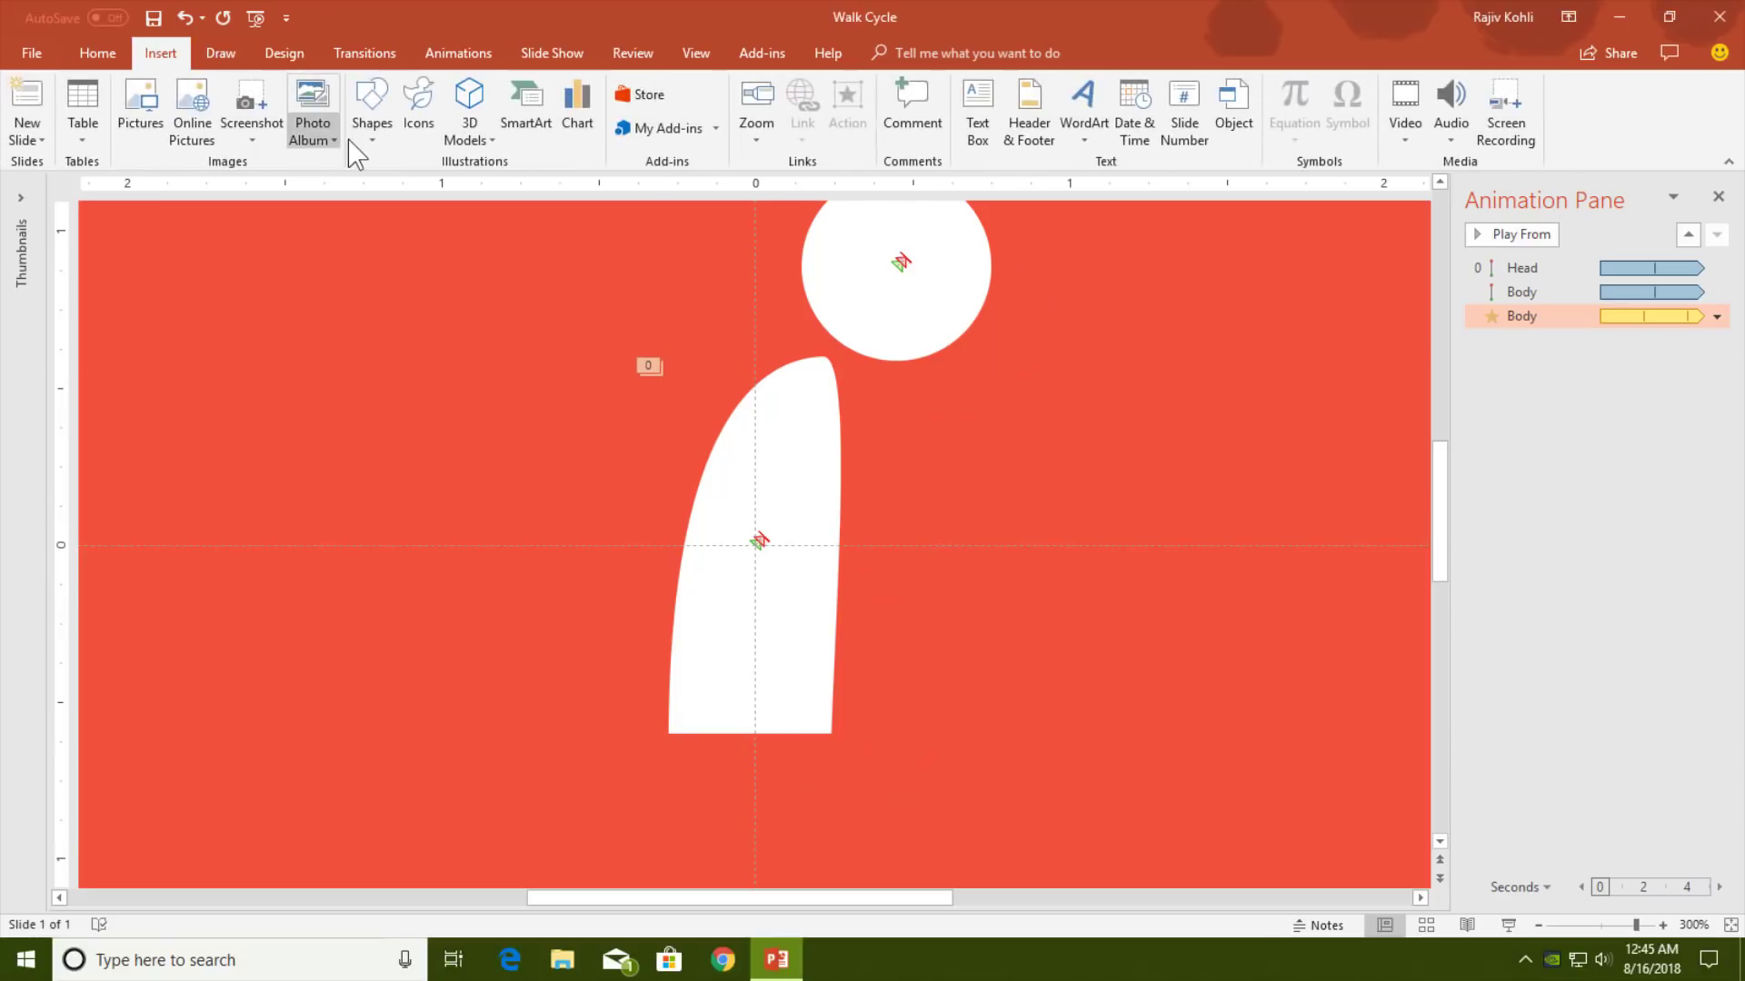
pyautogui.click(377, 116)
pyautogui.click(429, 187)
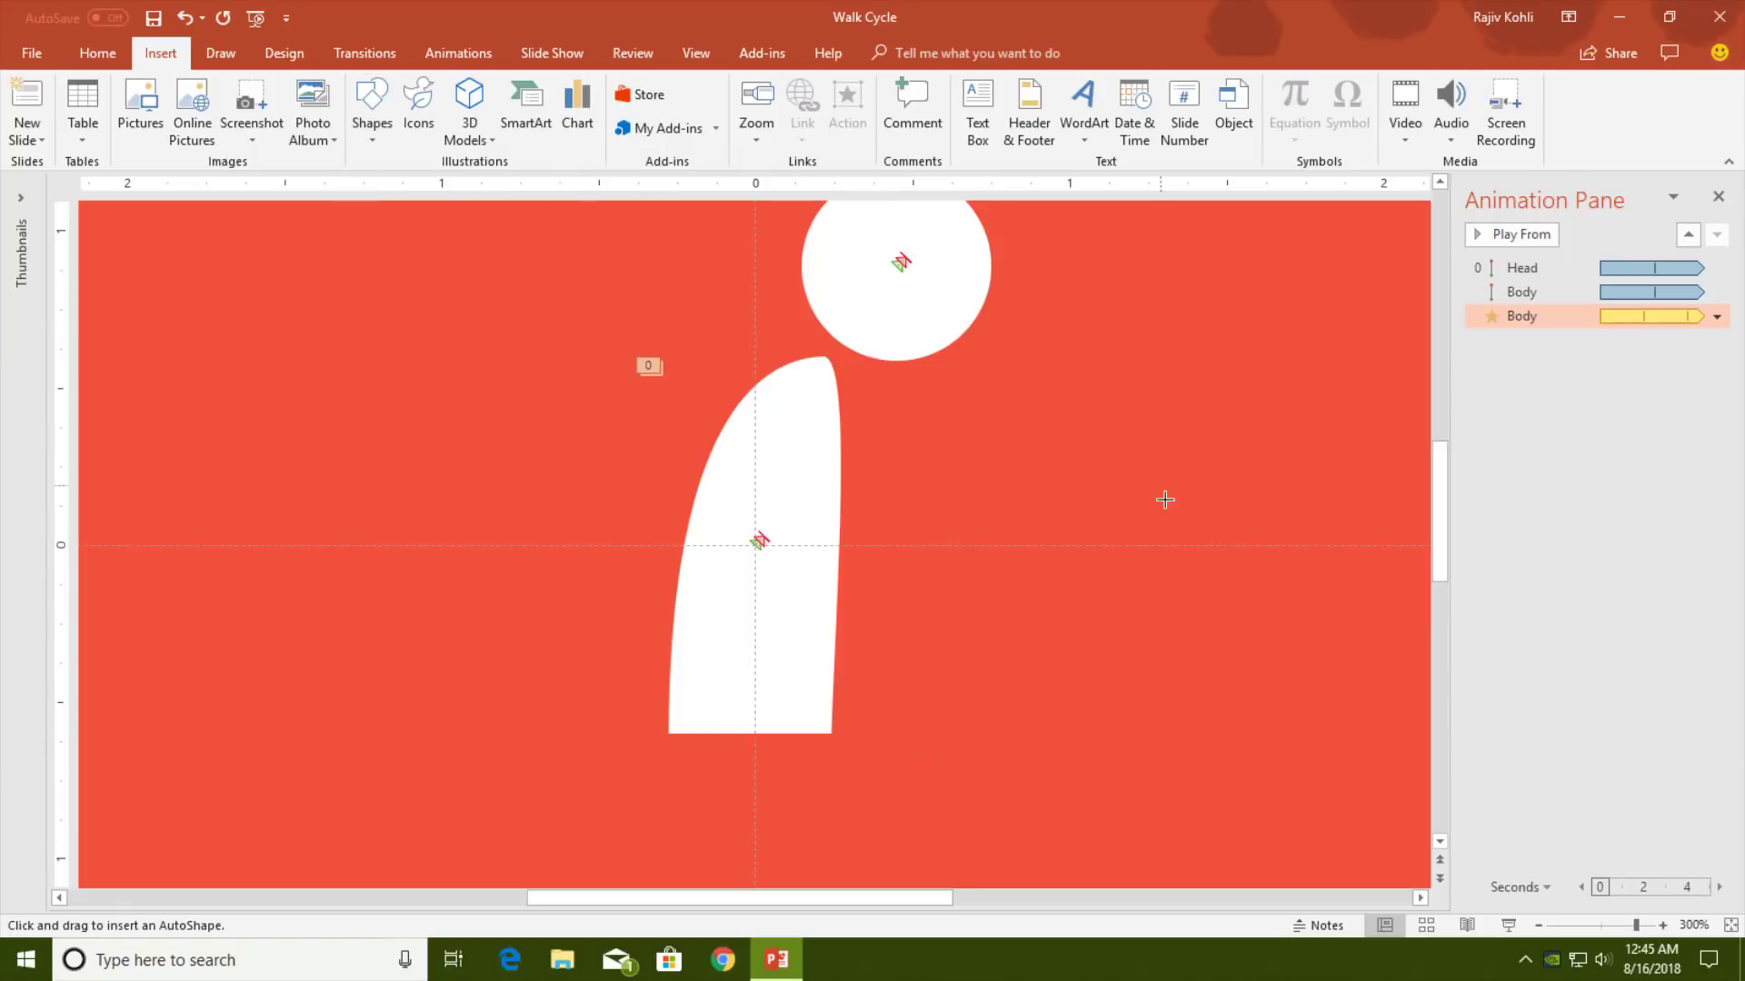
pyautogui.click(1067, 501)
pyautogui.keyDown('ctrl'); pyautogui.scroll(-8, 1254, 549); pyautogui.keyUp('ctrl')
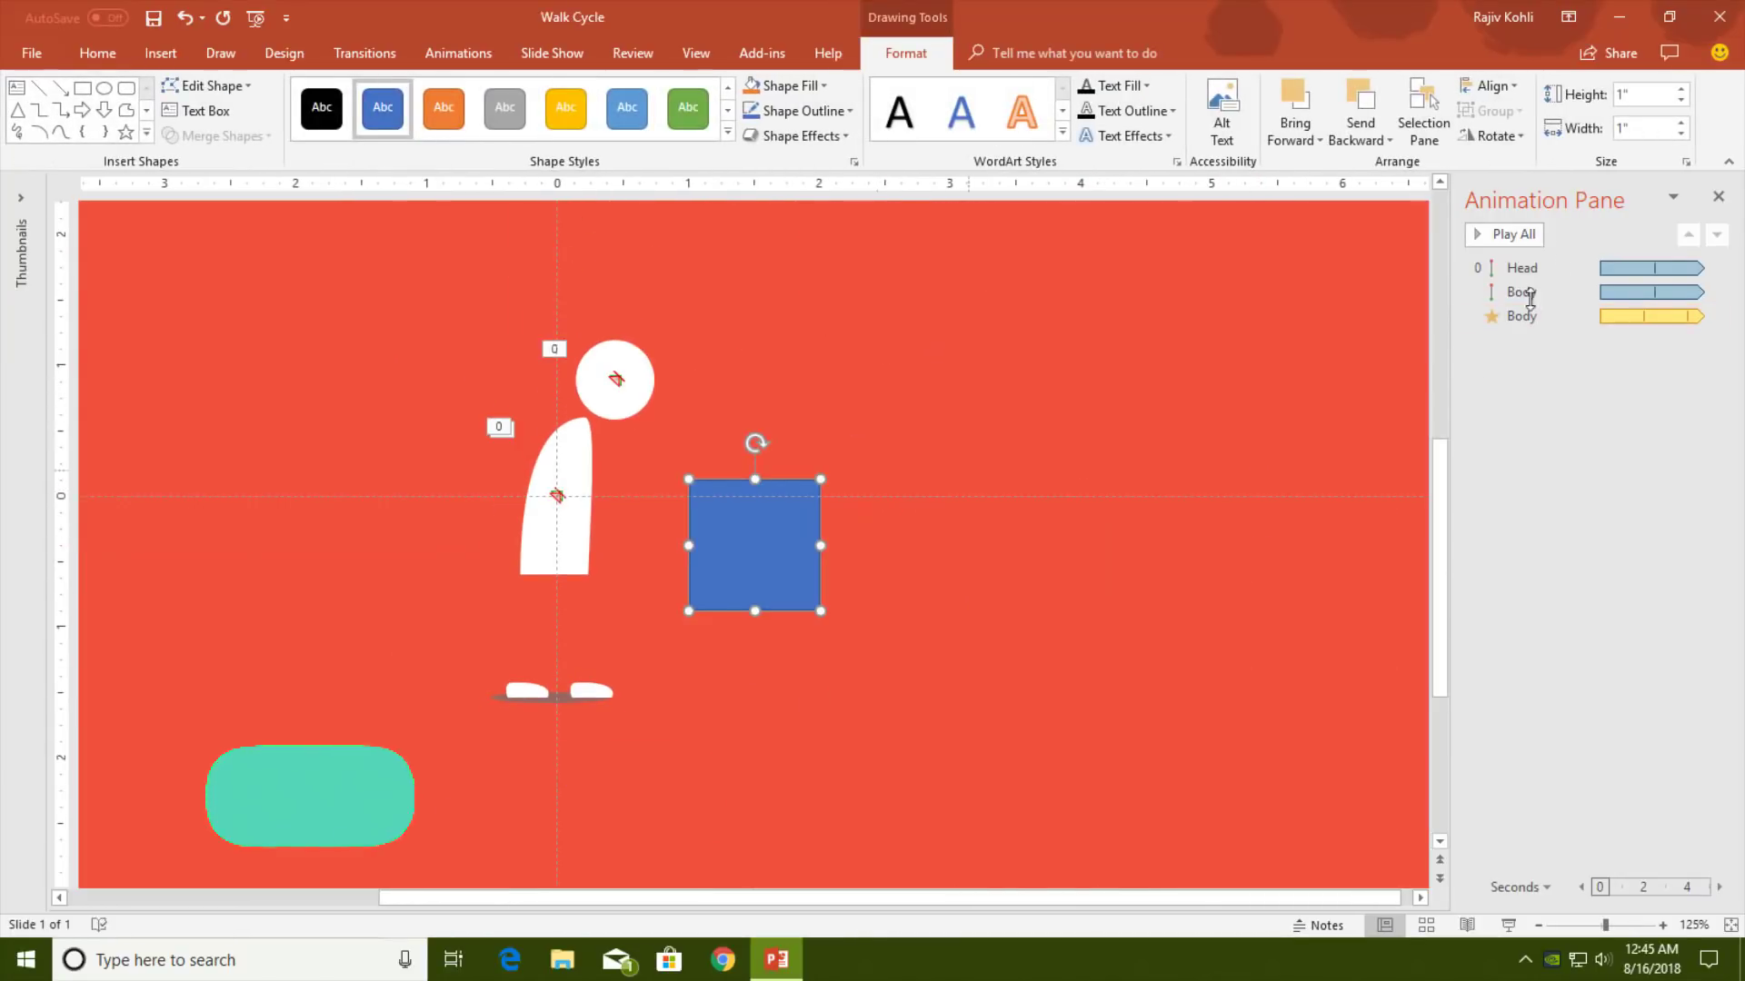
pyautogui.moveTo(707, 497)
pyautogui.mouseDown()
pyautogui.moveTo(801, 576)
pyautogui.moveTo(747, 536)
pyautogui.mouseUp()
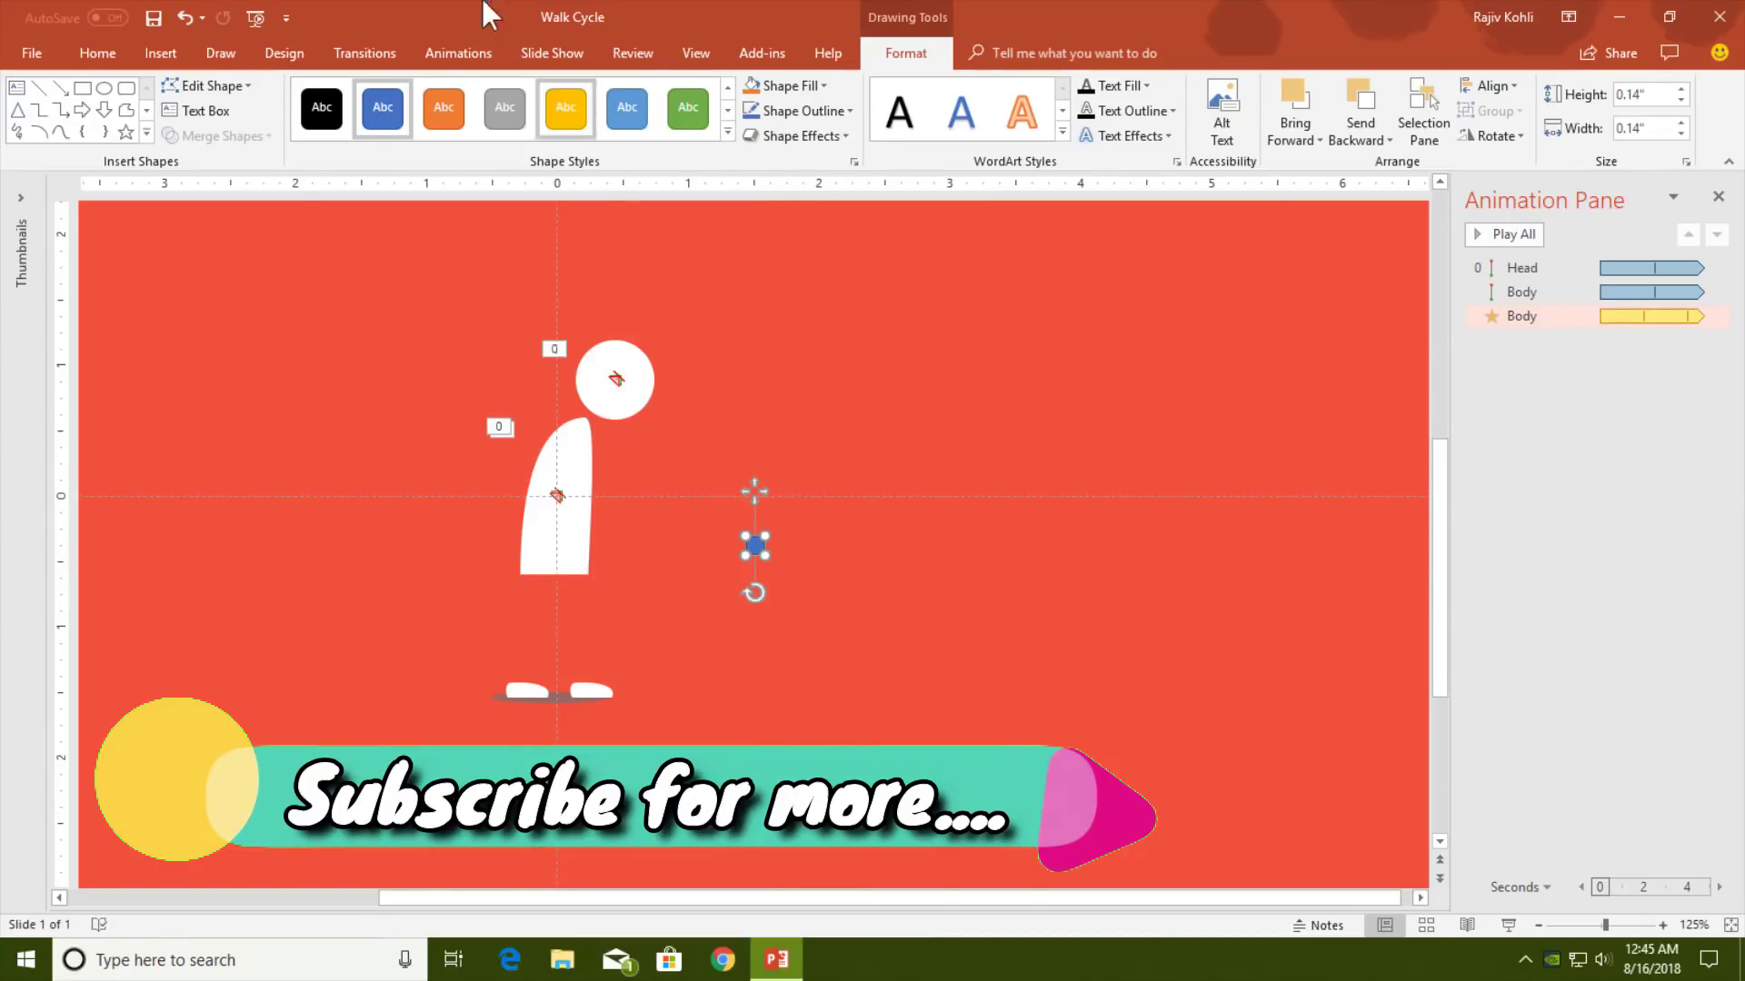
# Give the square a Grow/Shrink animation starting With Previous, duration 01.00
pyautogui.click(458, 52)
pyautogui.click(1177, 100)
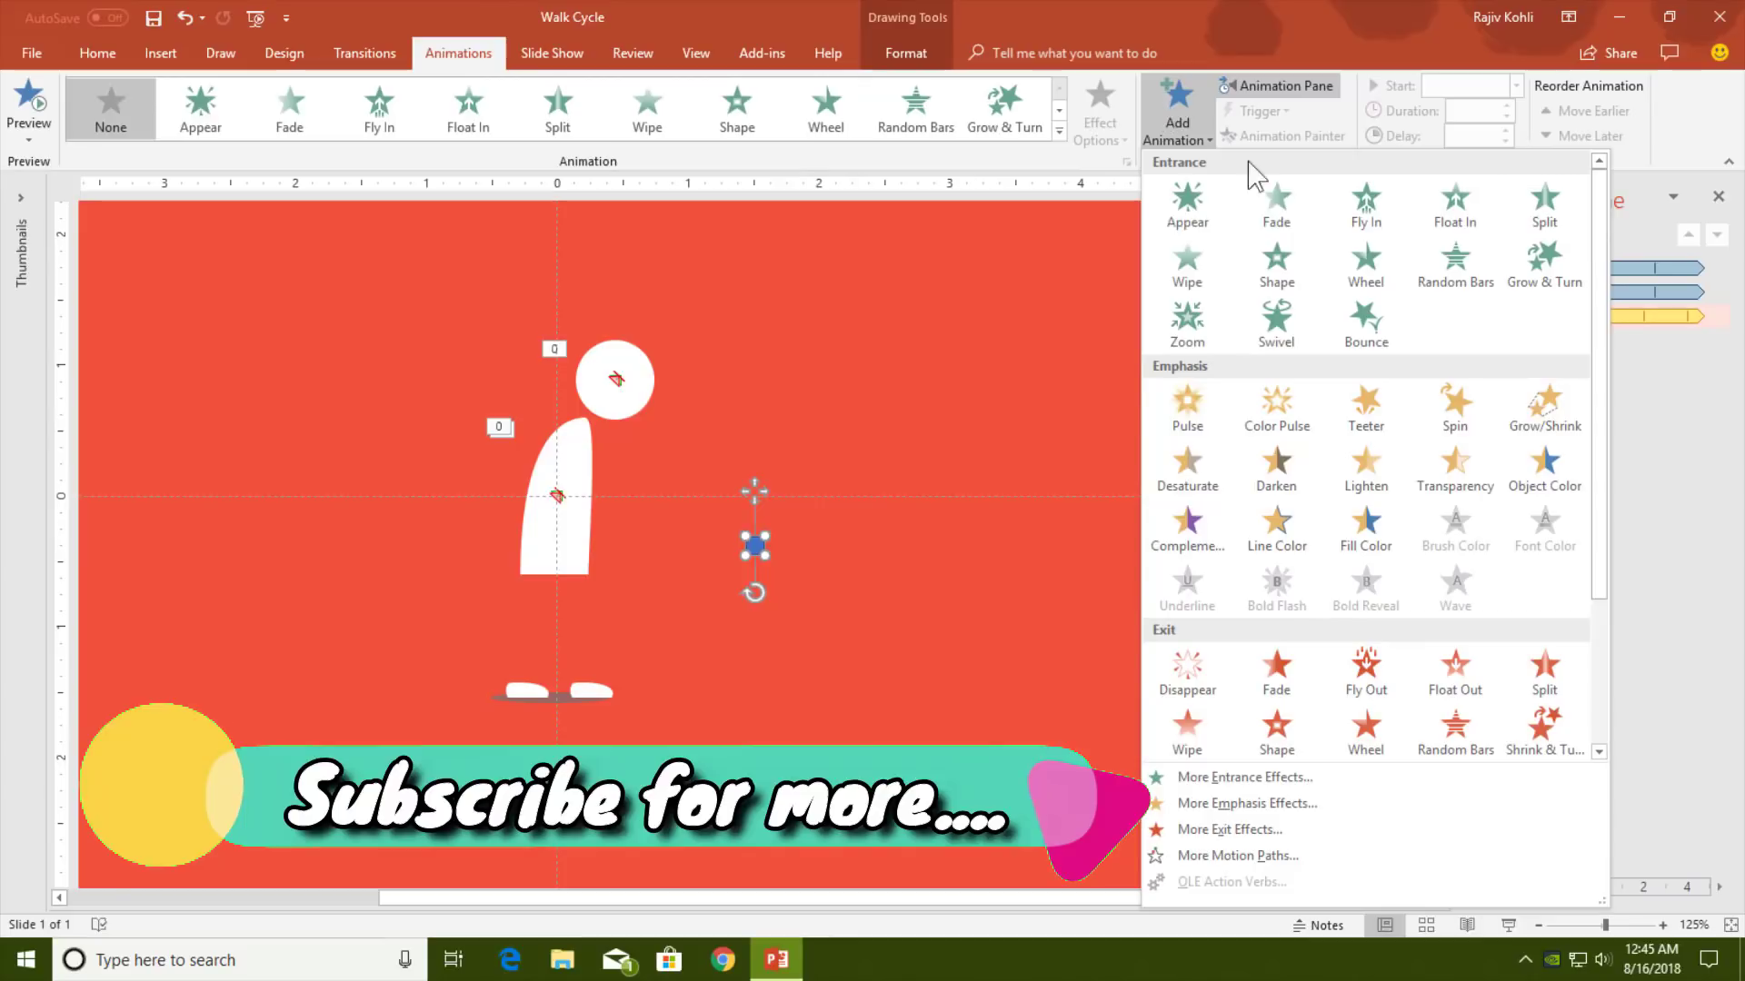
pyautogui.click(1546, 438)
pyautogui.click(1490, 85)
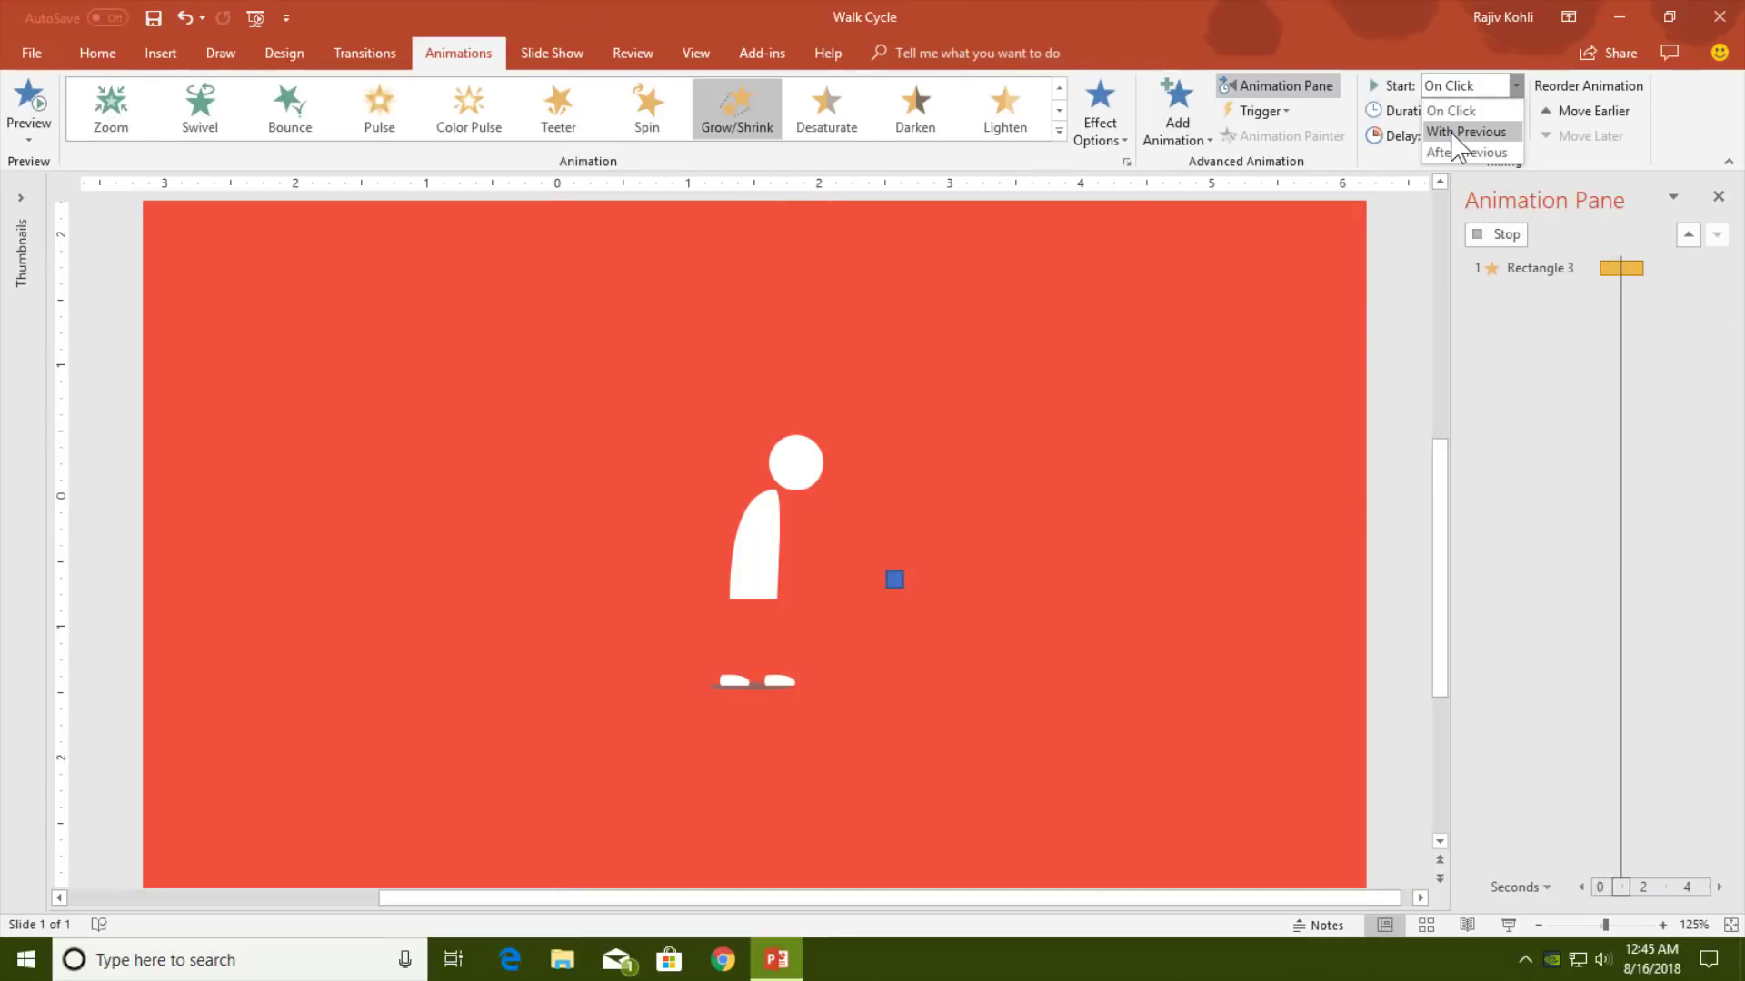
pyautogui.click(1459, 132)
pyautogui.doubleClick(1472, 110)
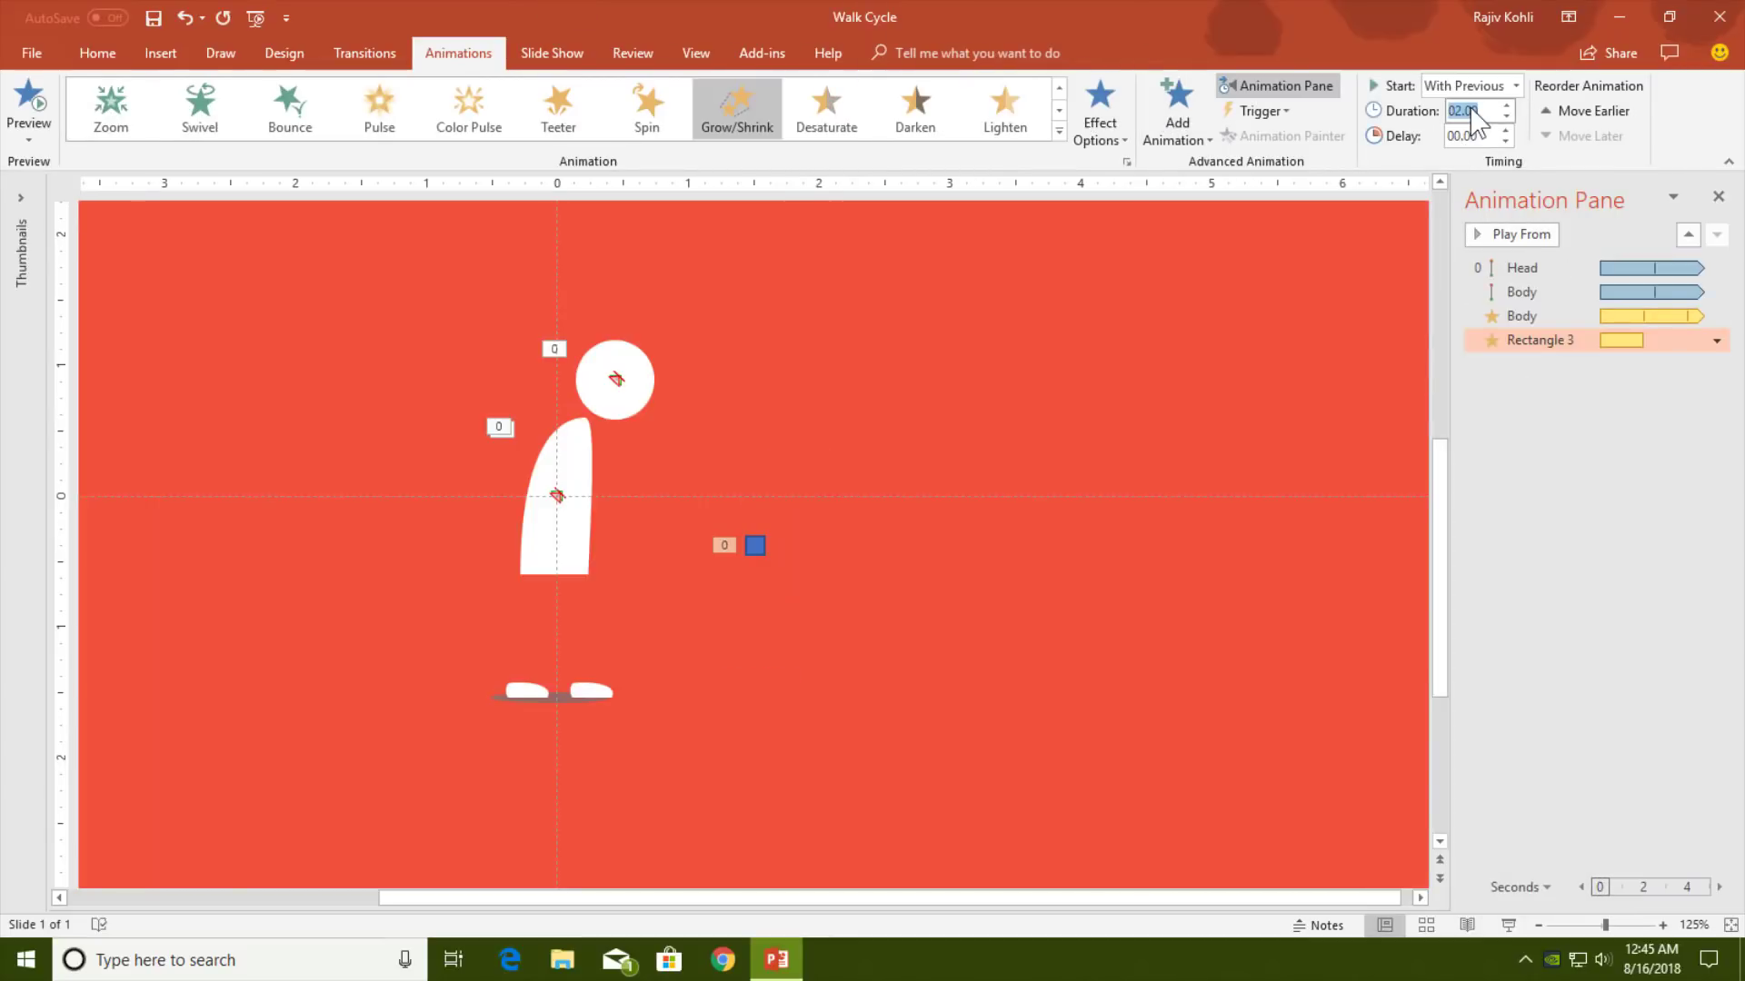
pyautogui.write('01.00')
# Set the square's Grow/Shrink effect size to Huge (400%) and apply it
pyautogui.click(1557, 340)
pyautogui.doubleClick(1558, 339)
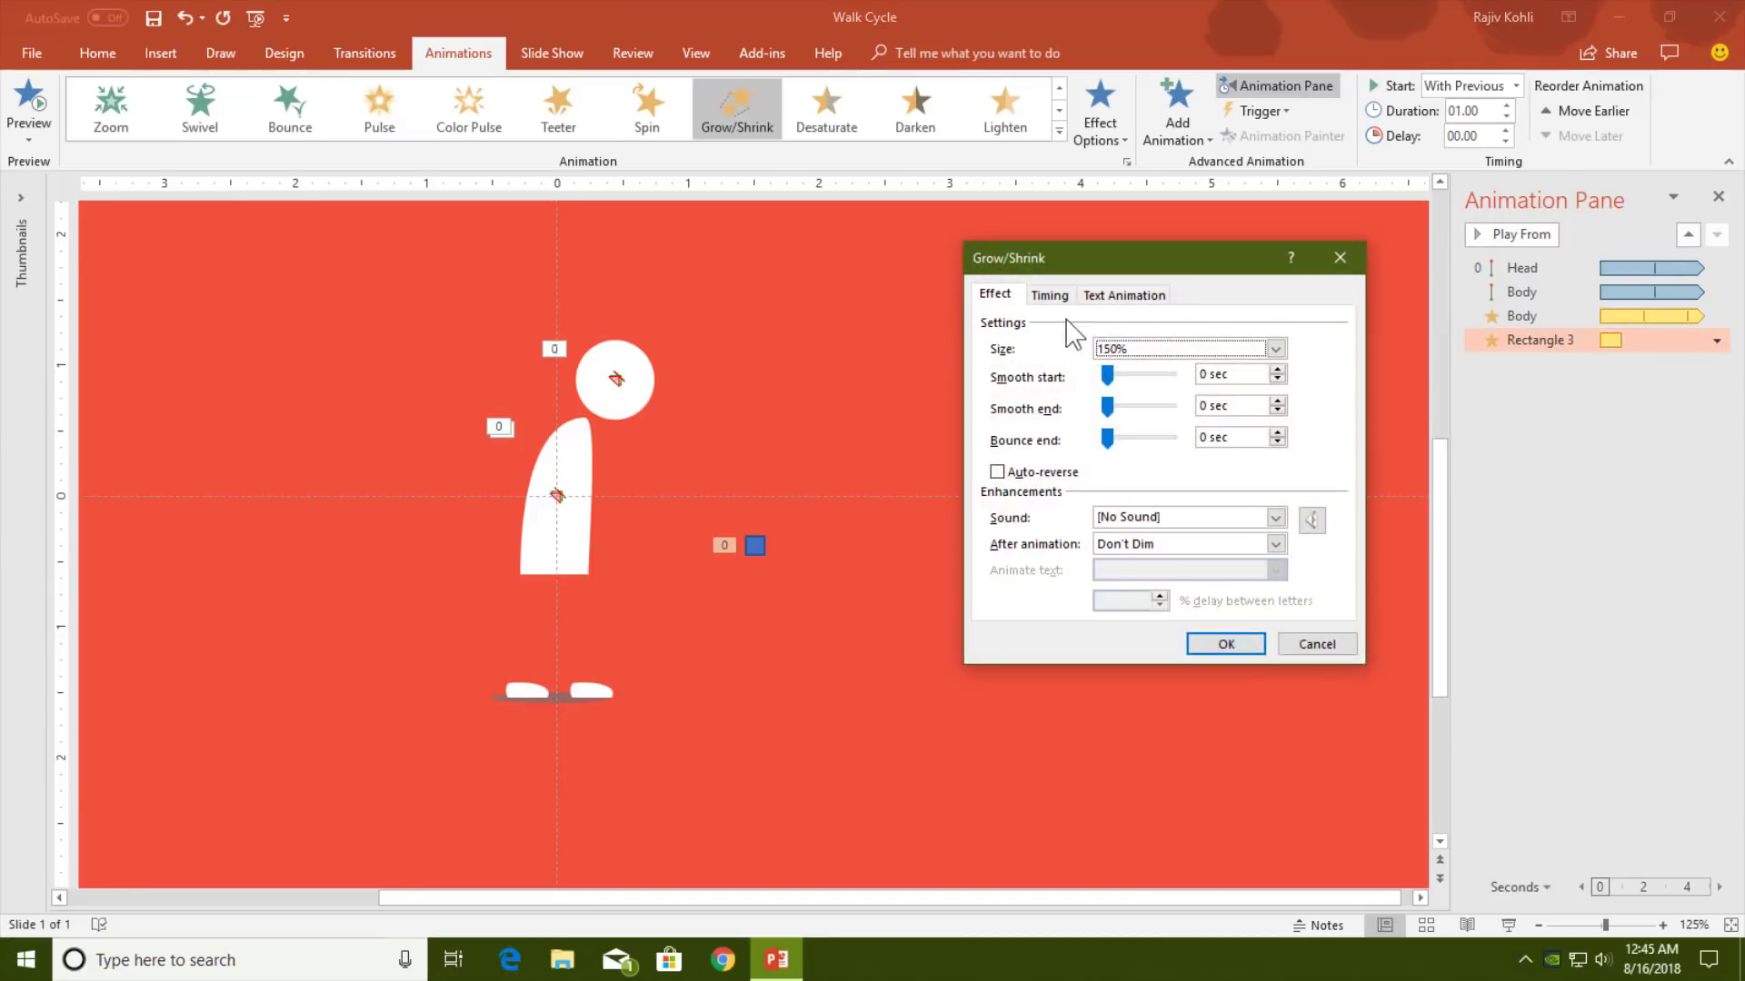
pyautogui.click(1172, 351)
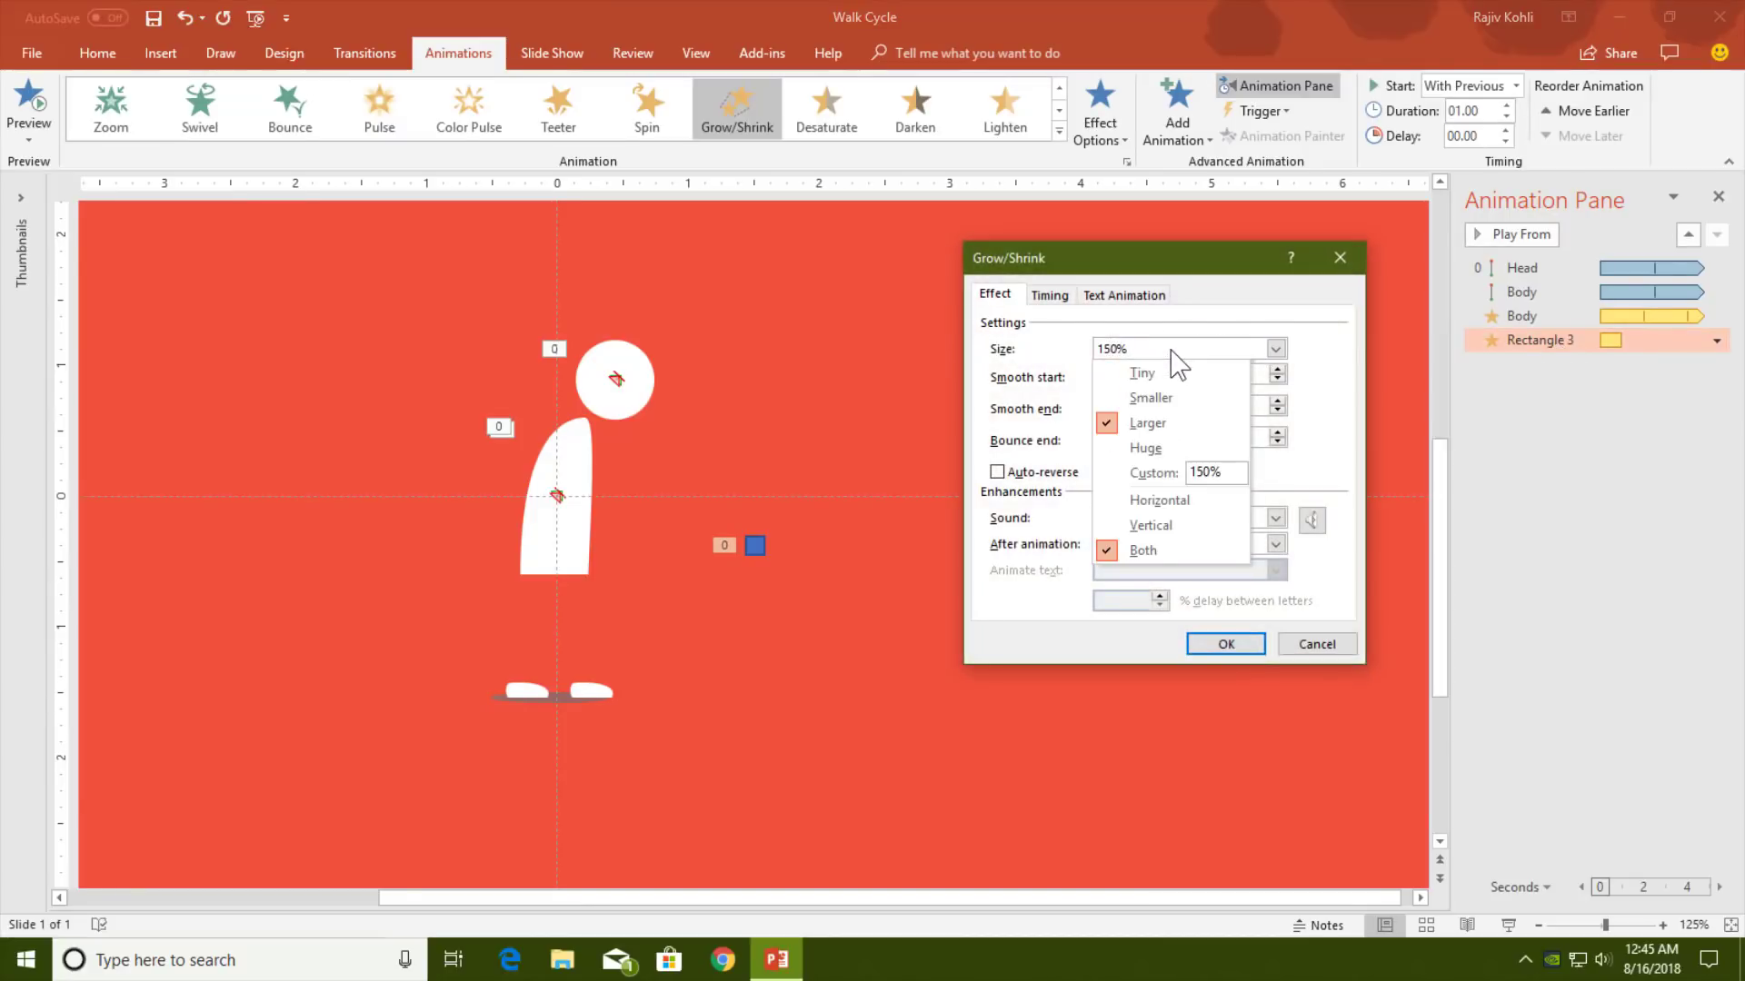
pyautogui.click(1163, 449)
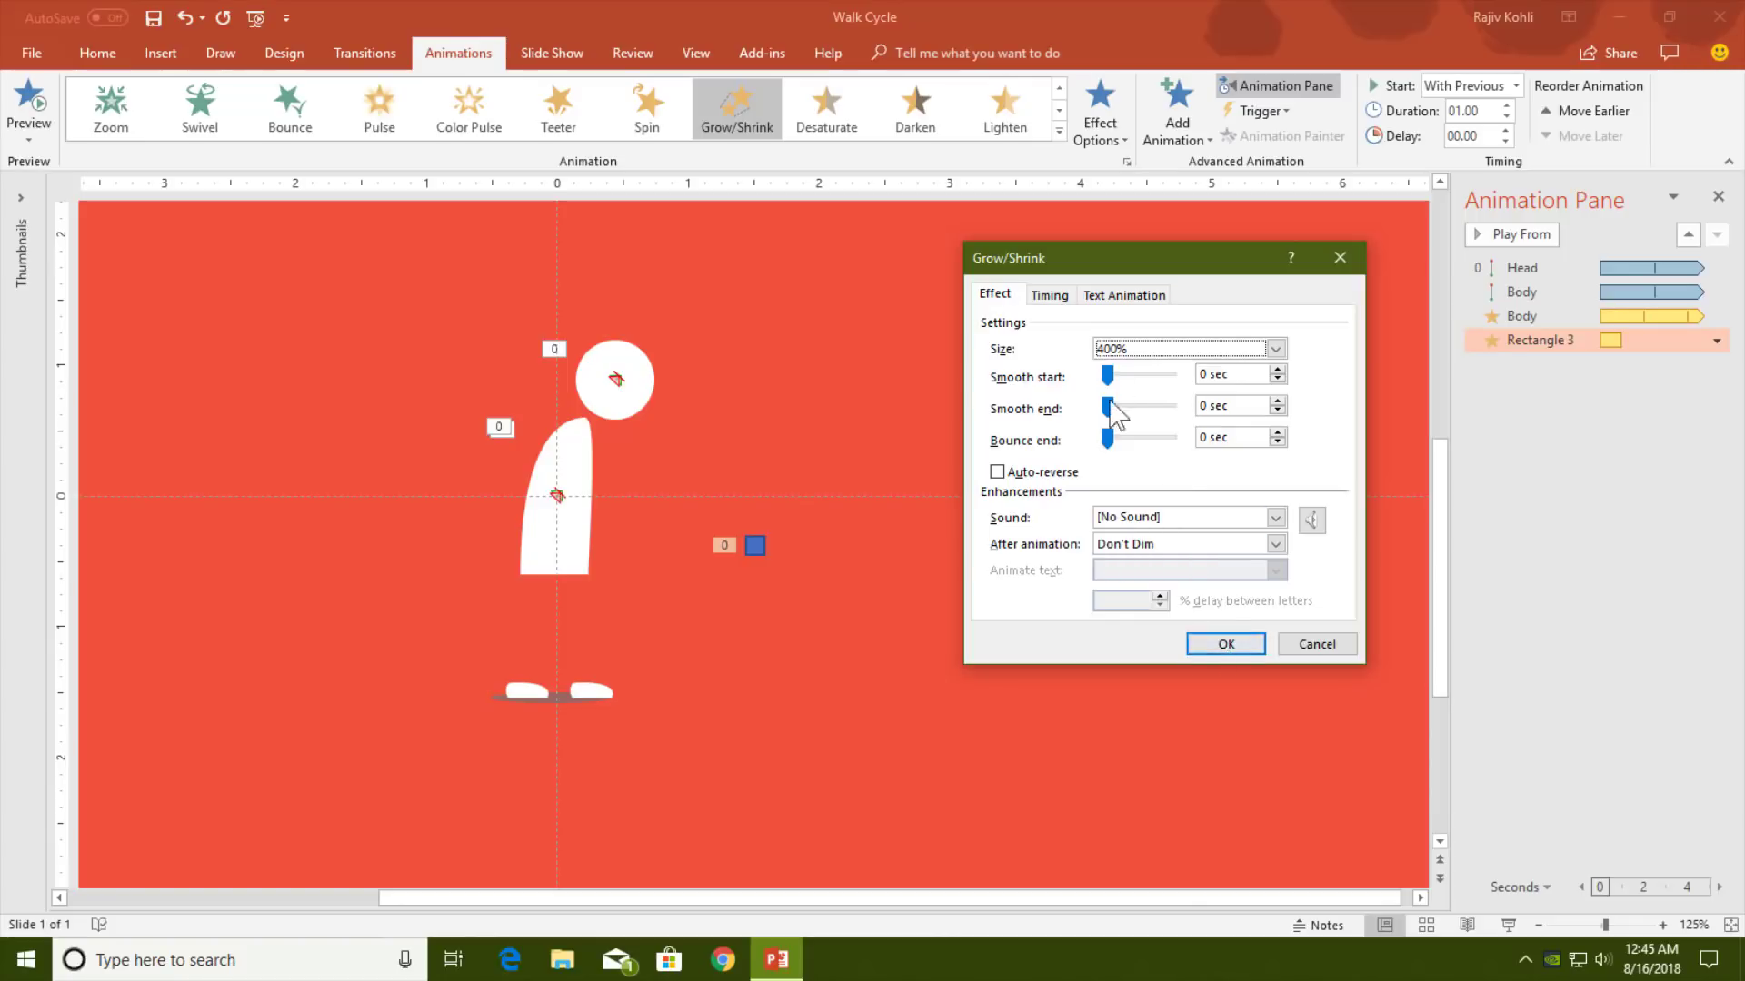
pyautogui.click(1161, 349)
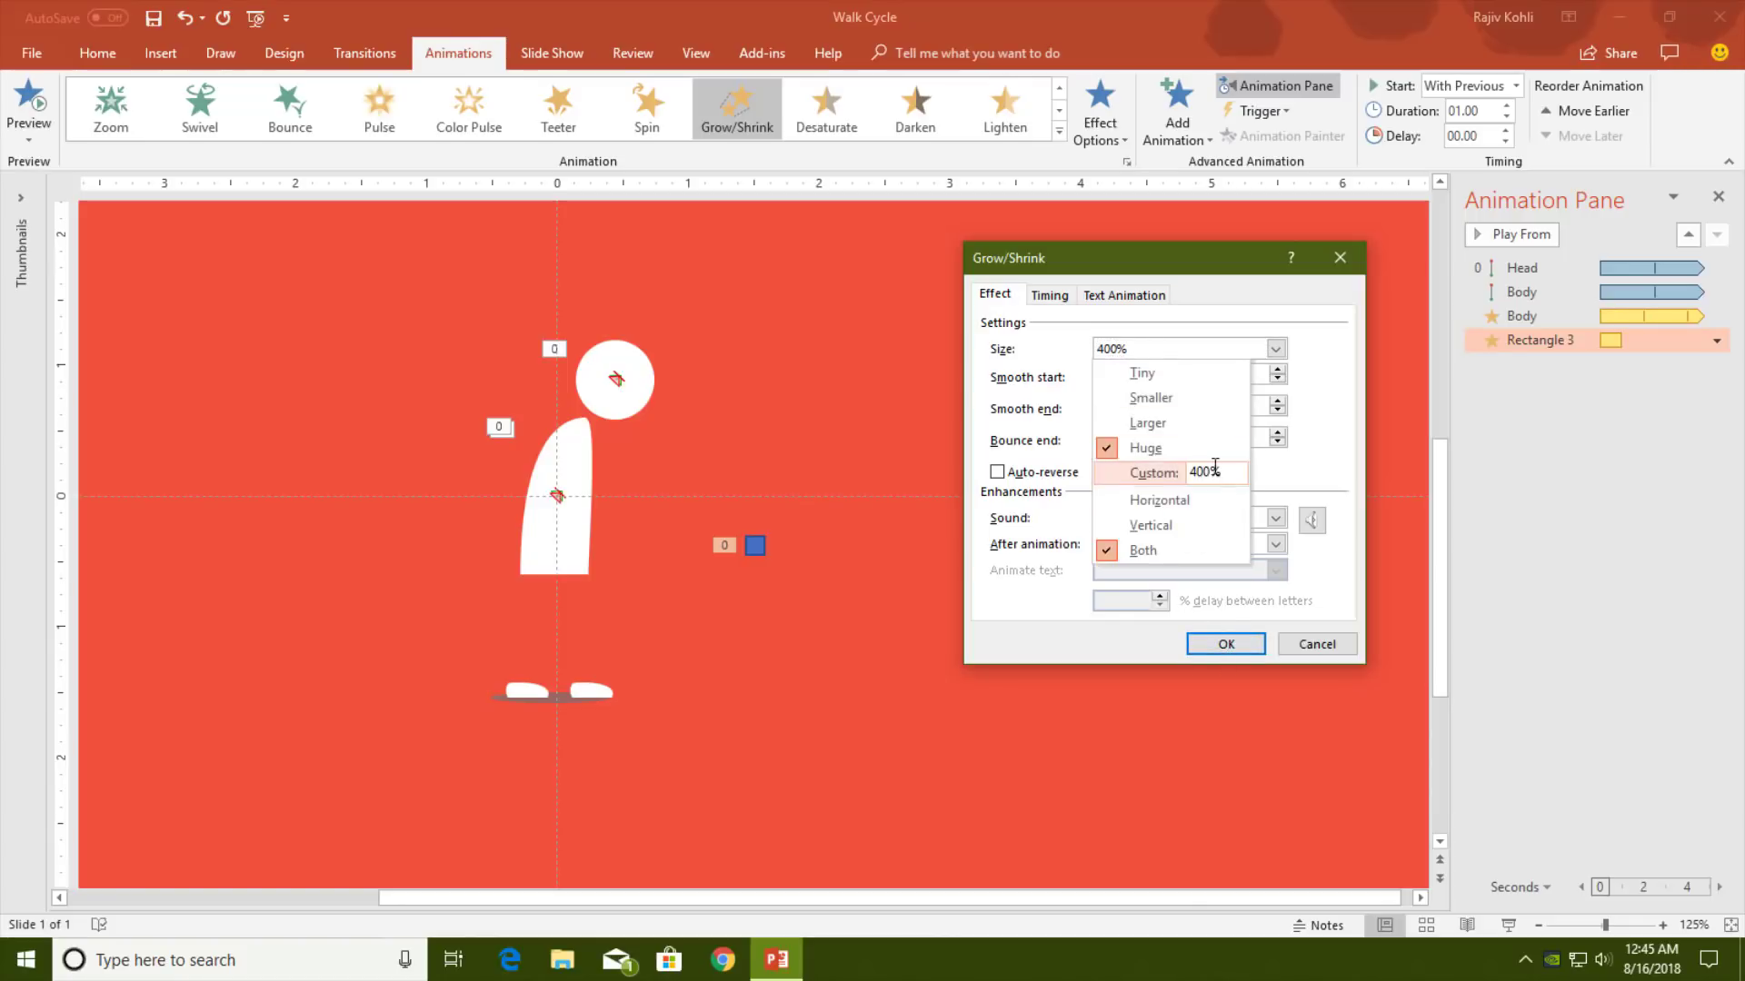
pyautogui.click(1234, 651)
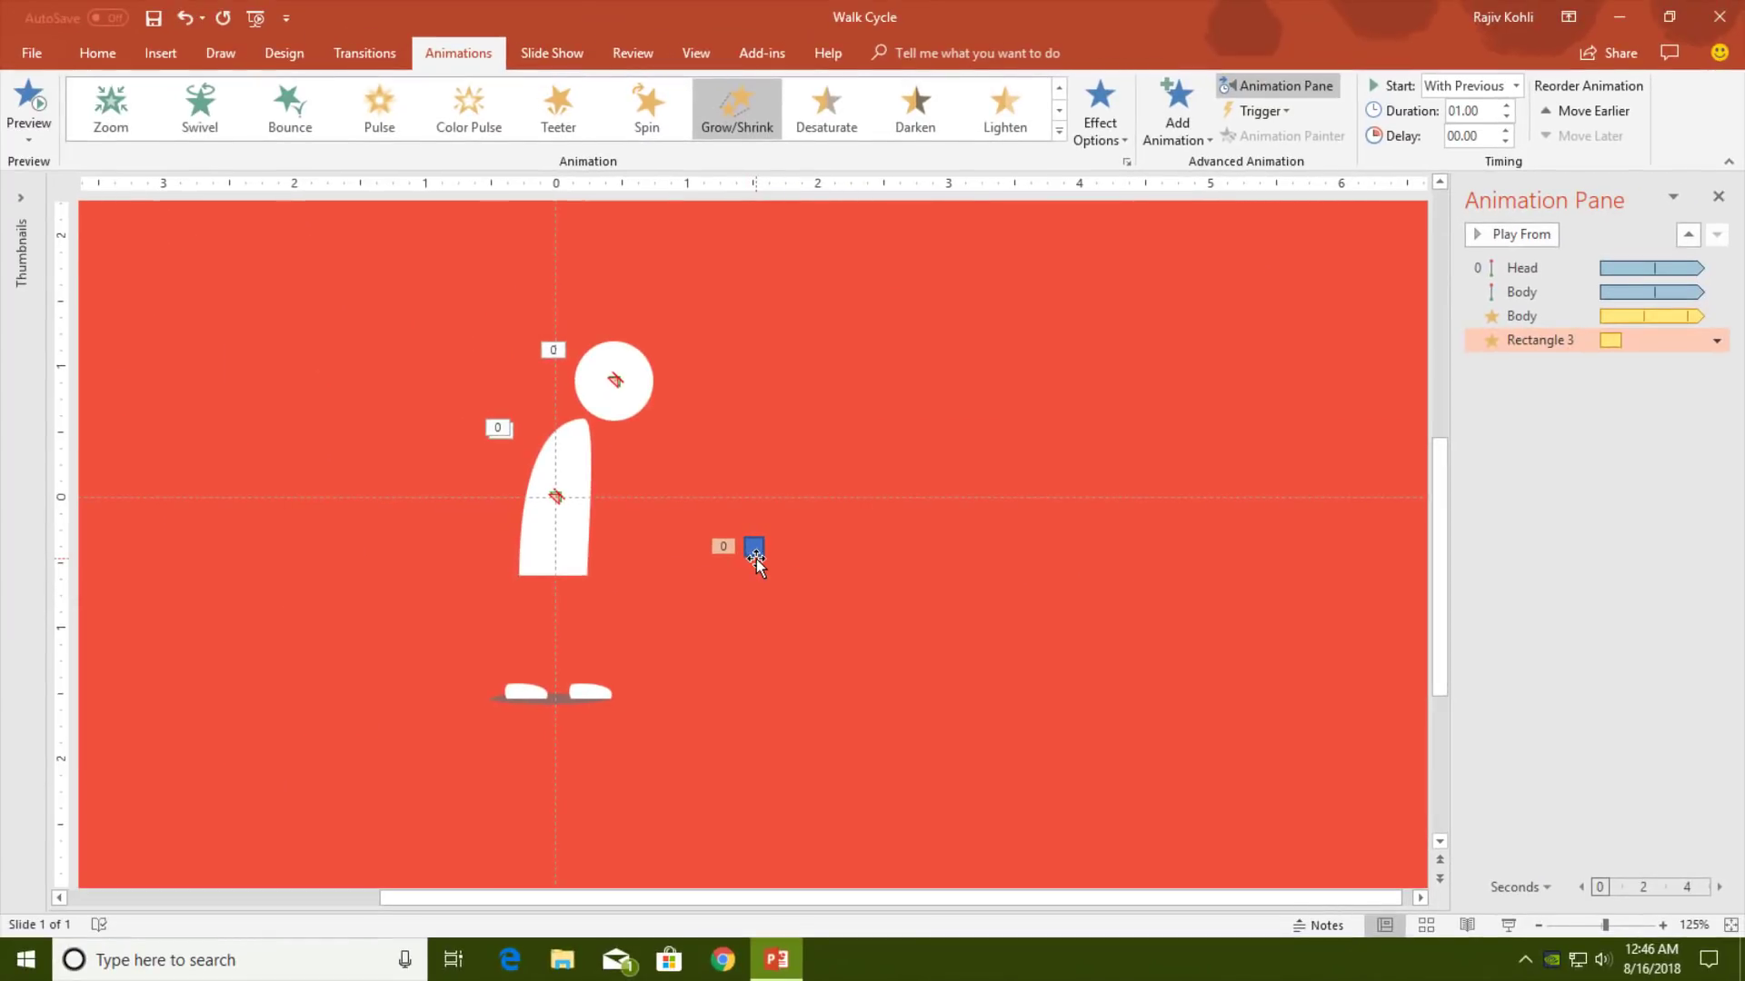
# Delete the blue square, then check Display adapters in Device Manager and close it
pyautogui.click(756, 559)
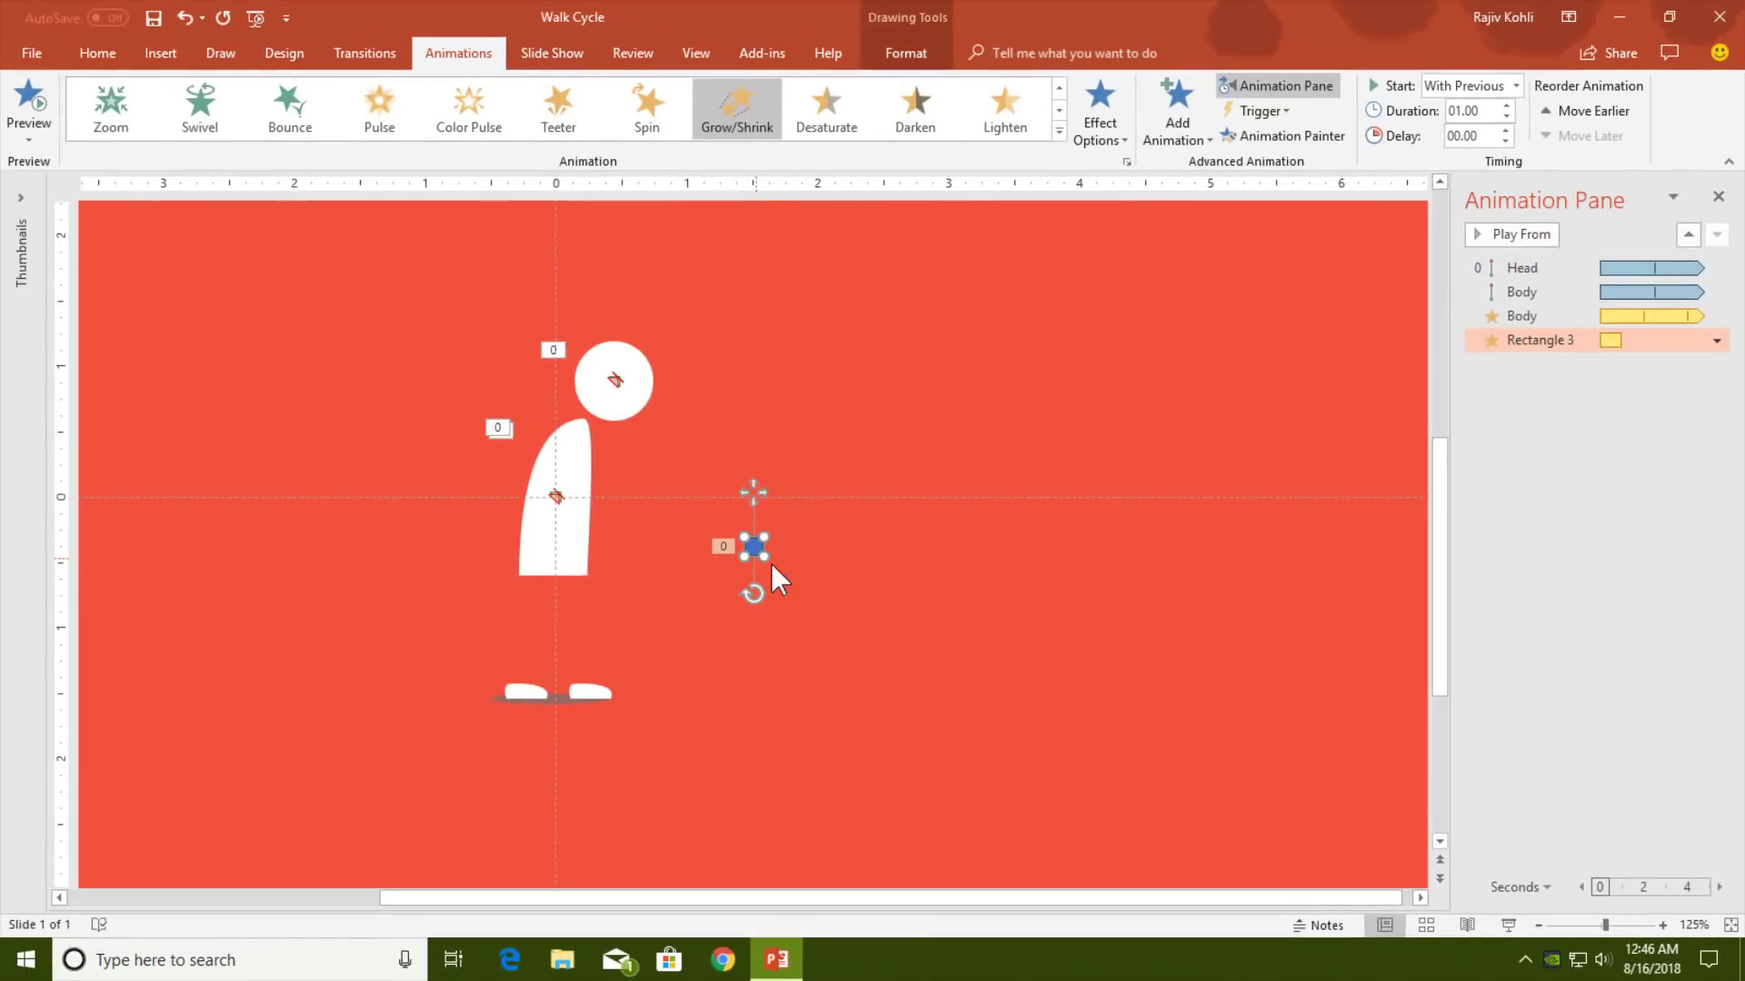
pyautogui.press('Delete')
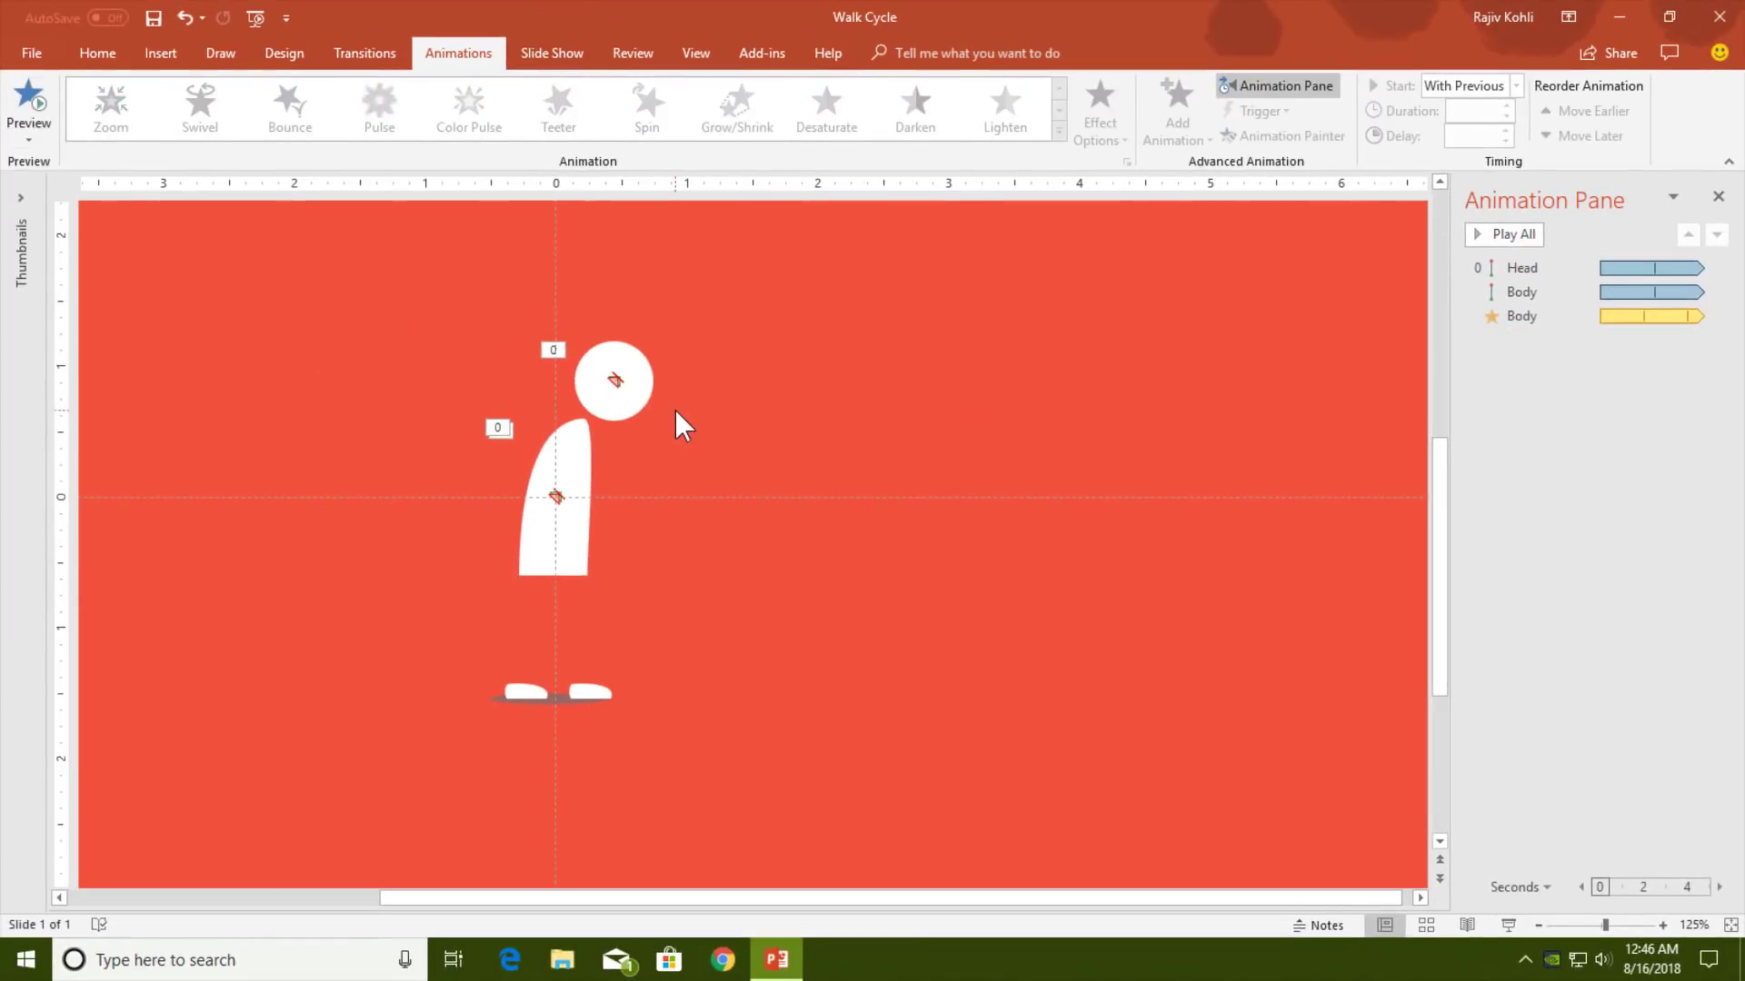
pyautogui.rightClick(25, 959)
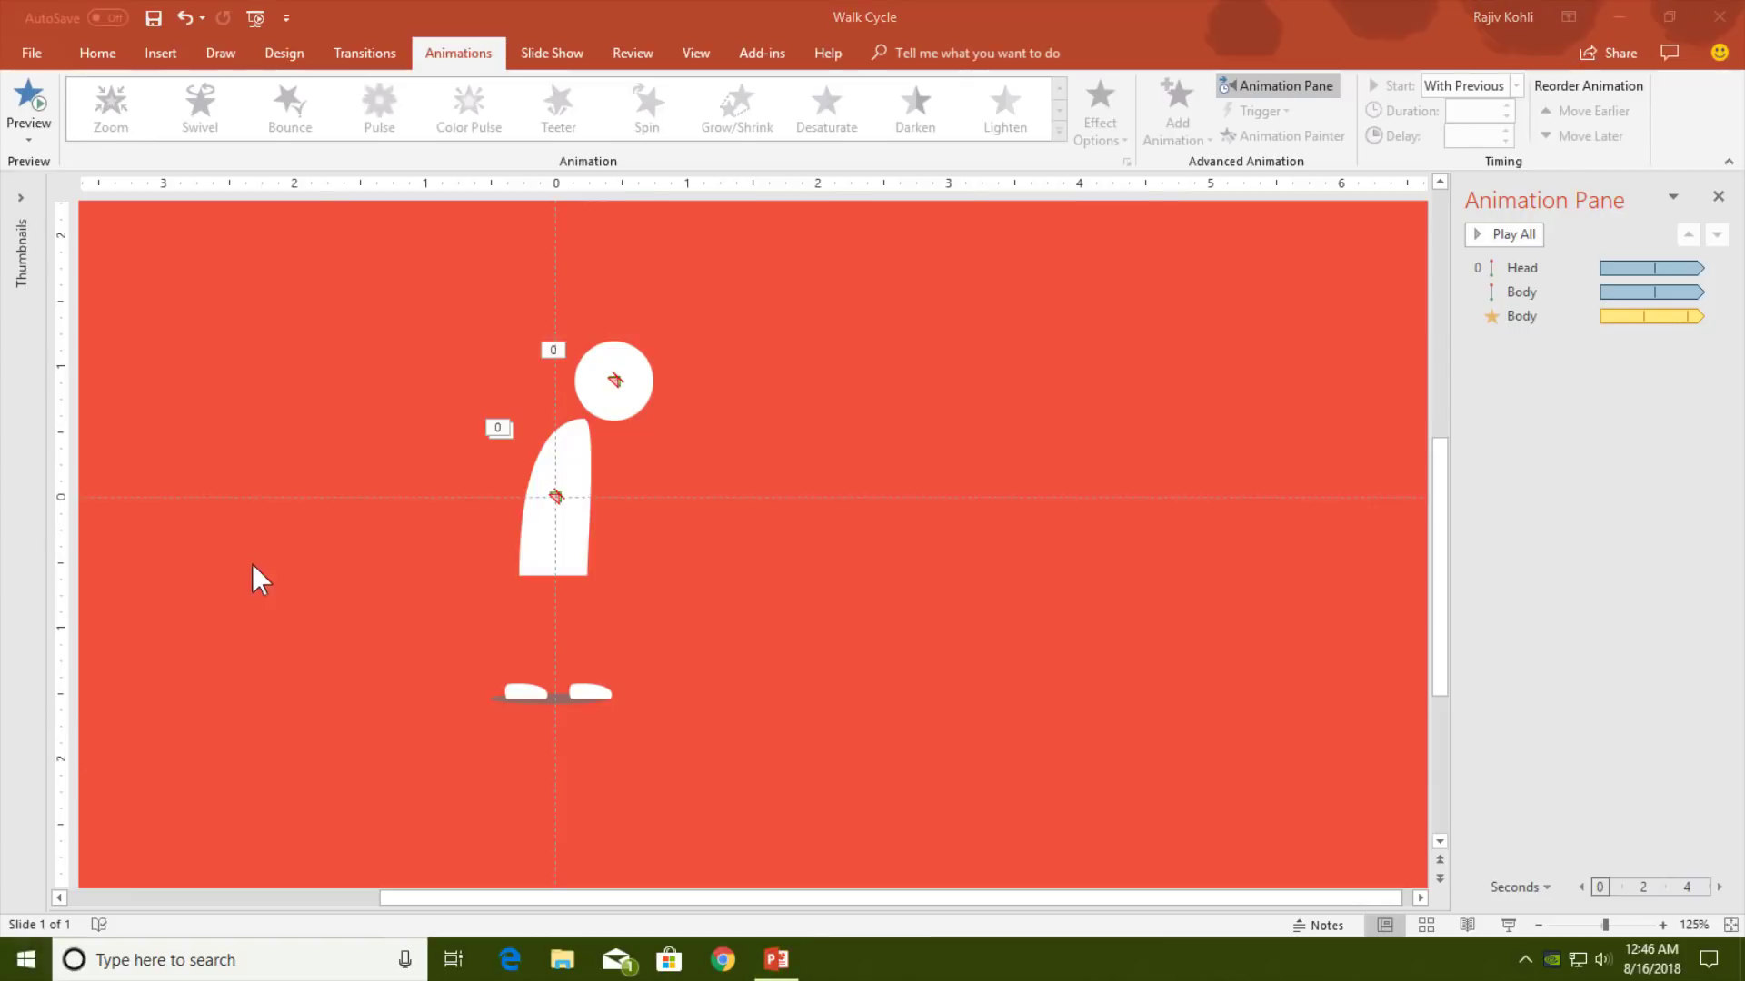
pyautogui.click(136, 495)
pyautogui.doubleClick(182, 246)
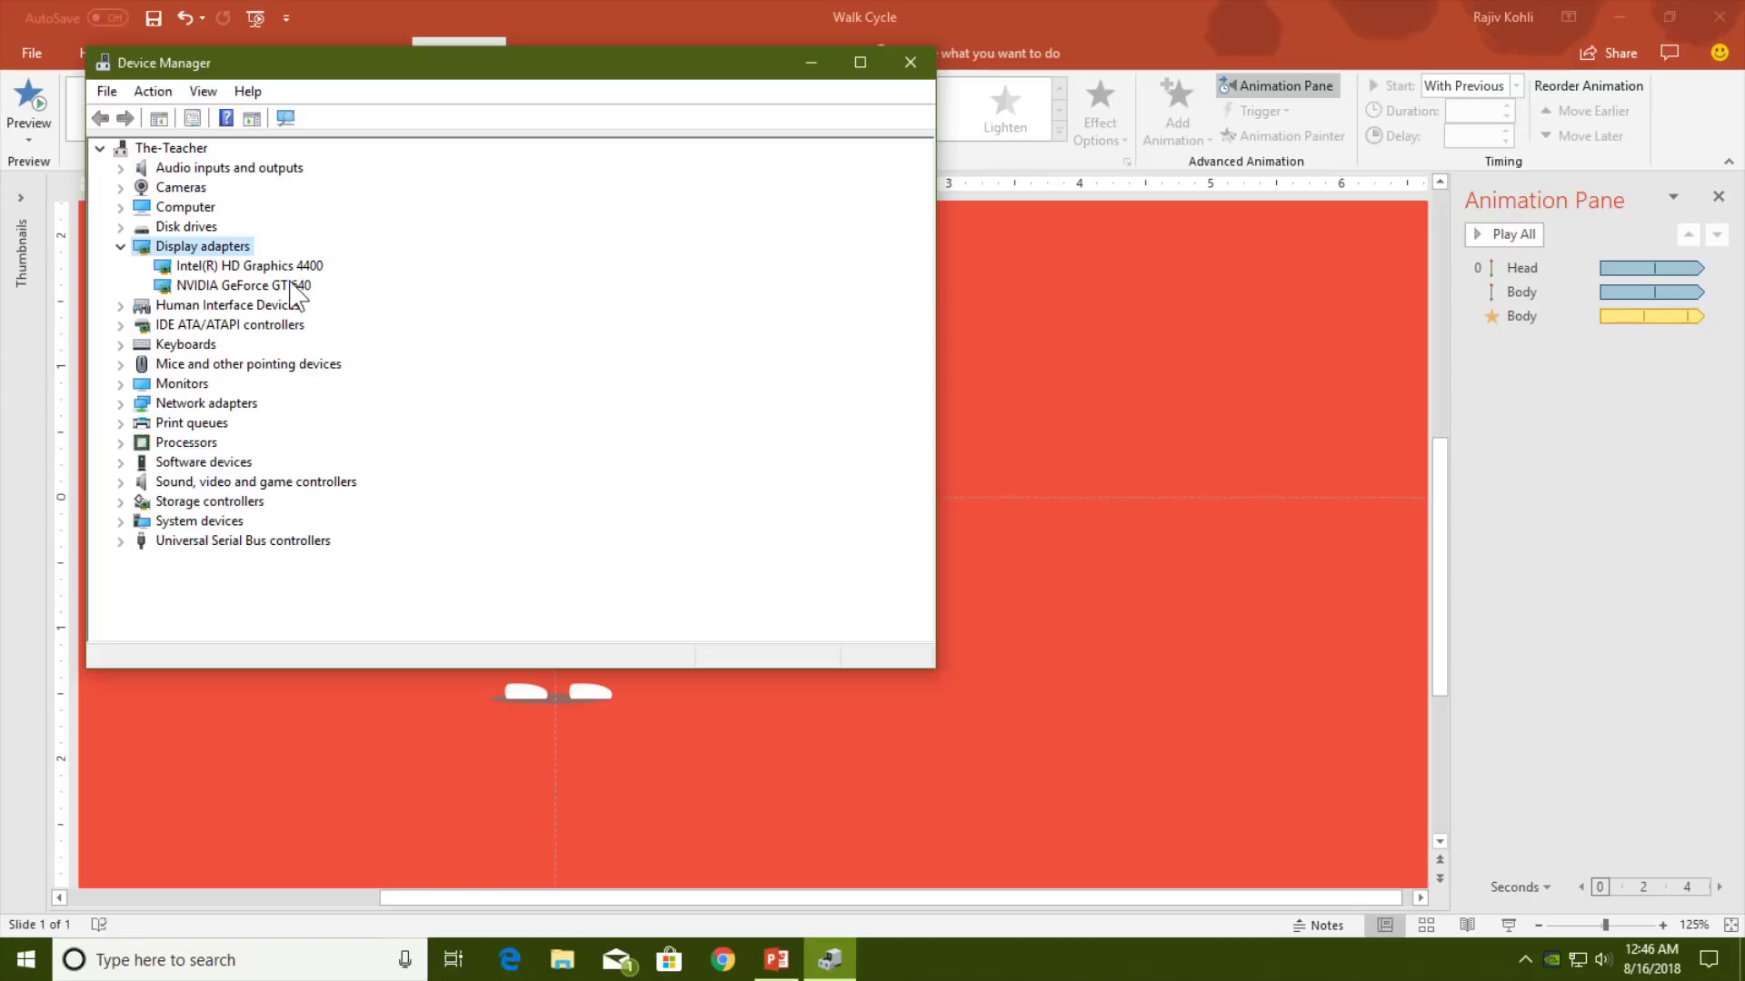
pyautogui.click(910, 62)
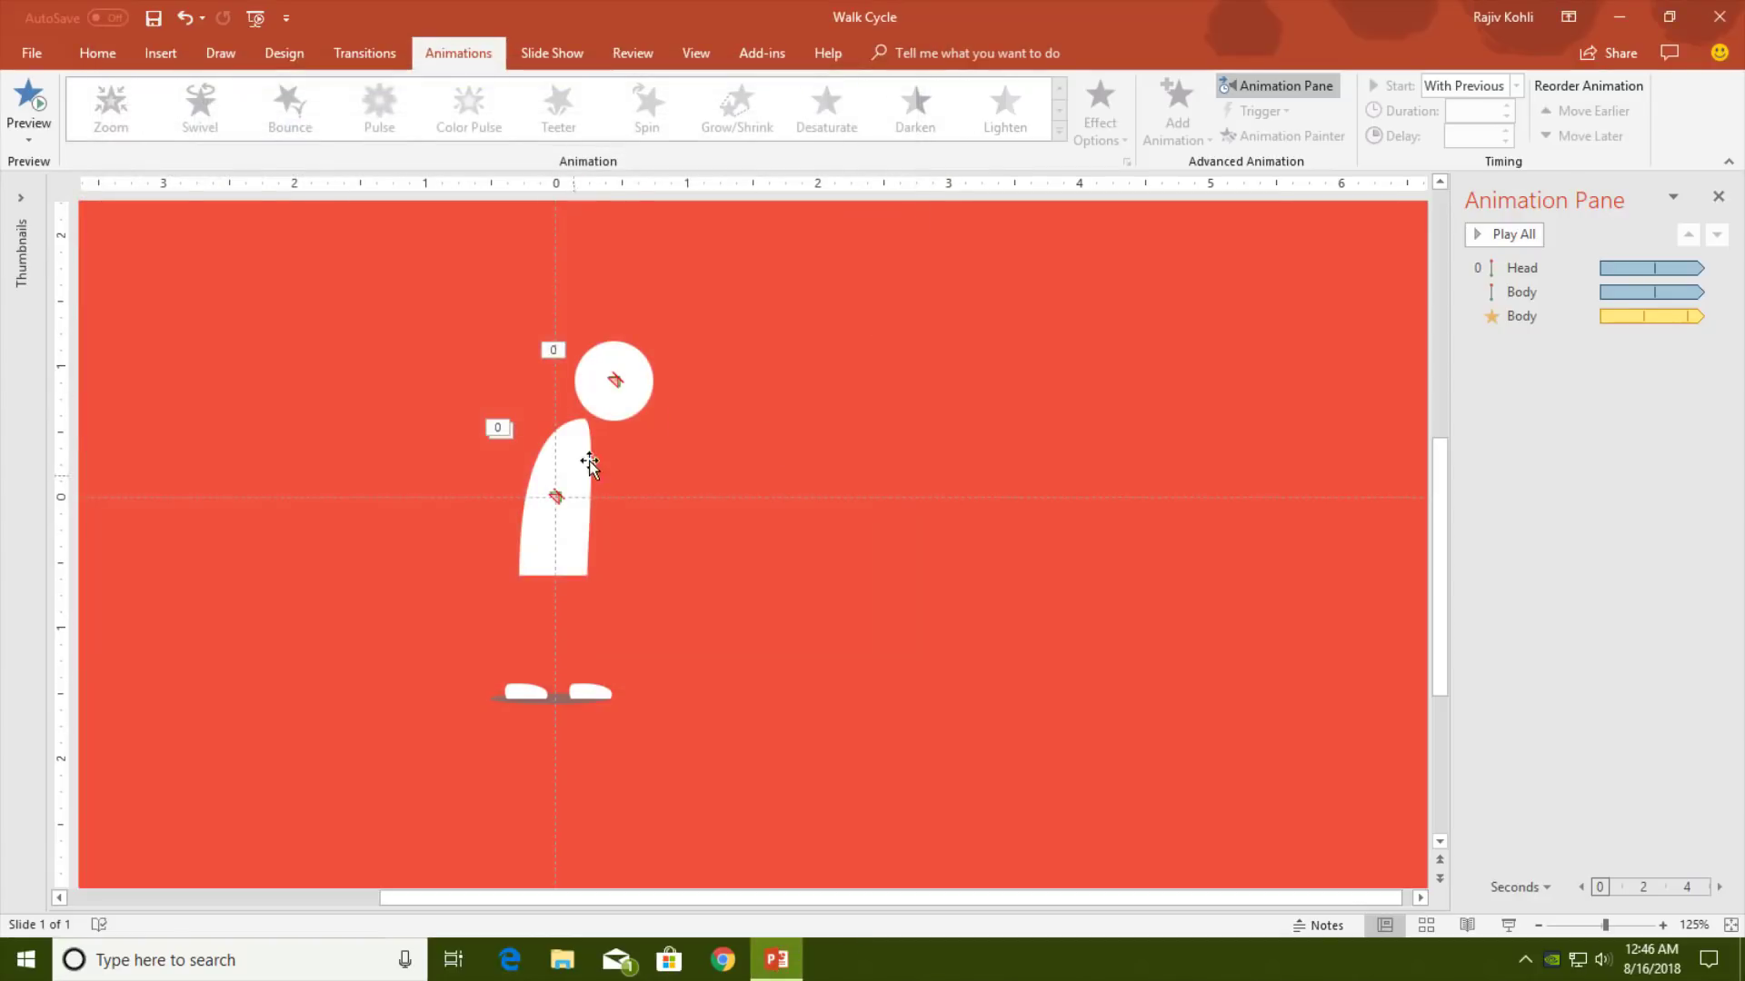